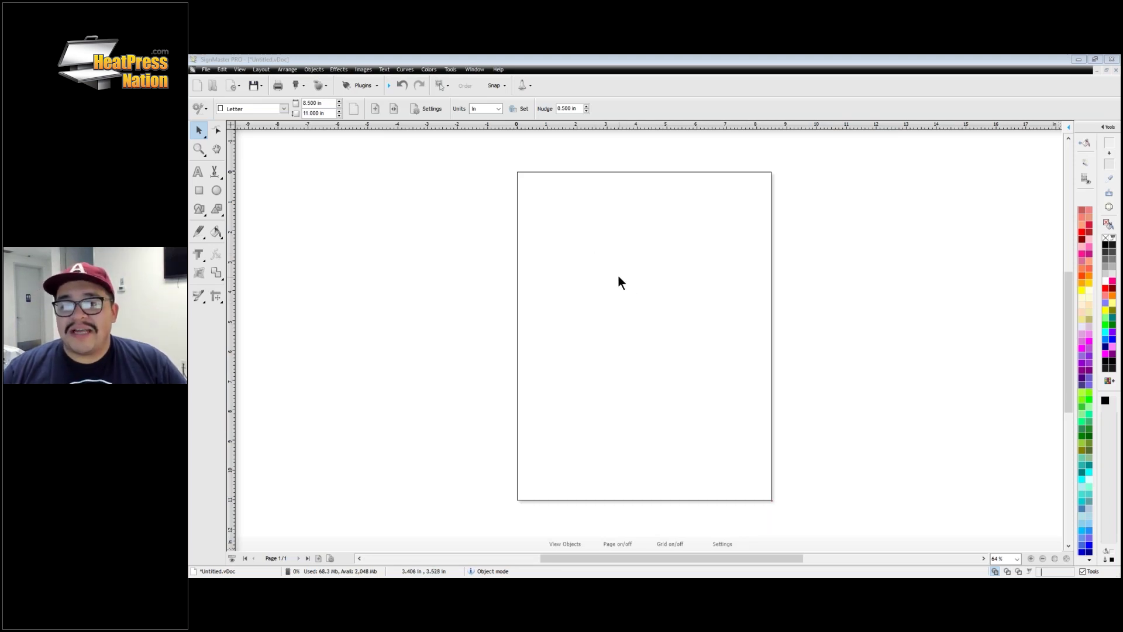
# Step: Open the saved pray 4 document from the Documents folder and close it again
pyautogui.click(207, 70)
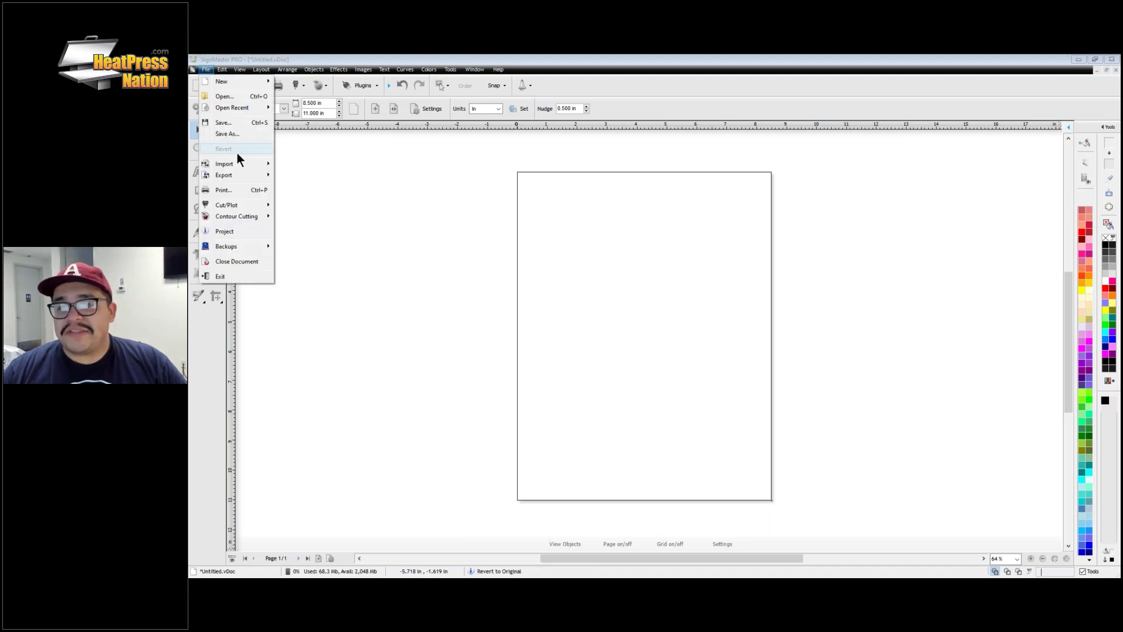
pyautogui.moveTo(241, 164)
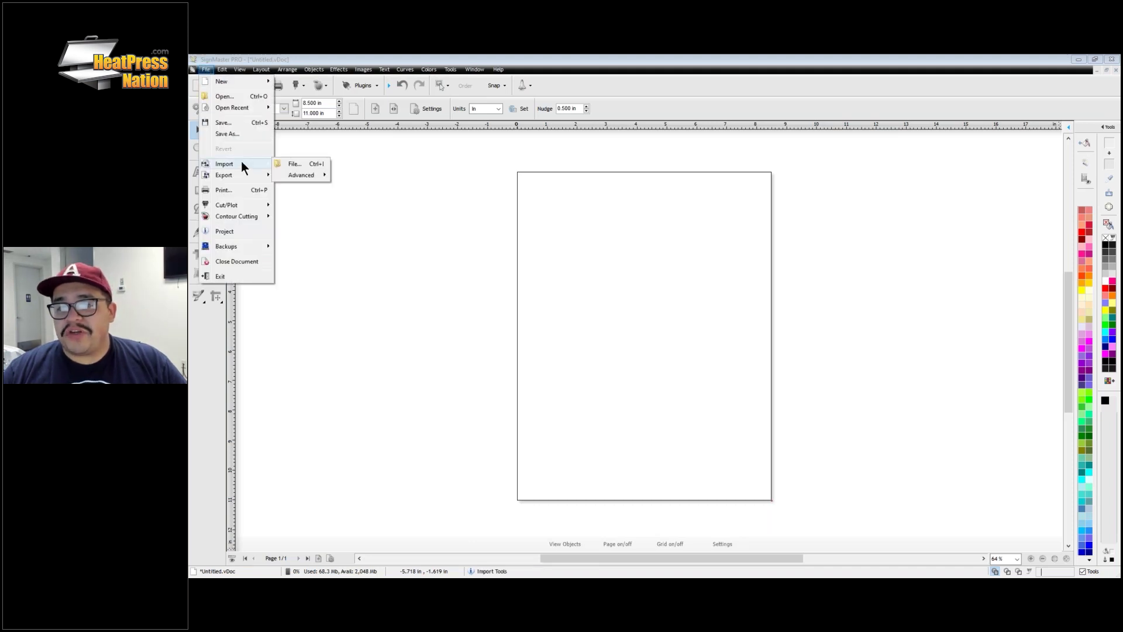
pyautogui.click(231, 96)
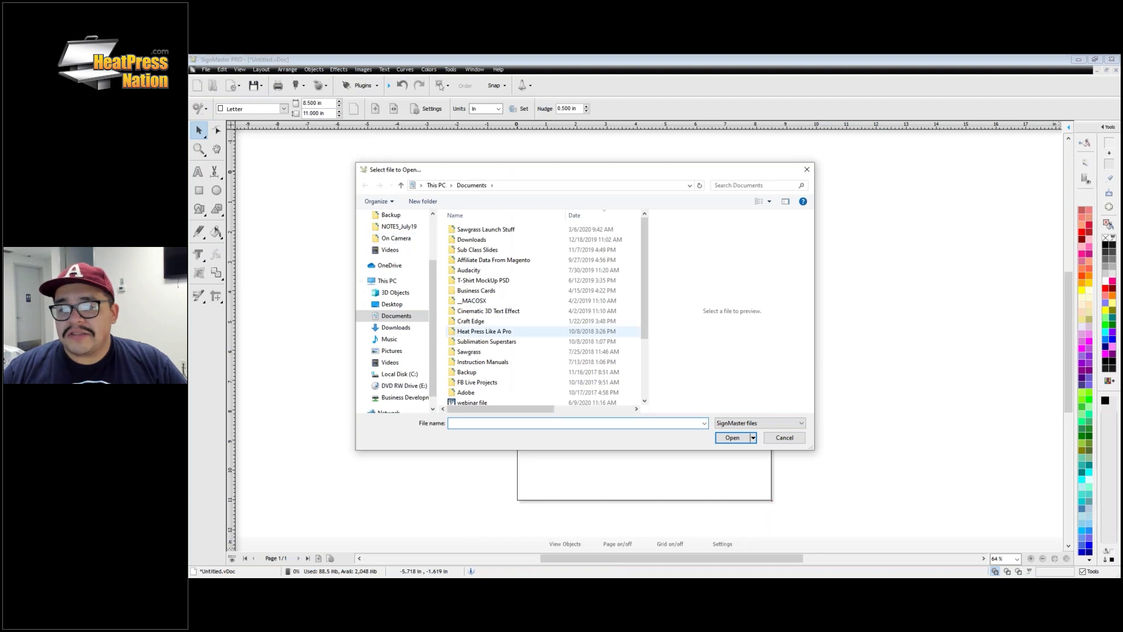
pyautogui.scroll(-3, 497, 334)
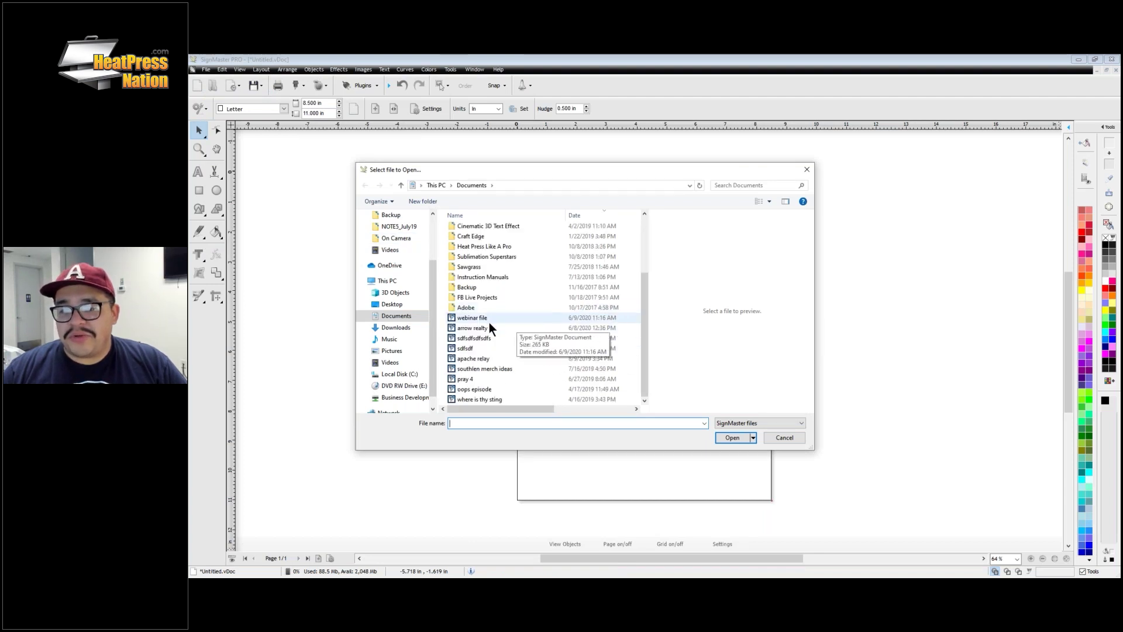
pyautogui.doubleClick(476, 377)
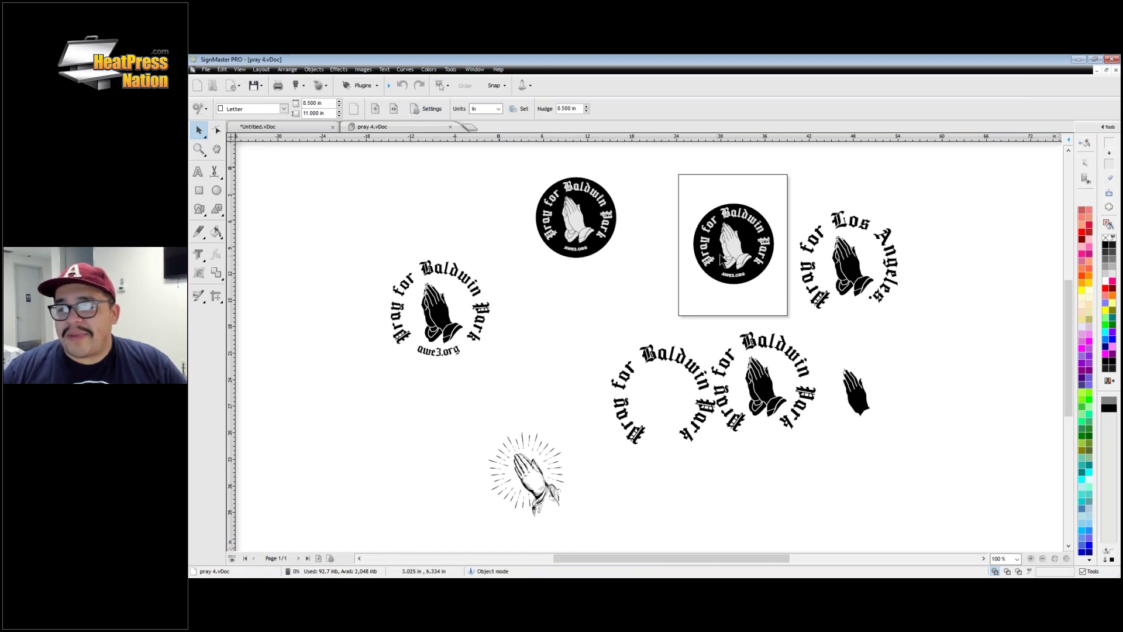
pyautogui.click(450, 126)
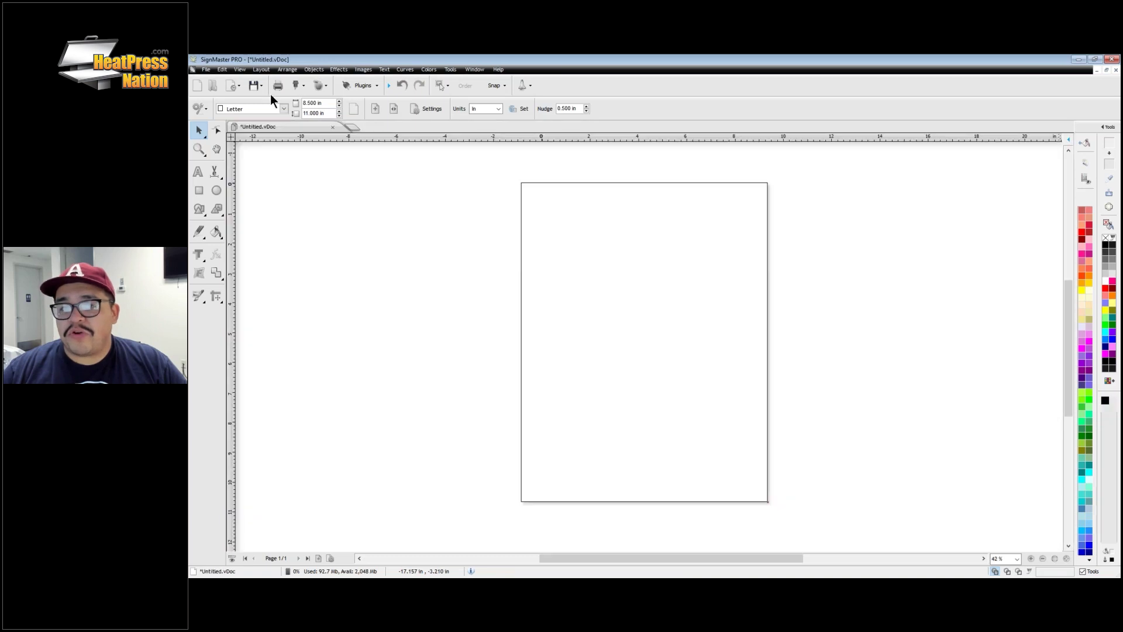
pyautogui.click(206, 69)
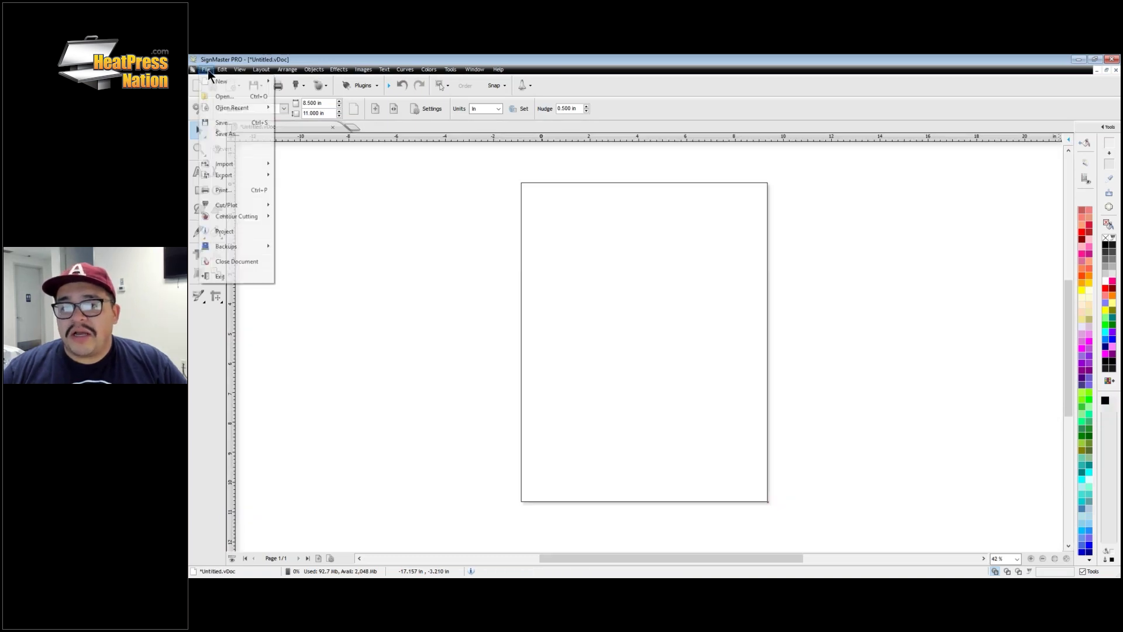
pyautogui.click(225, 96)
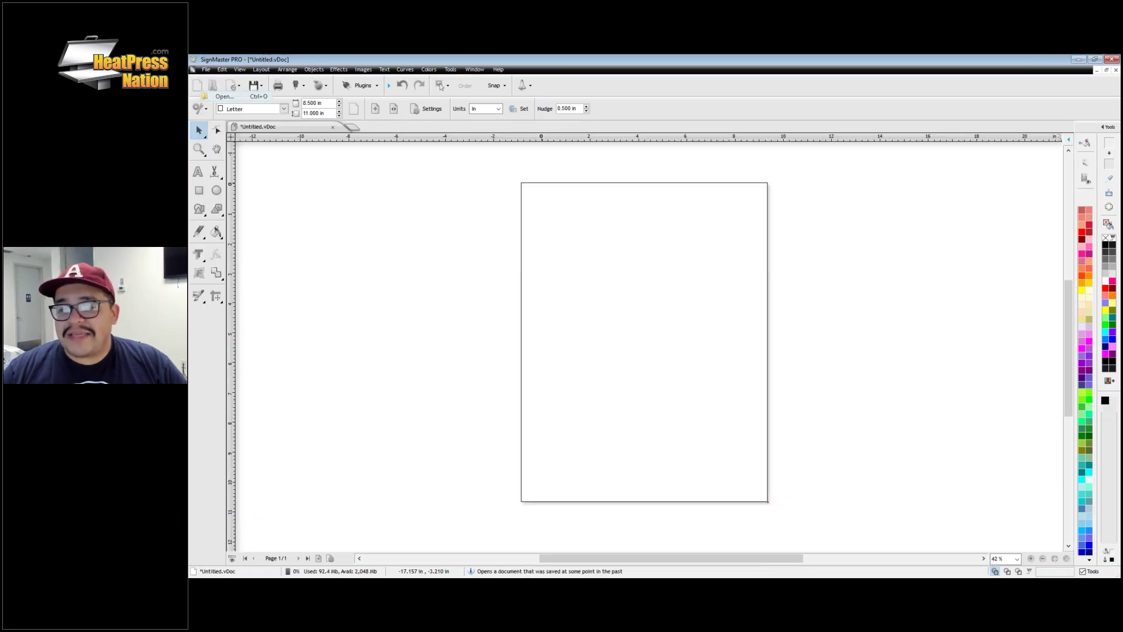
pyautogui.scroll(-3, 540, 366)
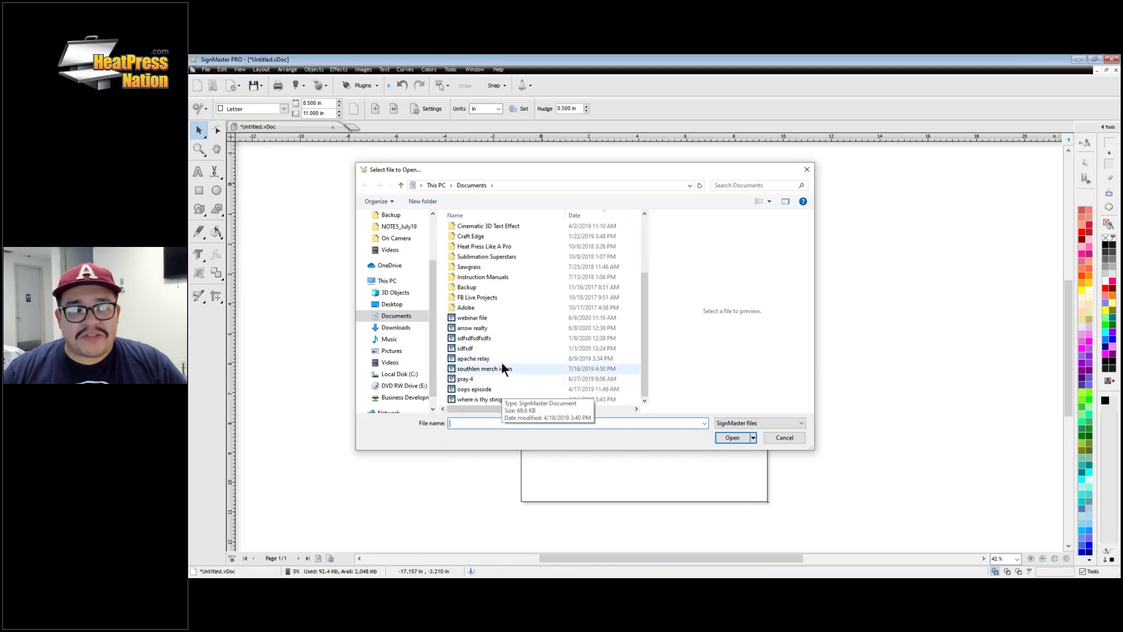
pyautogui.click(792, 437)
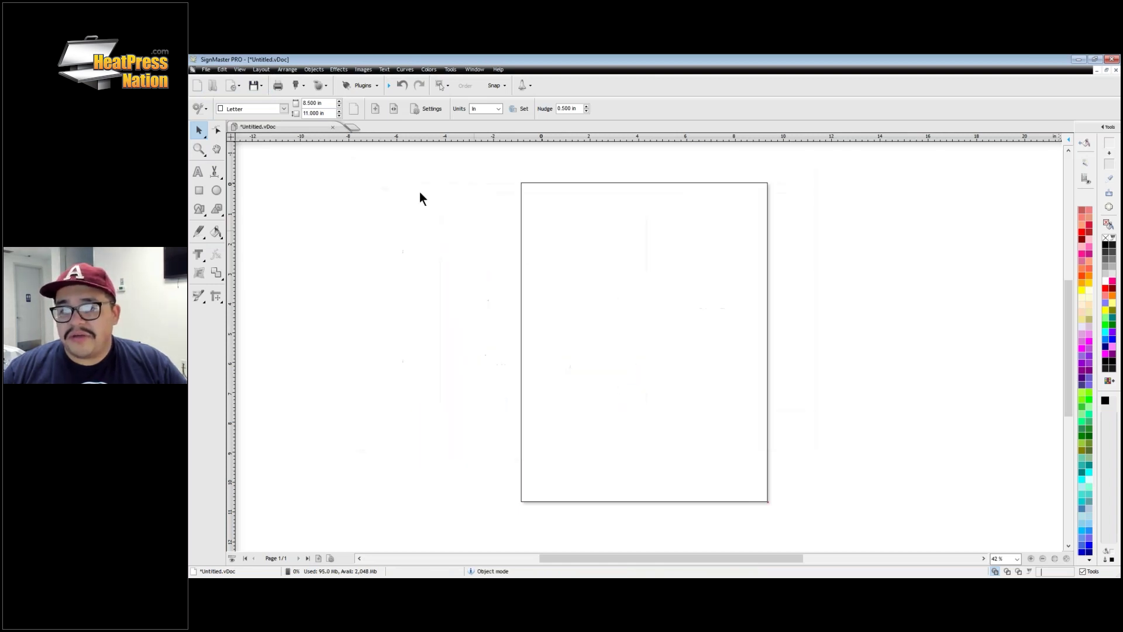
# Step: Import JB Auto Repair (1).png from the Webinar Files folder and place it across the page at about X -1.56 in, Y 0.72 in
pyautogui.click(206, 69)
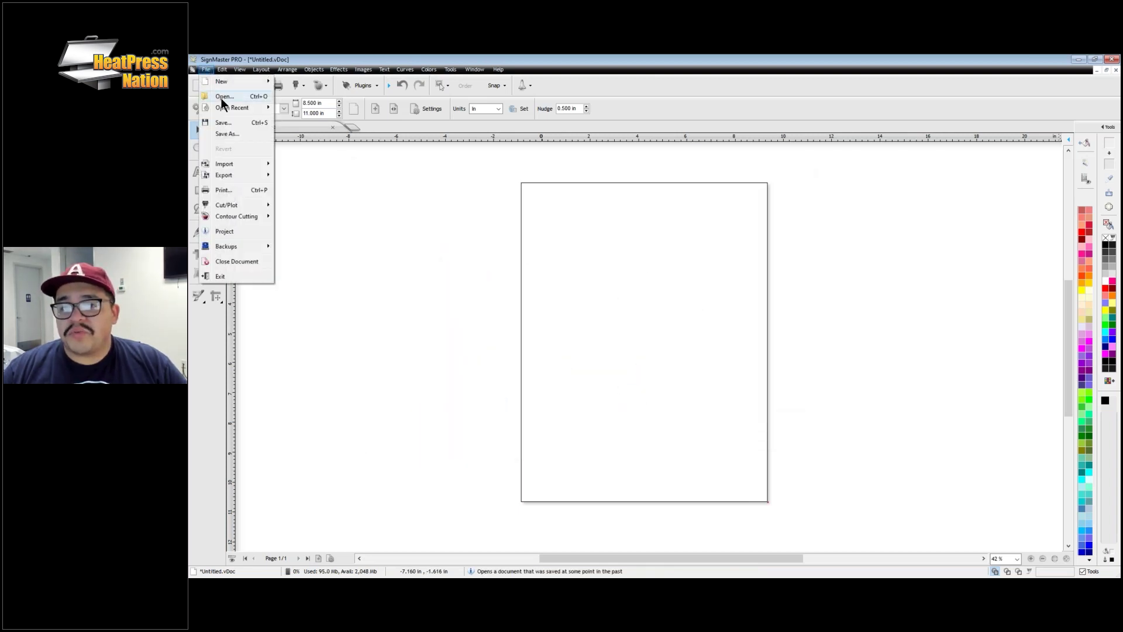
pyautogui.moveTo(237, 163)
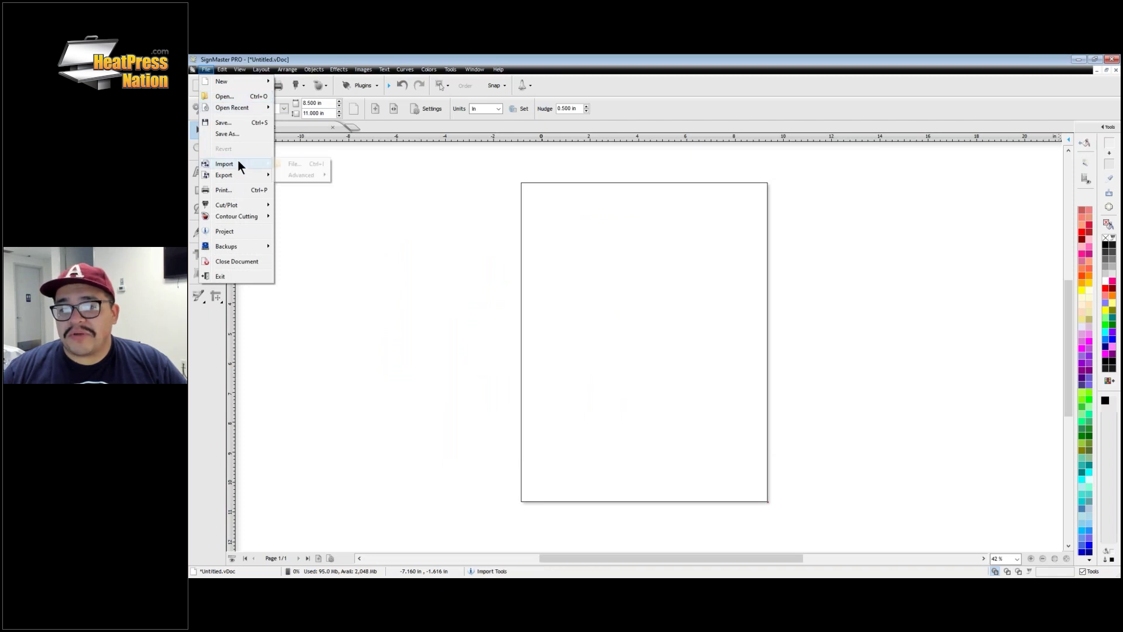
pyautogui.click(293, 164)
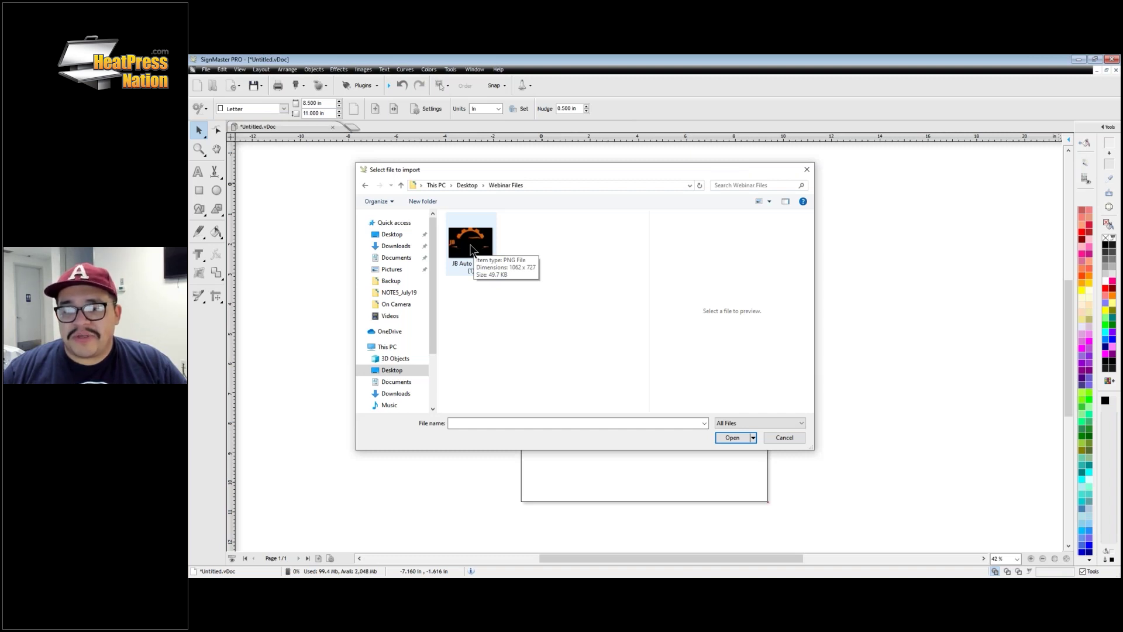
pyautogui.doubleClick(471, 246)
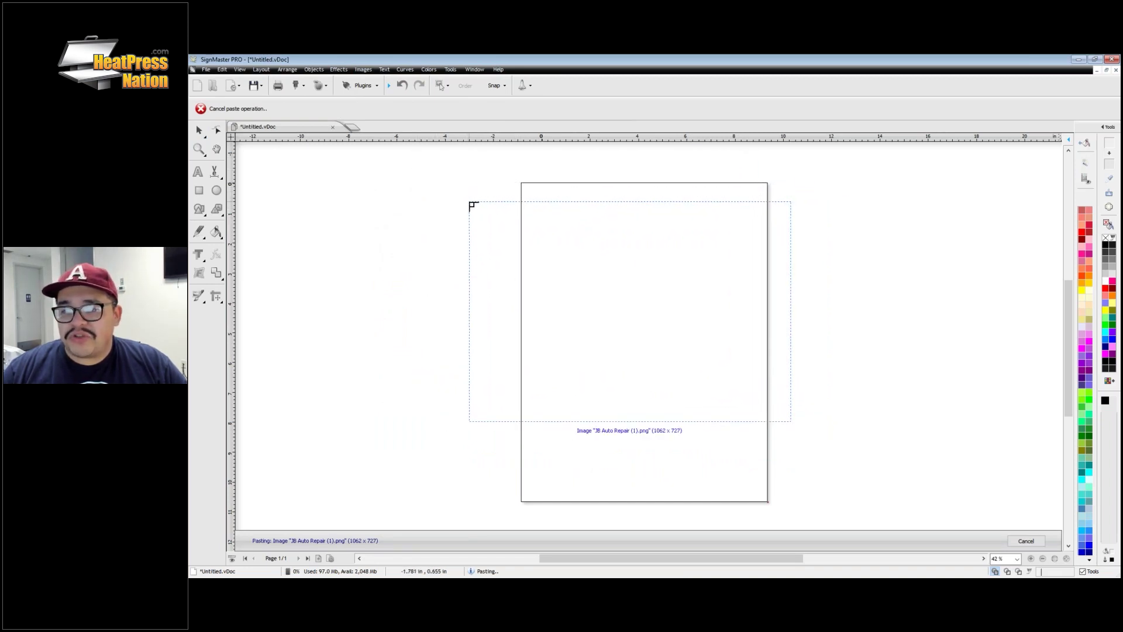
pyautogui.click(474, 208)
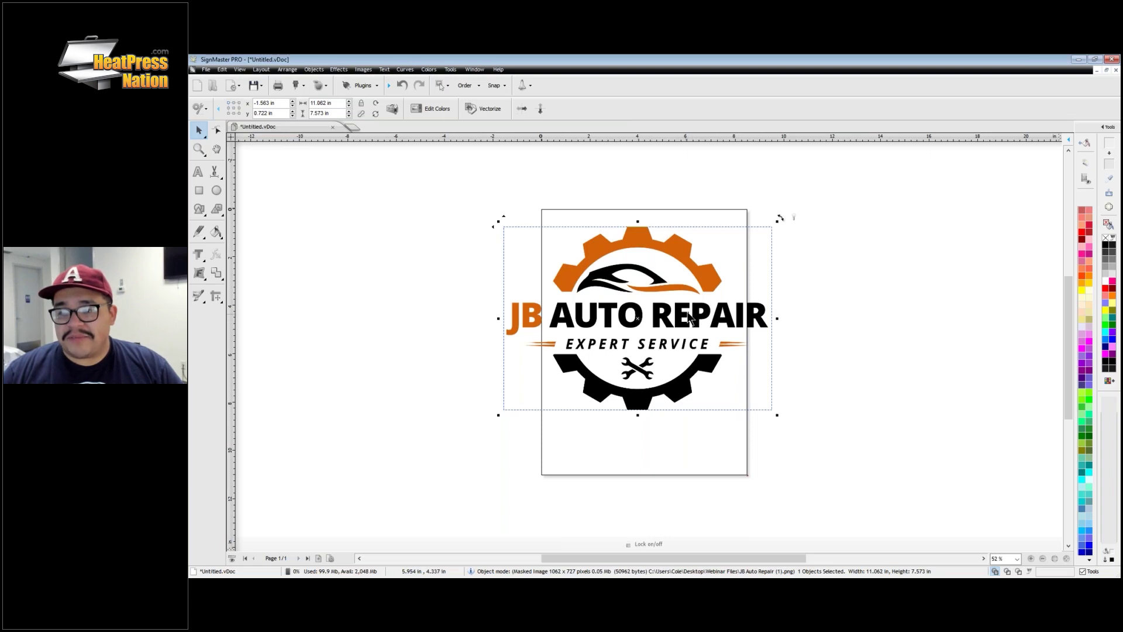
# Step: Examine the edges of the JB AUTO lettering in the imported logo at high magnification for pixelation
pyautogui.scroll(8, 690, 316)
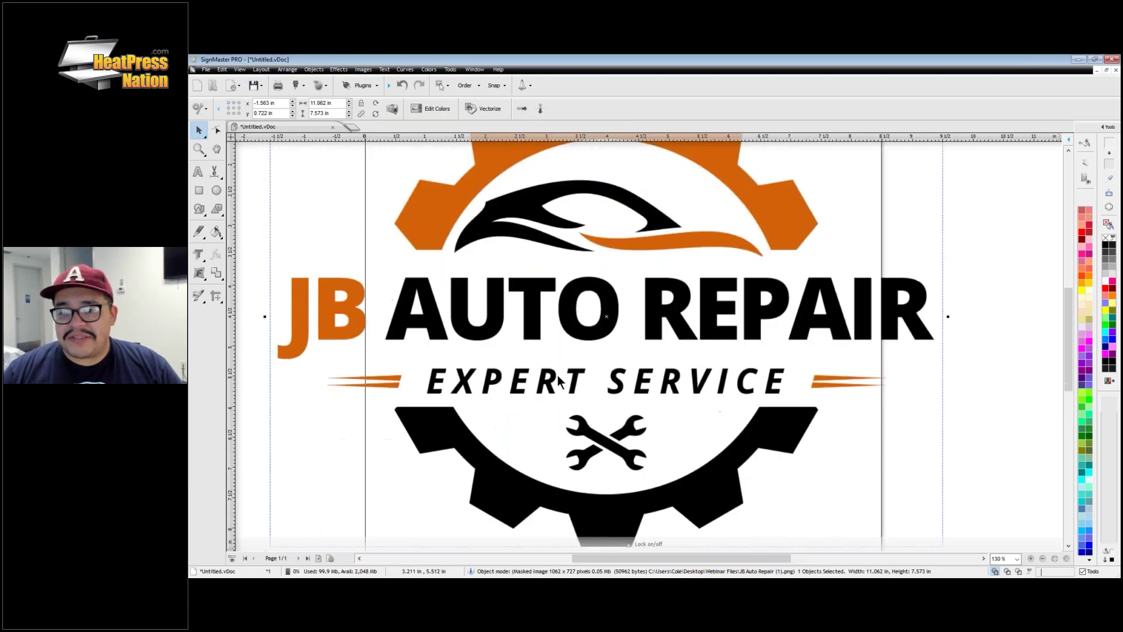
pyautogui.scroll(8, 587, 309)
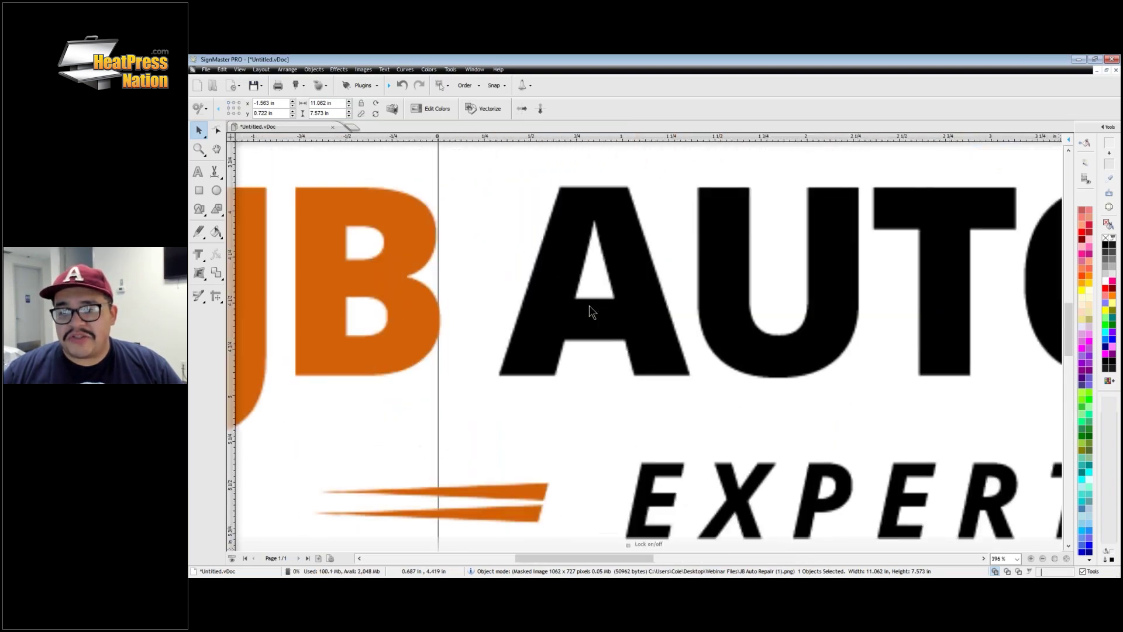
pyautogui.scroll(1, 673, 313)
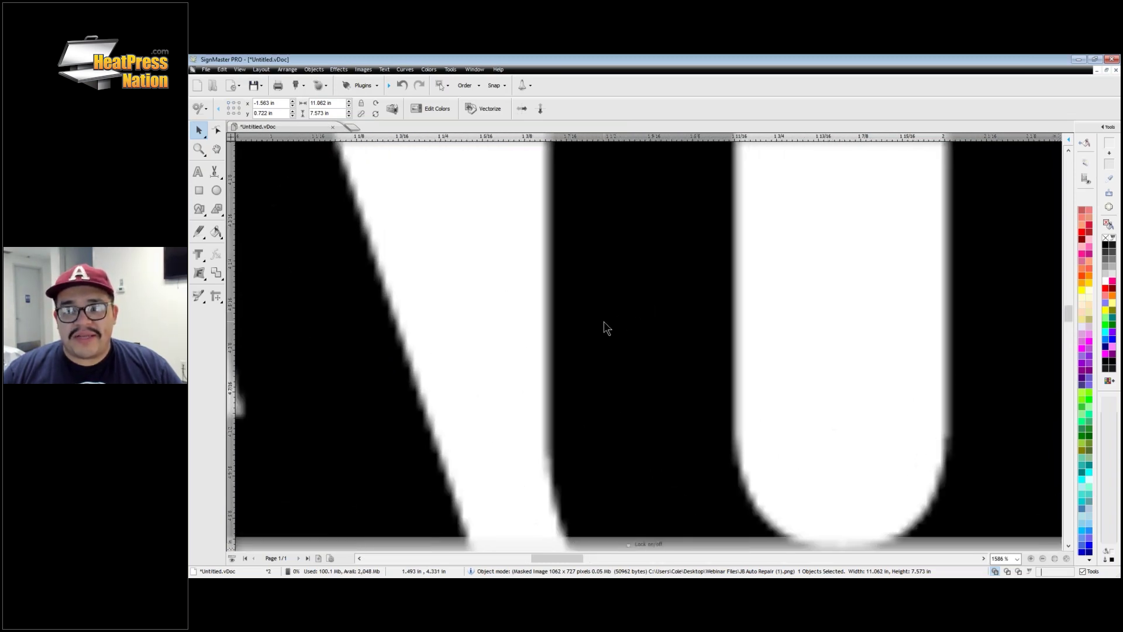
pyautogui.scroll(1, 600, 325)
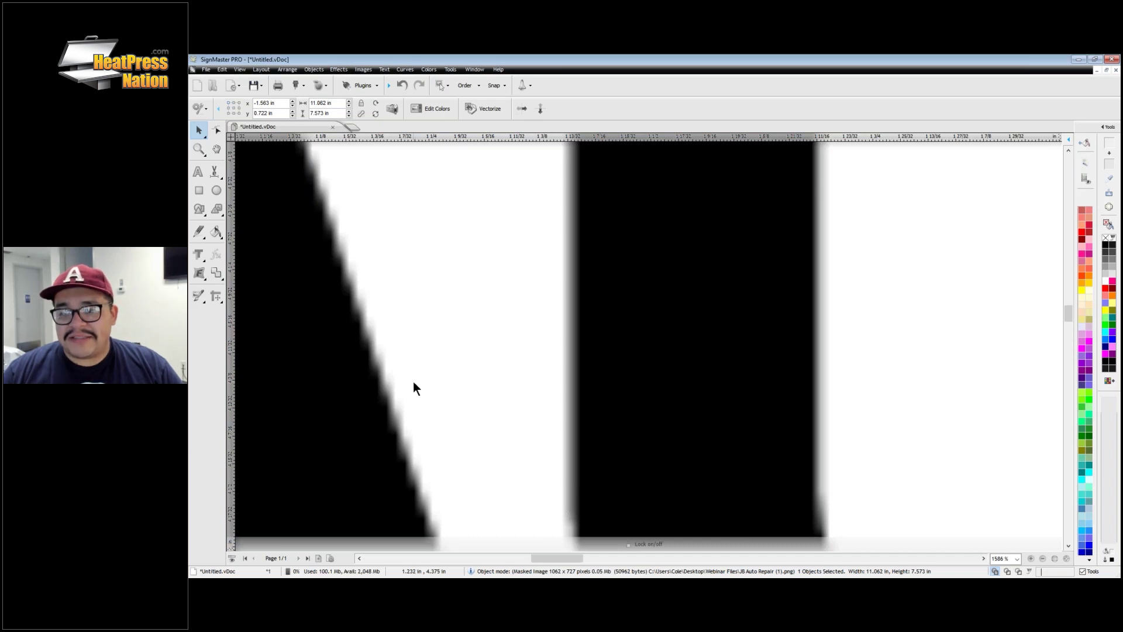
pyautogui.scroll(-3, 414, 388)
pyautogui.scroll(2, 533, 351)
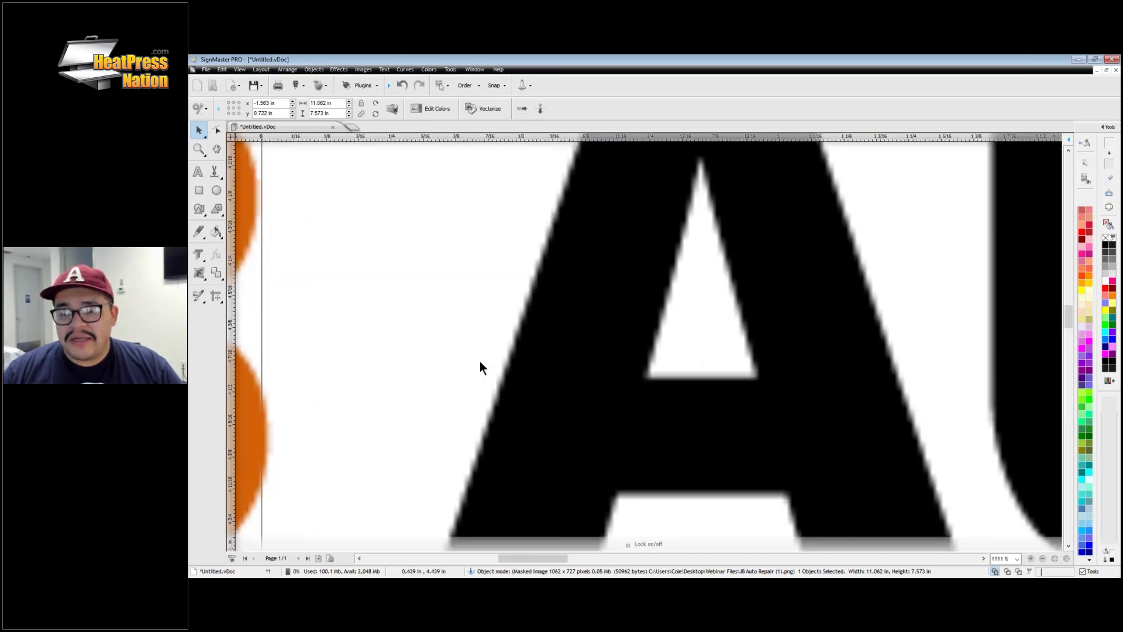
pyautogui.scroll(-1, 479, 367)
pyautogui.scroll(-2, 649, 363)
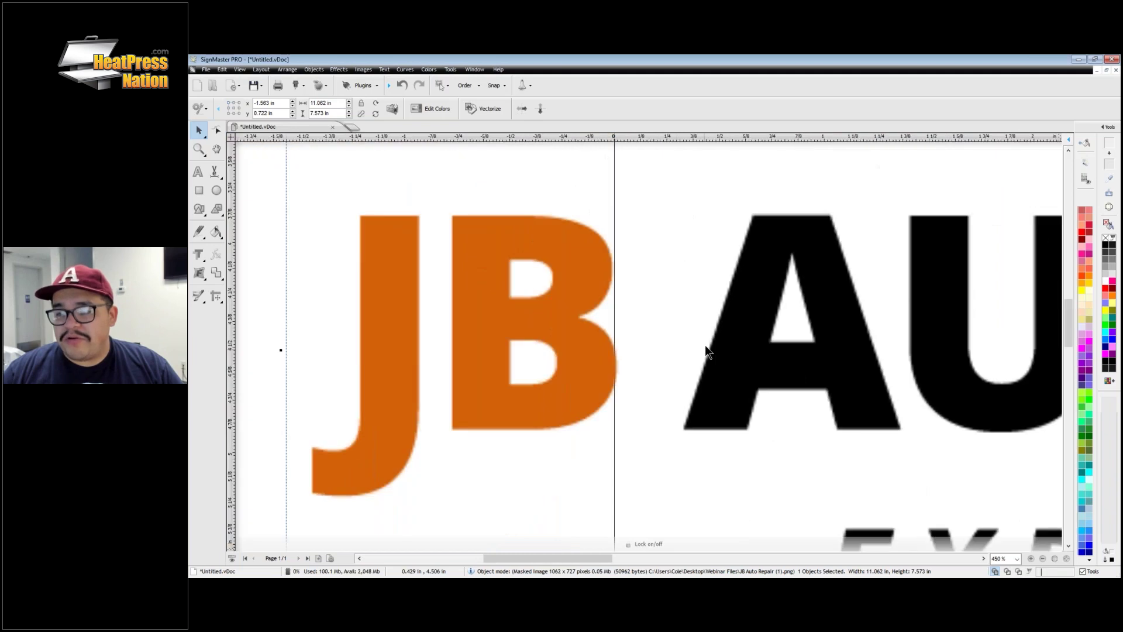
pyautogui.scroll(-1, 706, 351)
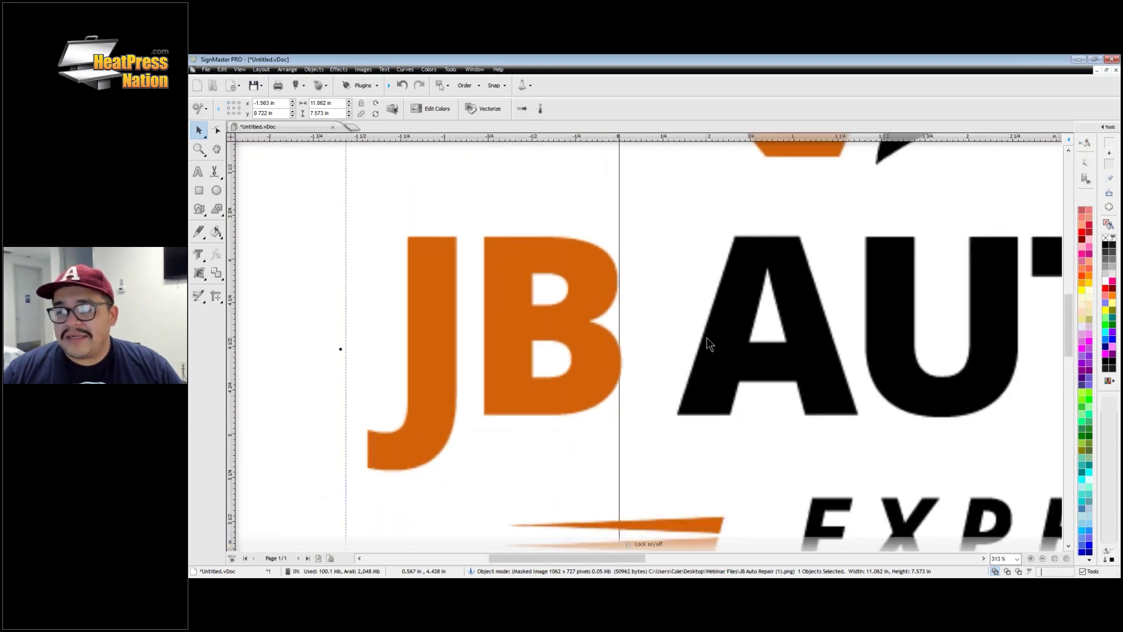
pyautogui.scroll(-4, 709, 344)
pyautogui.moveTo(729, 555); pyautogui.dragTo(742, 556)
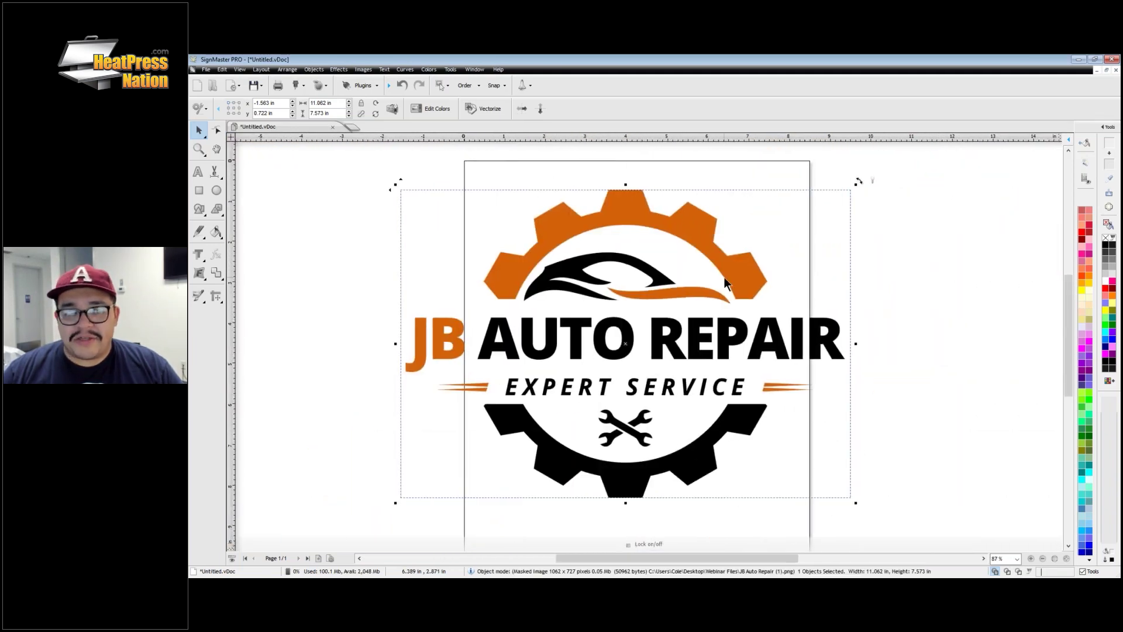
# Step: Inspect the edge quality of the smaller EXPERT SERVICE lettering up close
pyautogui.scroll(1, 698, 381)
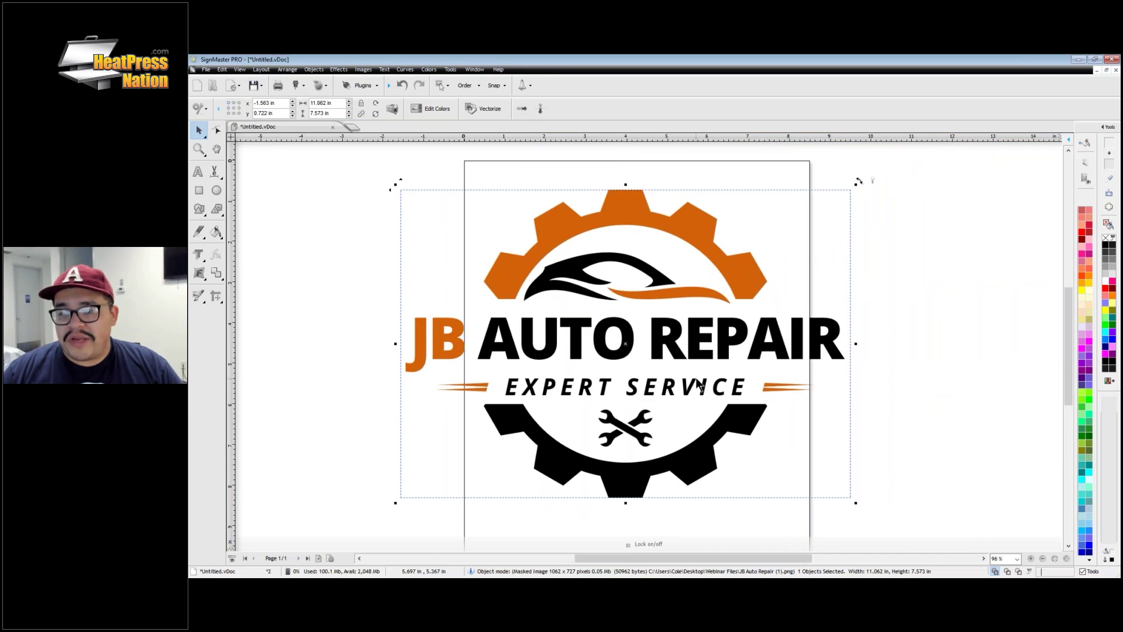
pyautogui.scroll(8, 689, 358)
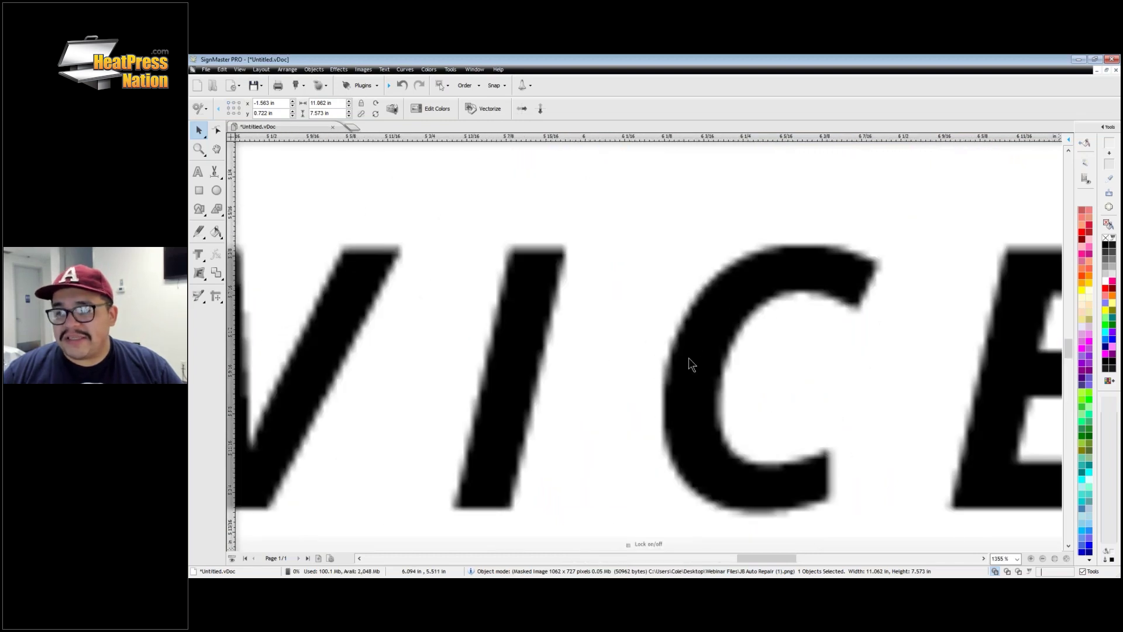
pyautogui.scroll(1, 690, 364)
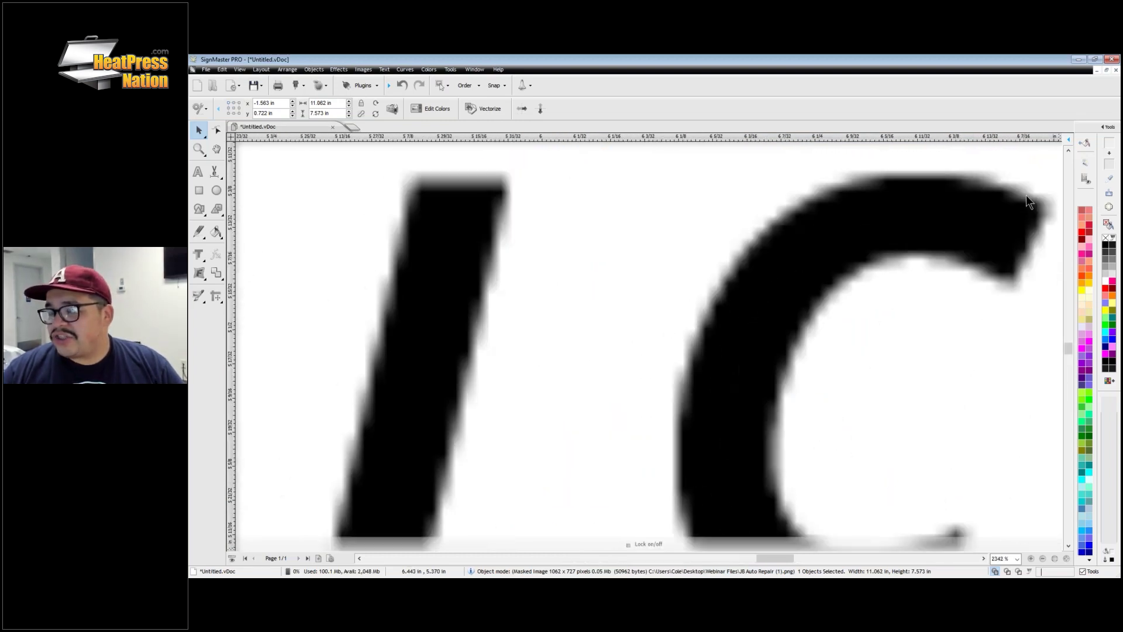
pyautogui.scroll(-1, 686, 412)
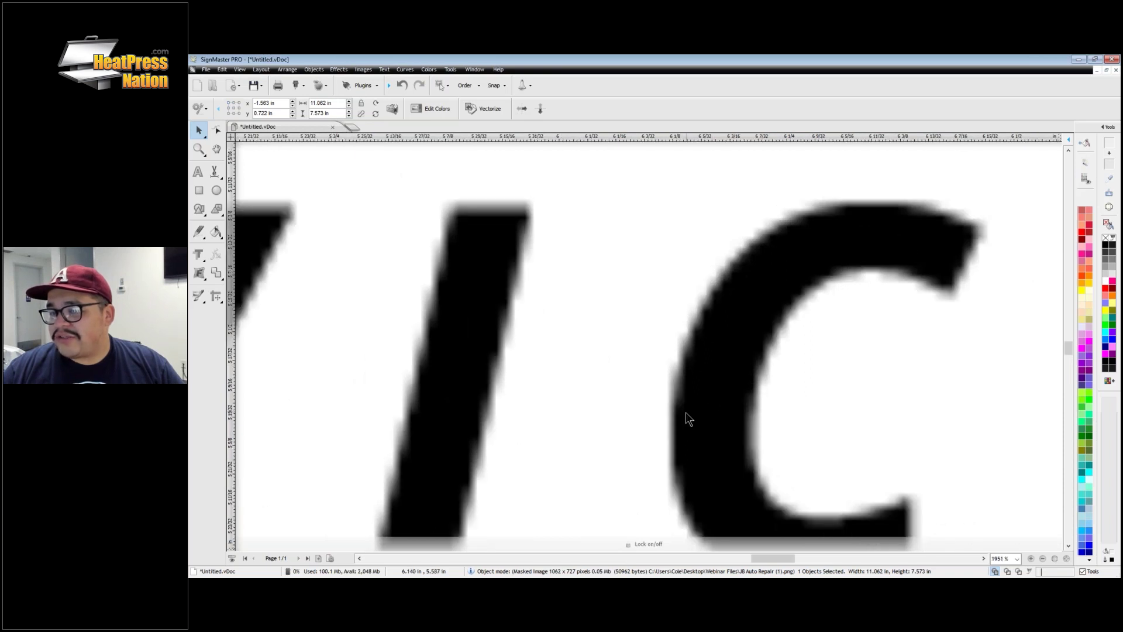
pyautogui.scroll(-1, 686, 418)
pyautogui.scroll(-2, 687, 420)
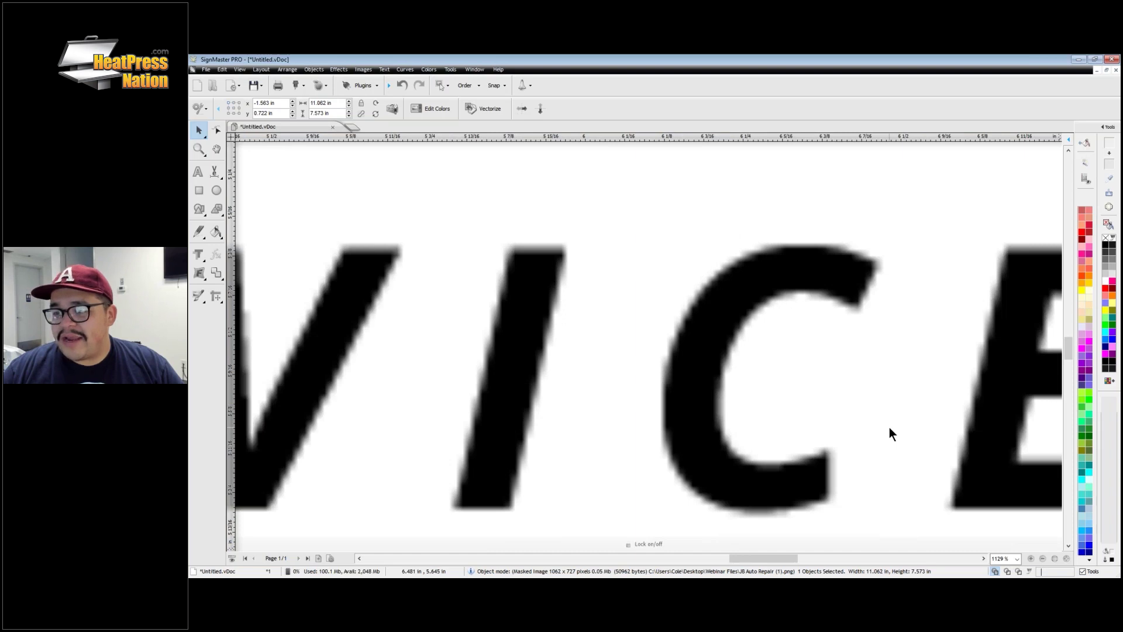
pyautogui.scroll(-6, 889, 430)
pyautogui.scroll(-2, 871, 413)
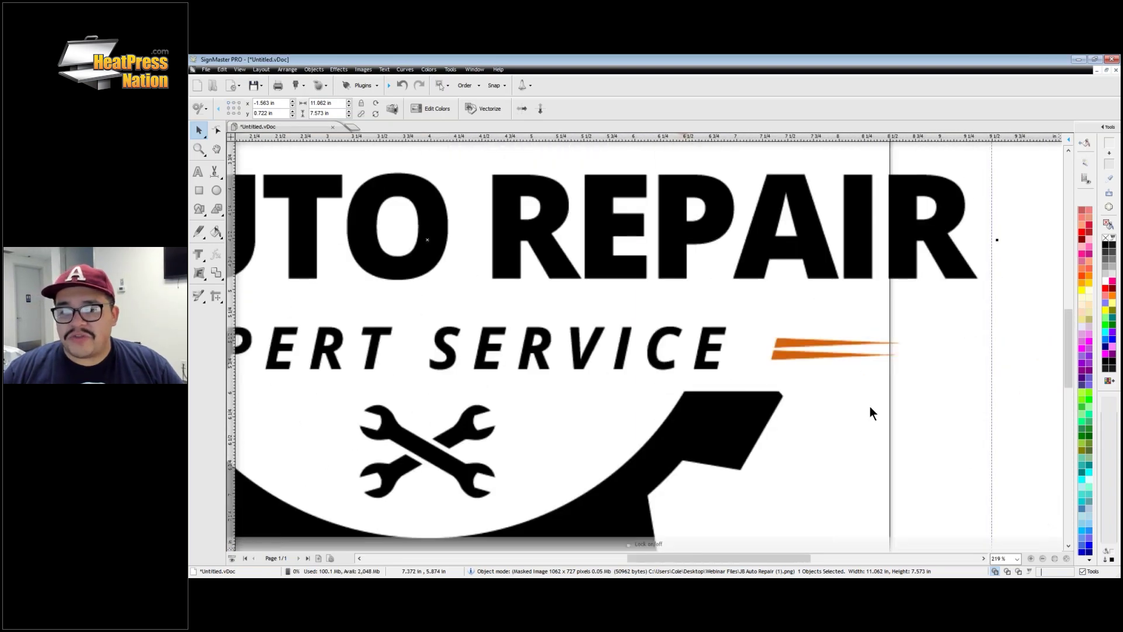
pyautogui.scroll(-6, 870, 407)
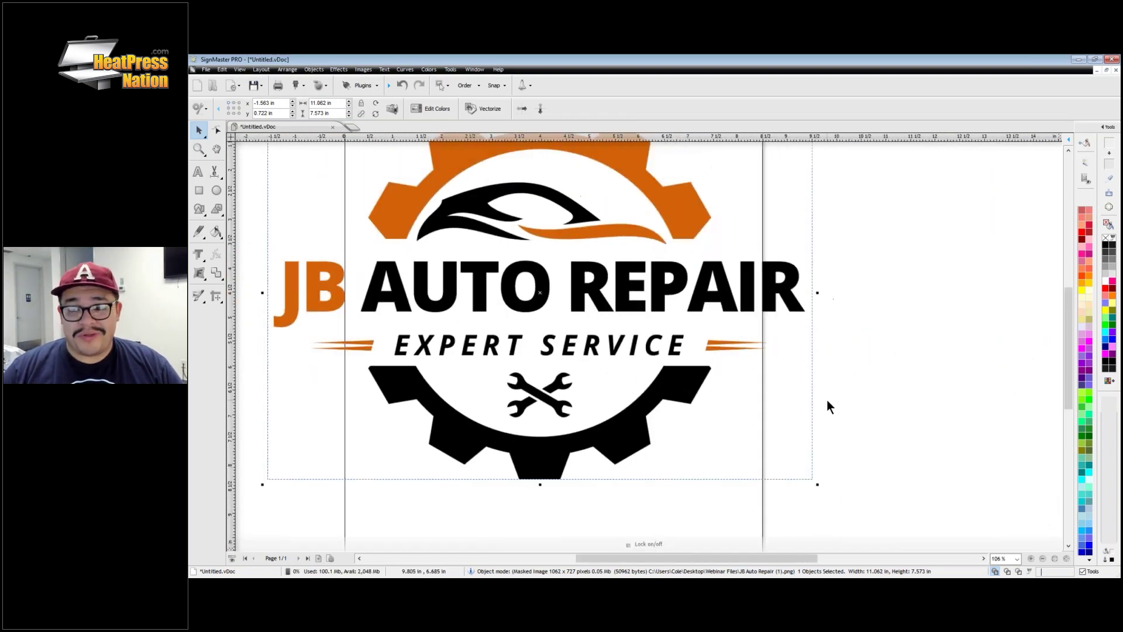
# Step: Move the logo image to about X -1.02 in, Y 0.92 in and check the edges of its car graphic up close
pyautogui.moveTo(628, 223); pyautogui.dragTo(649, 234)
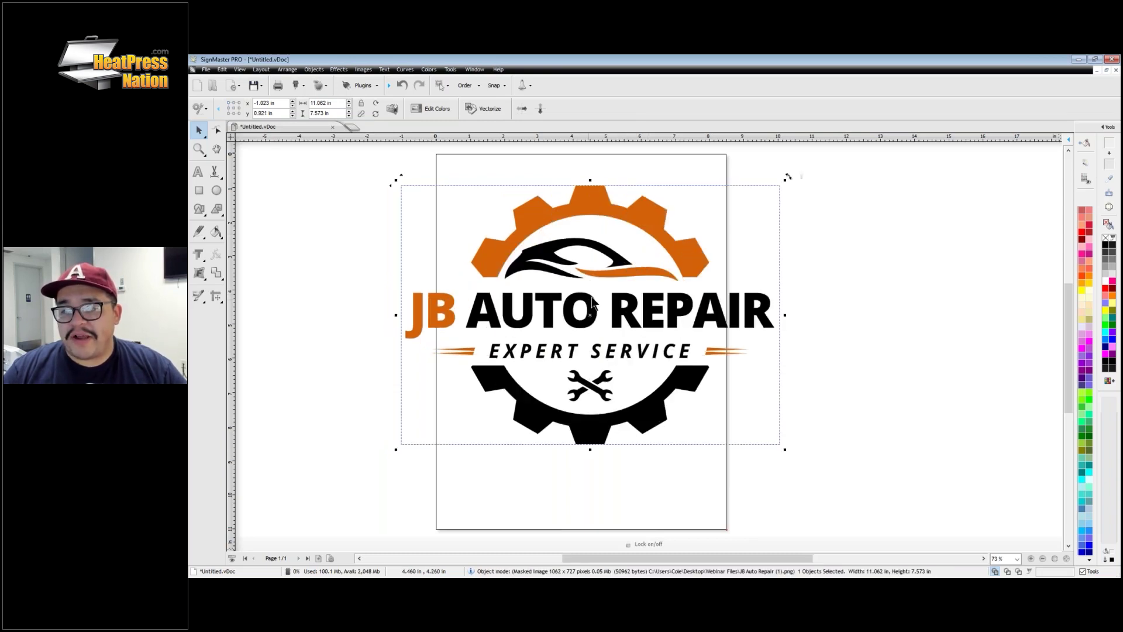
pyautogui.scroll(4, 620, 266)
pyautogui.scroll(1, 620, 266)
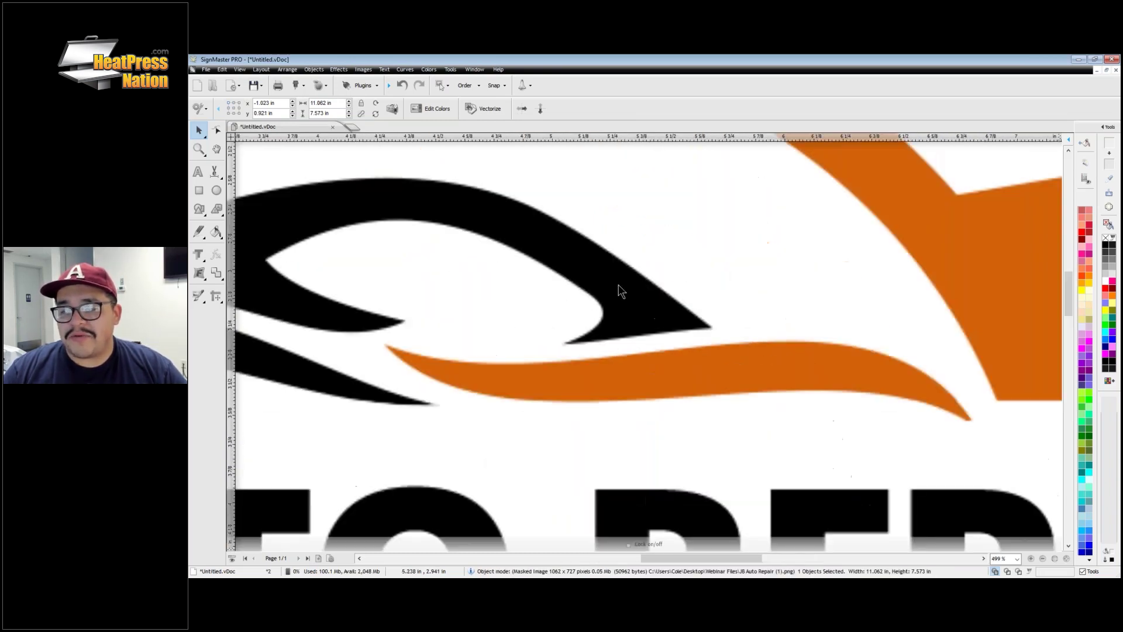
pyautogui.scroll(-3, 619, 286)
pyautogui.scroll(-1, 619, 287)
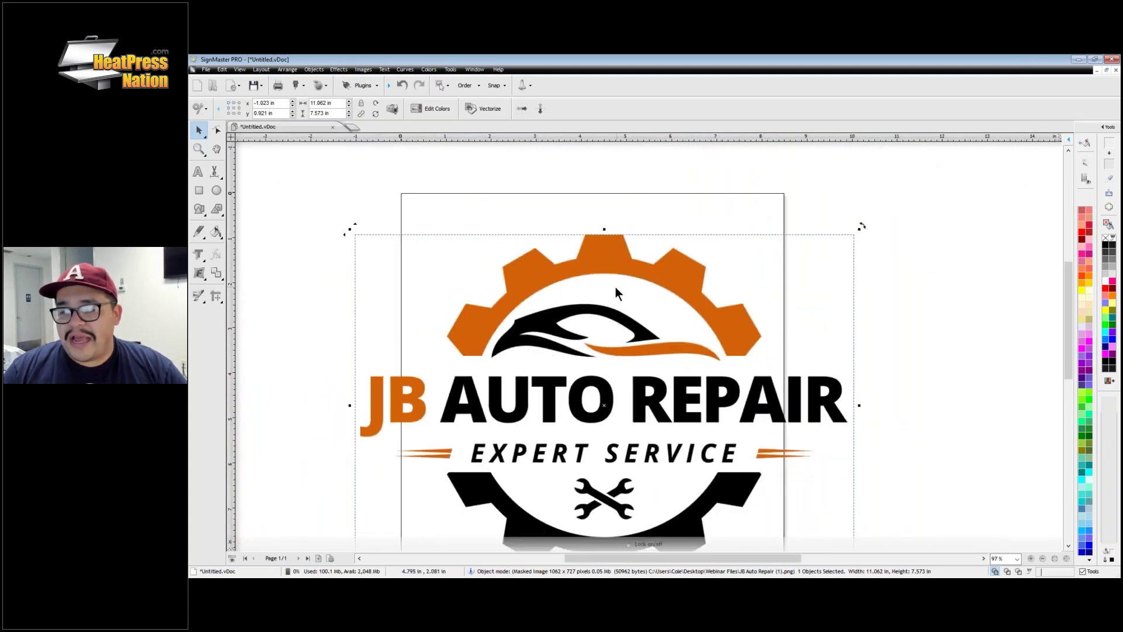
pyautogui.scroll(-4, 615, 285)
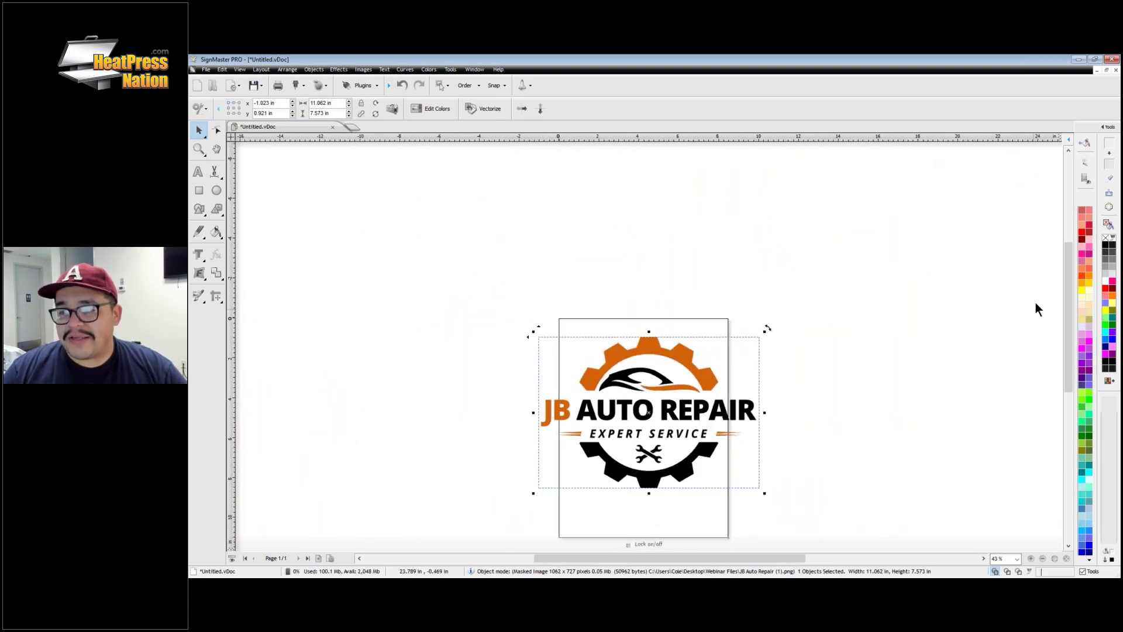
pyautogui.scroll(2, 542, 363)
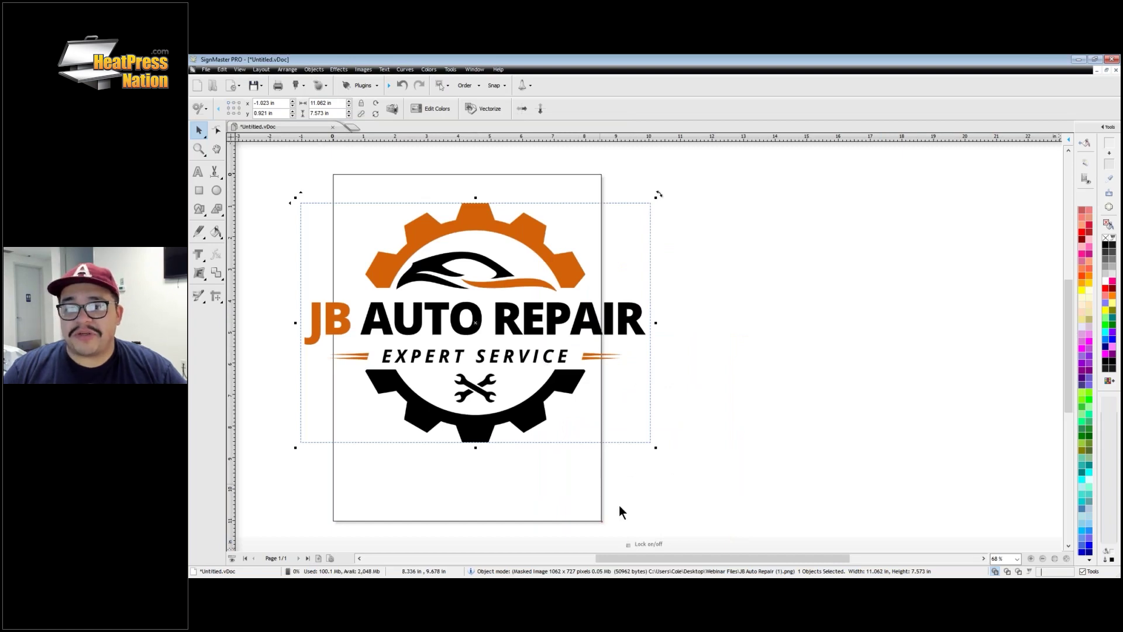
pyautogui.moveTo(657, 556); pyautogui.dragTo(621, 556)
pyautogui.rightClick(595, 220)
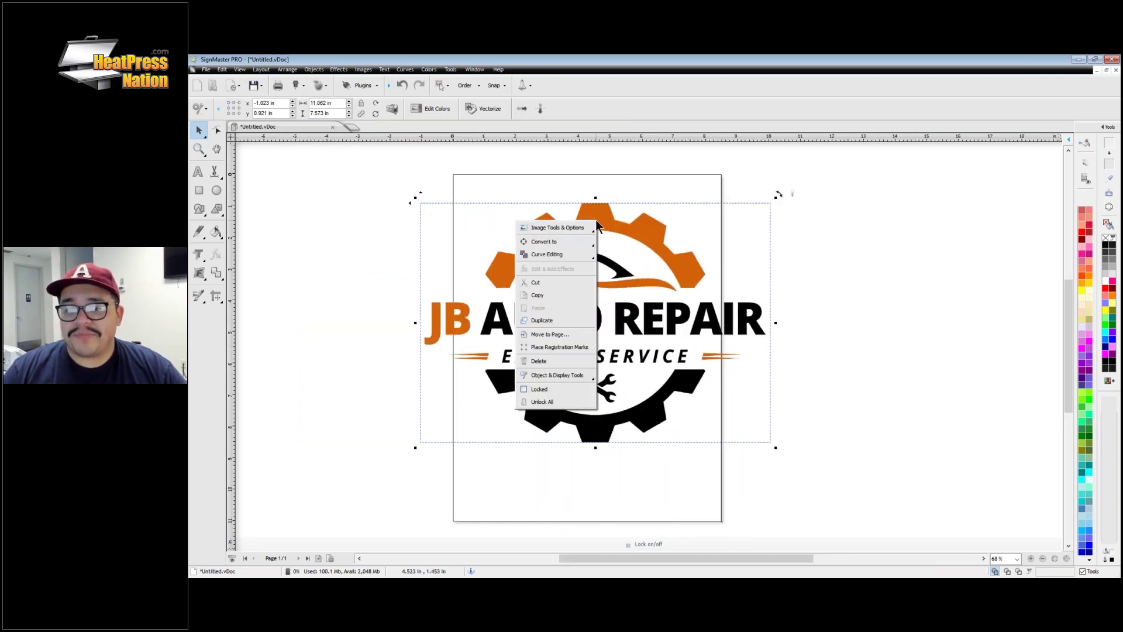
pyautogui.moveTo(574, 224)
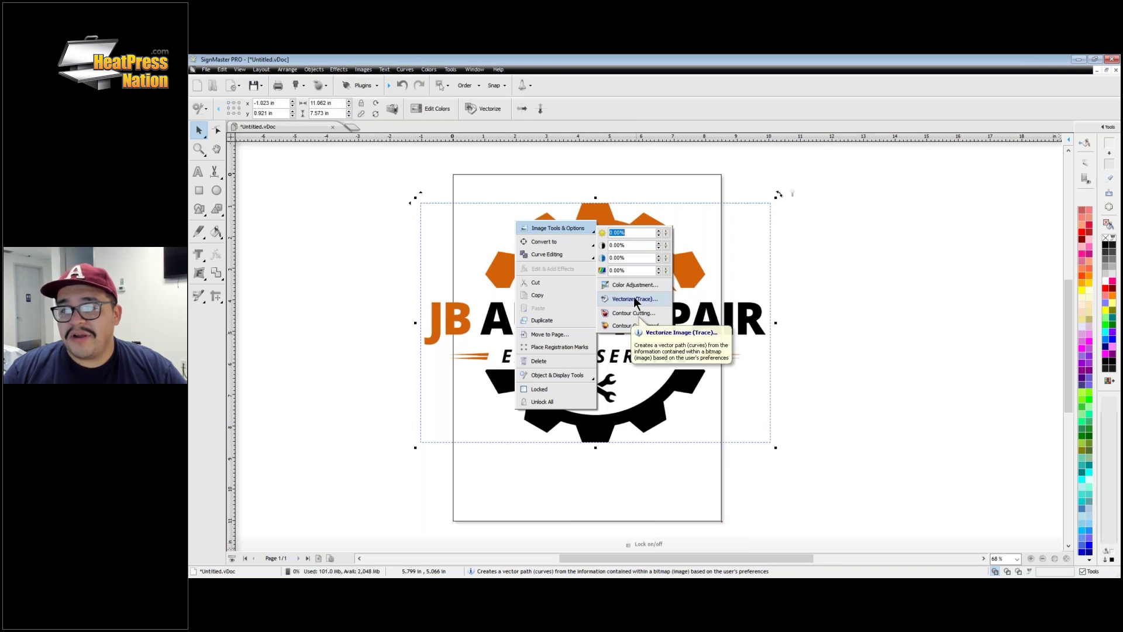
pyautogui.click(938, 257)
pyautogui.click(542, 240)
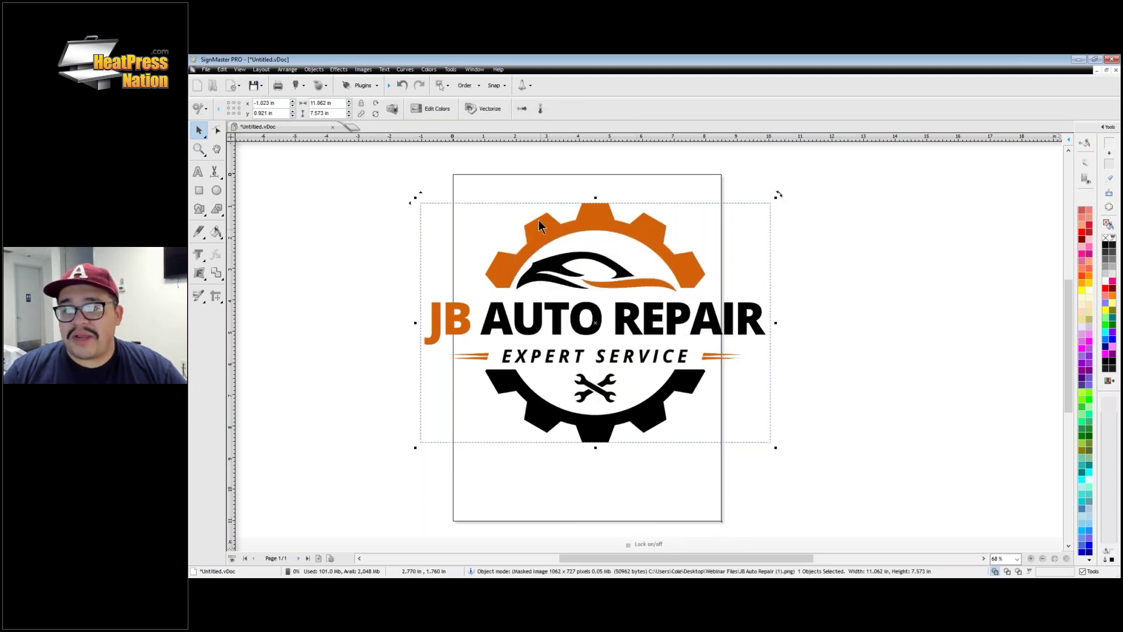
# Step: Open the selected logo image in the Vectorizer, with its window maximized and the split preview enlarged
pyautogui.click(487, 109)
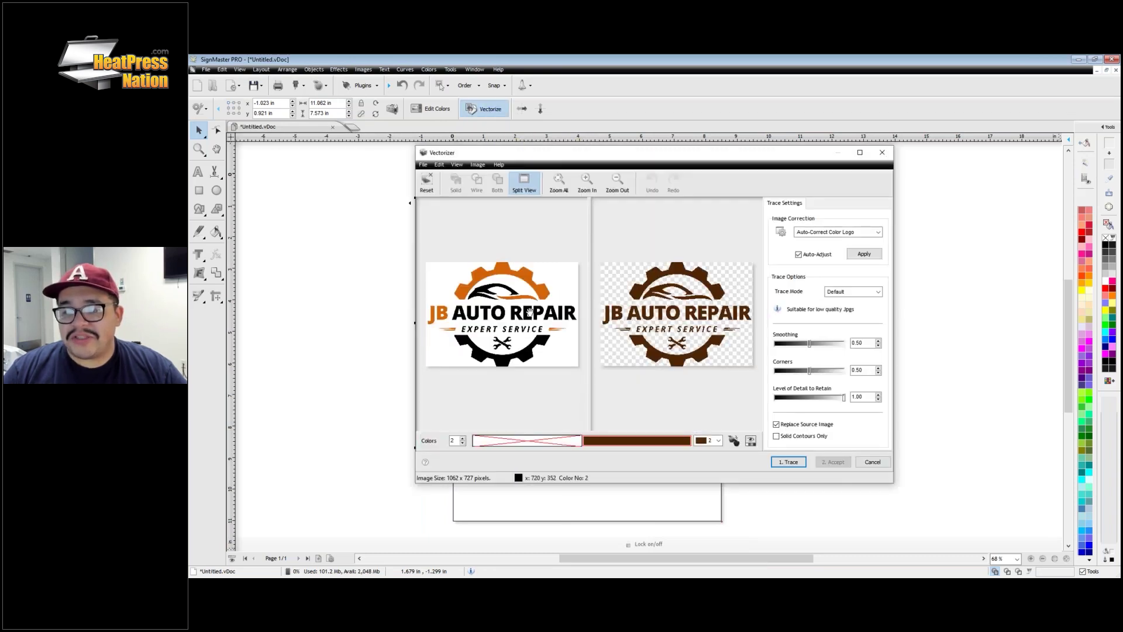
pyautogui.moveTo(690, 152); pyautogui.dragTo(578, 126)
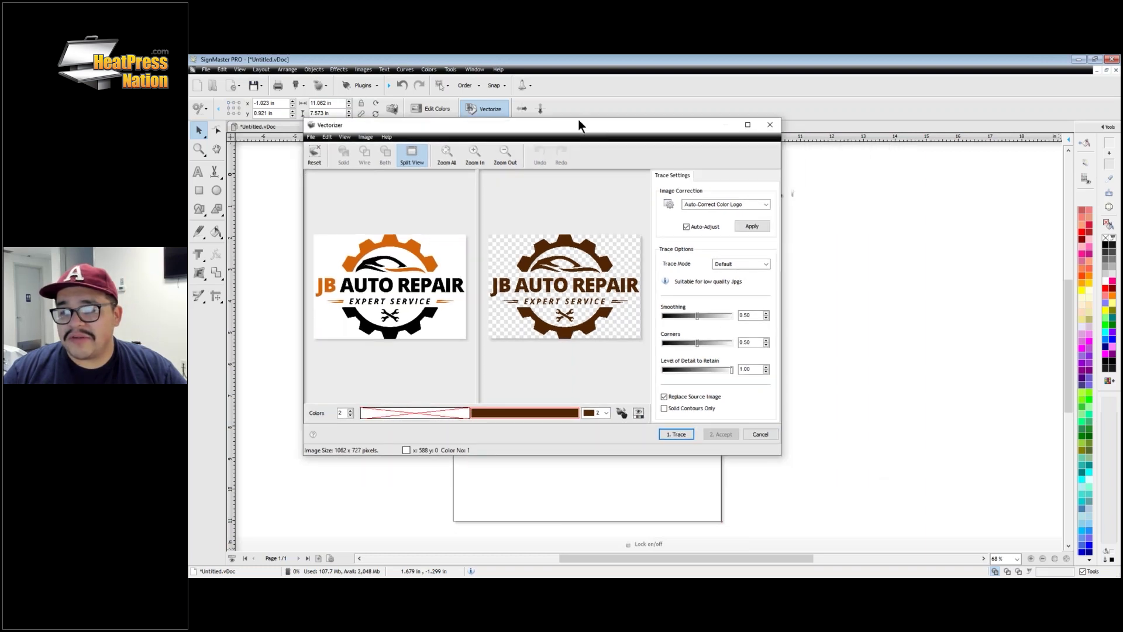
pyautogui.click(747, 125)
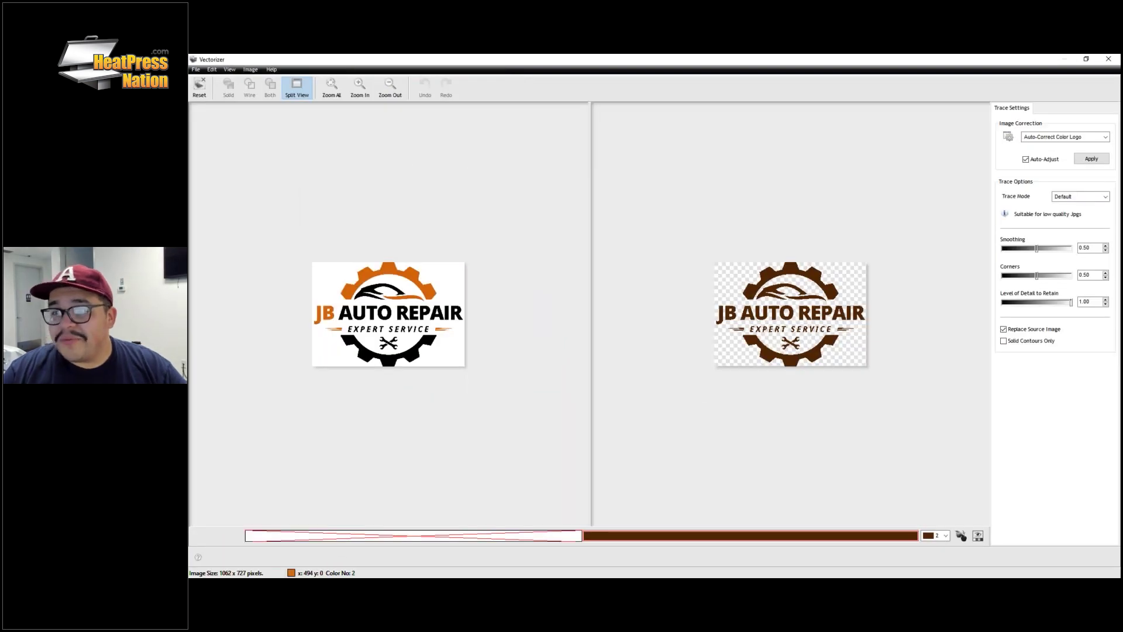
pyautogui.click(360, 88)
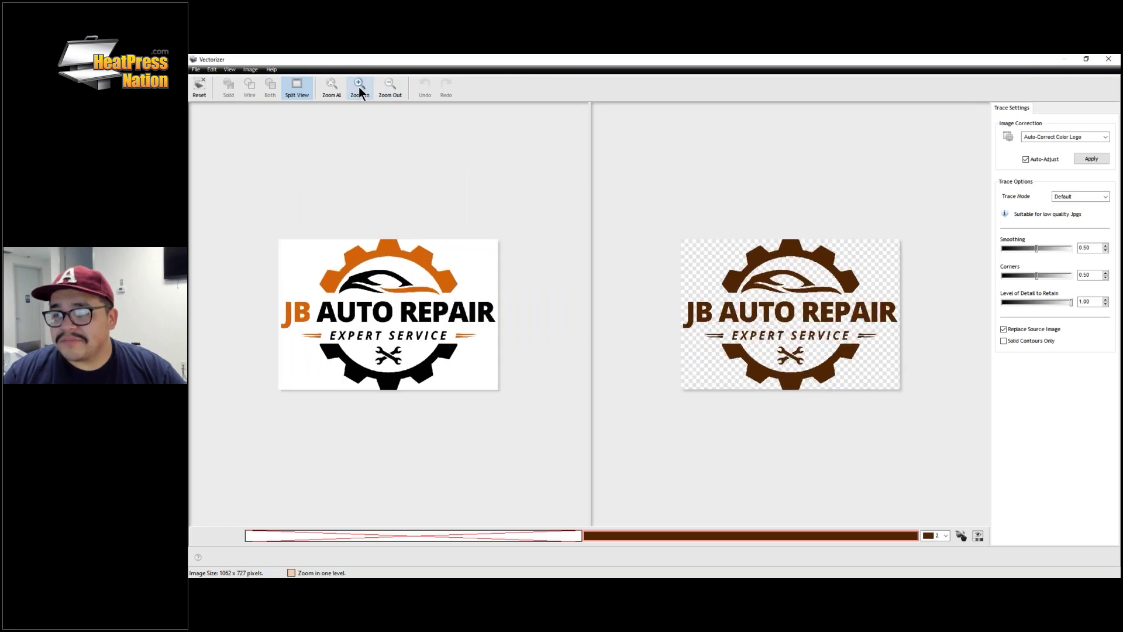
pyautogui.click(360, 89)
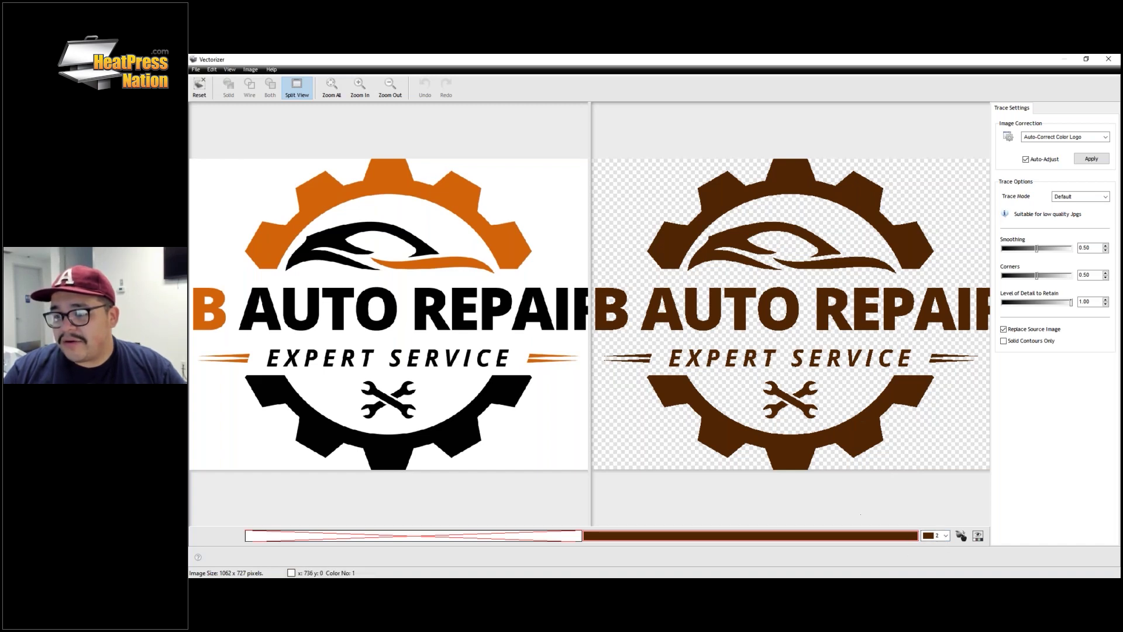
# Step: Toggle white in and out of the colors to vectorize and compare the effect on the trace preview
pyautogui.click(441, 536)
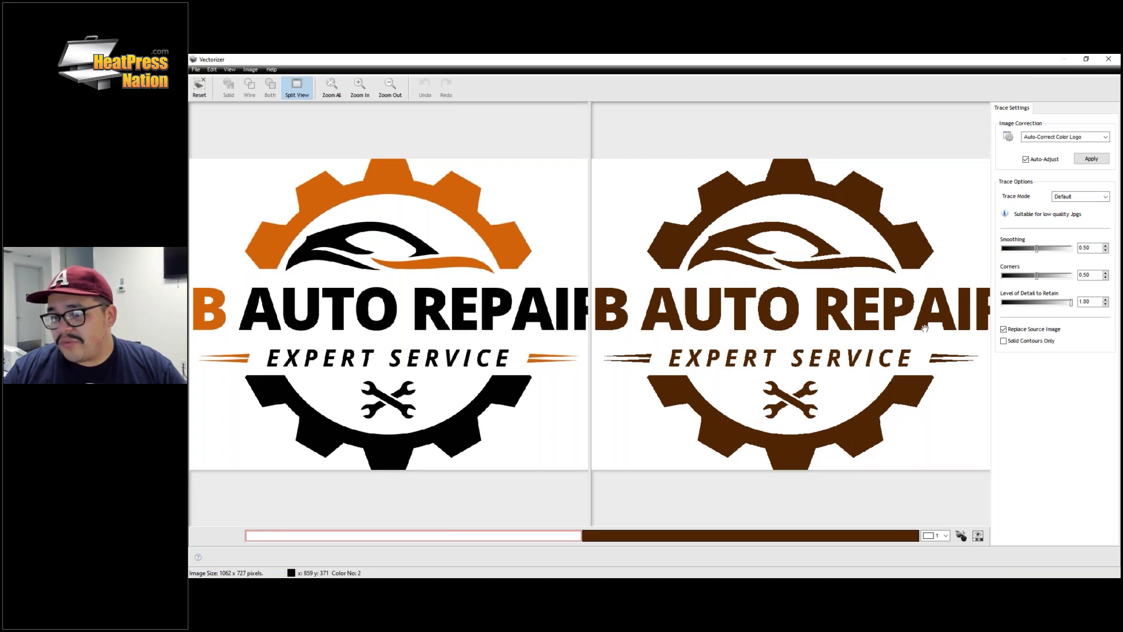
pyautogui.click(519, 533)
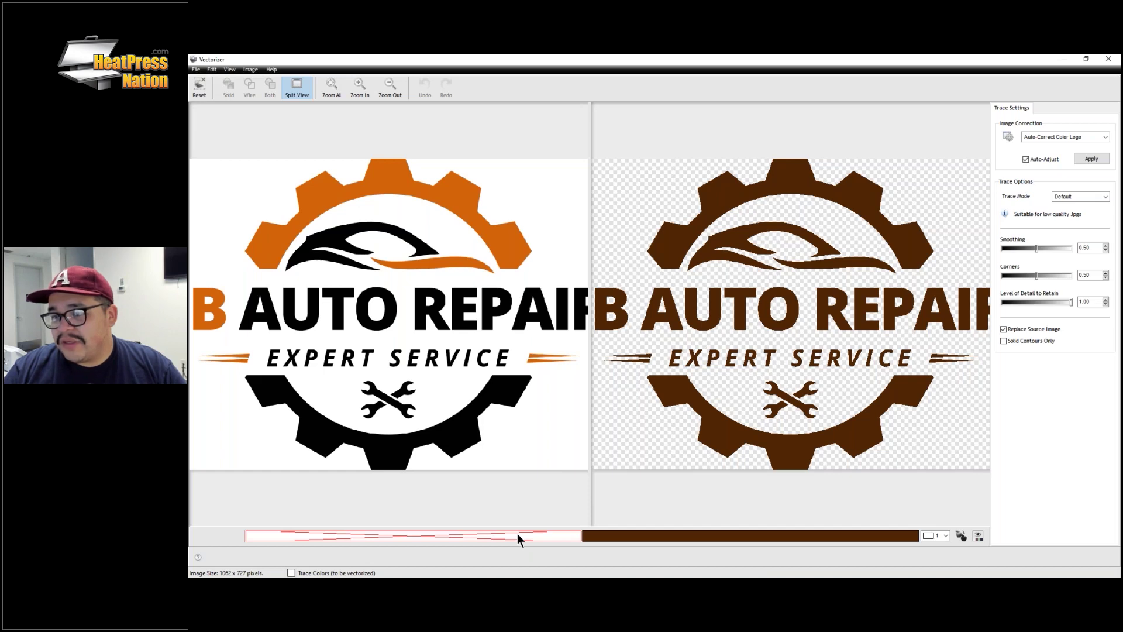
pyautogui.click(517, 533)
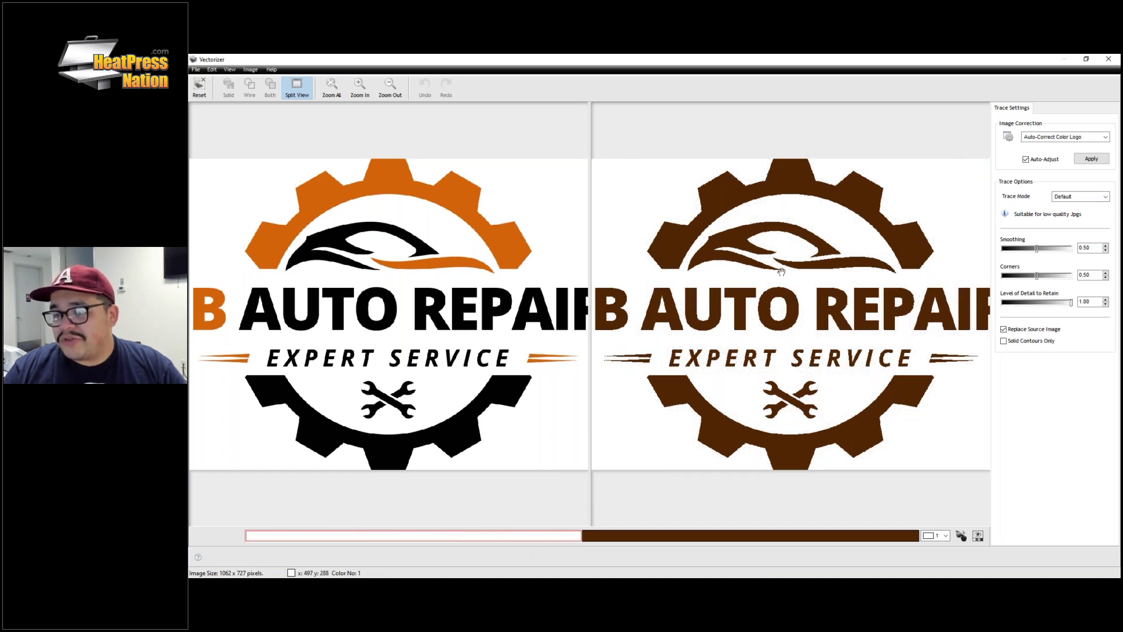
pyautogui.click(515, 533)
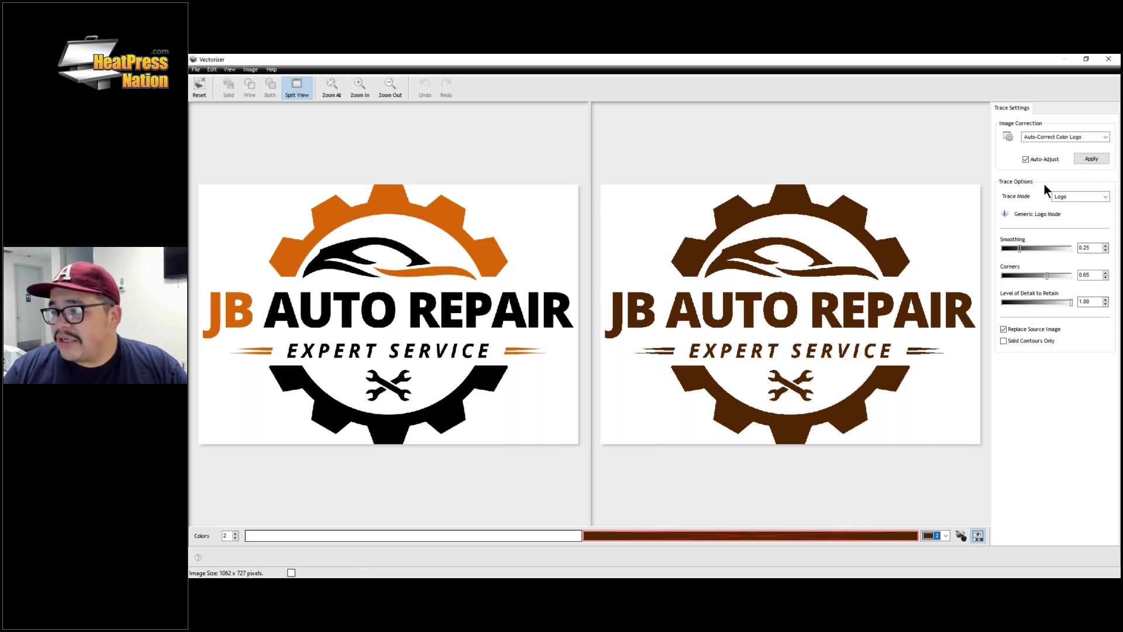
# Step: Restore the Vectorizer to its smaller window and set the trace colors to exclude white and keep brown color 2
pyautogui.click(1086, 58)
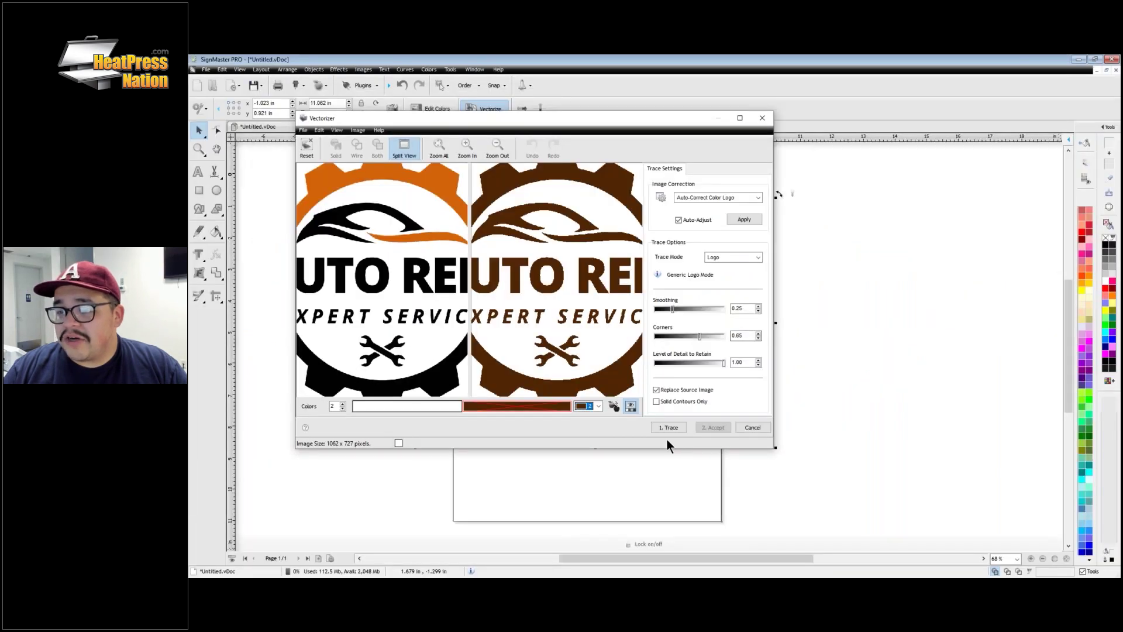
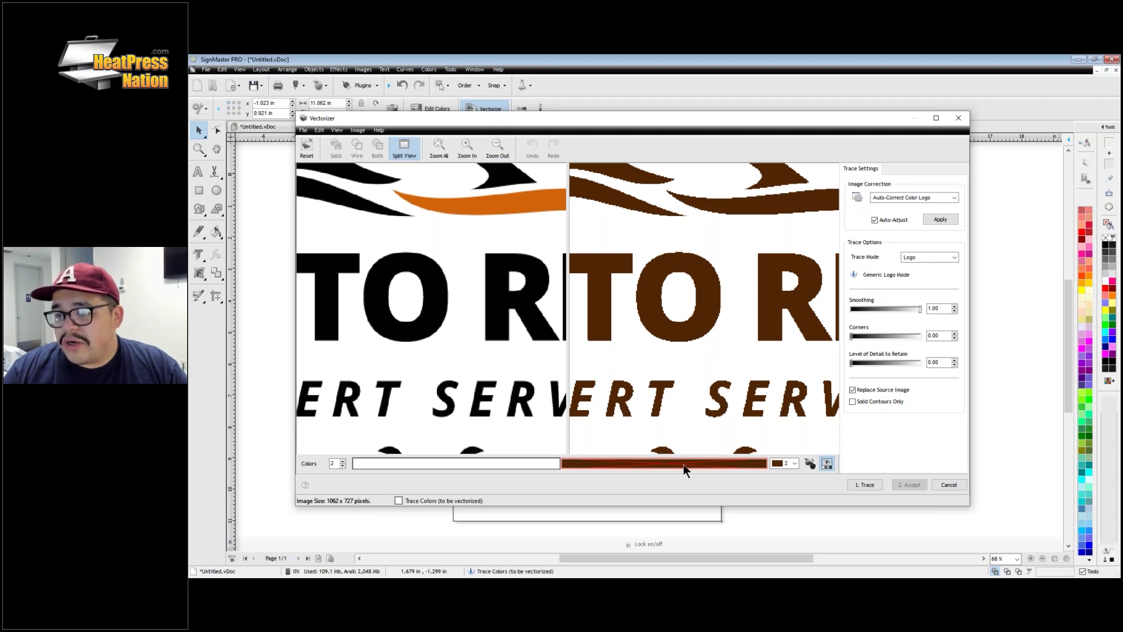
pyautogui.click(551, 461)
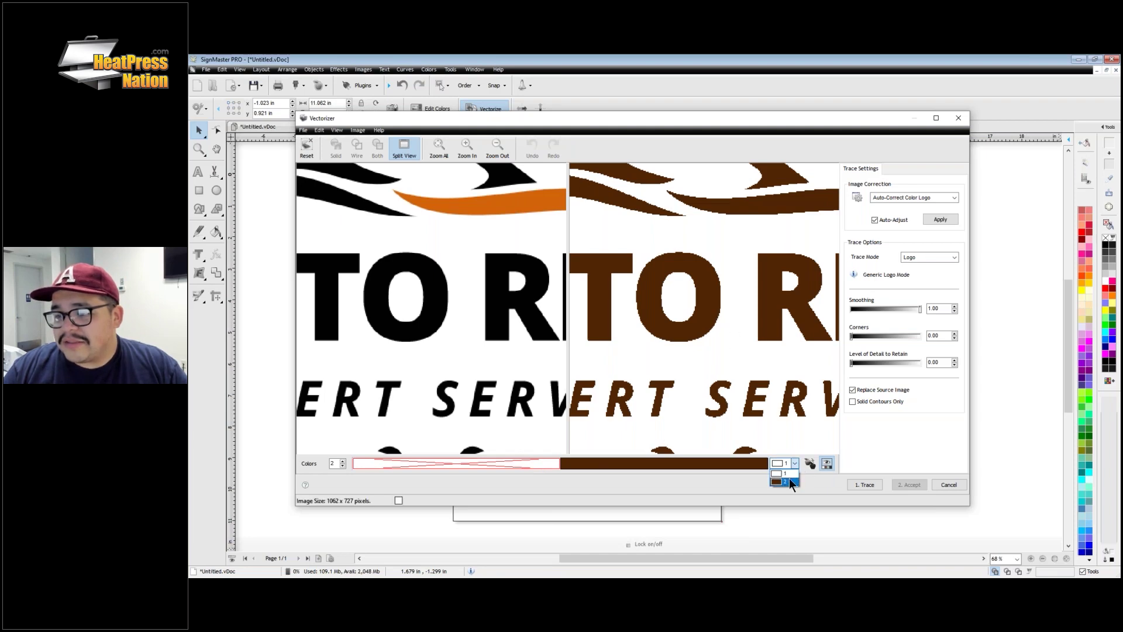
pyautogui.click(788, 480)
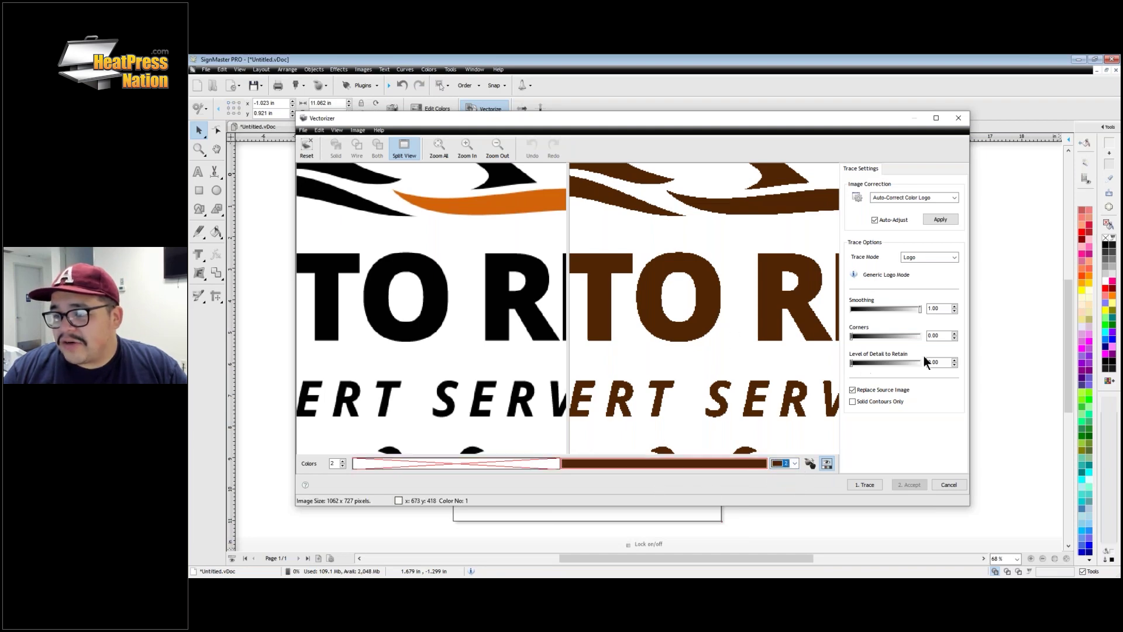
# Step: Trace the logo in Default mode with the level of detail to retain at 1.00
pyautogui.click(929, 257)
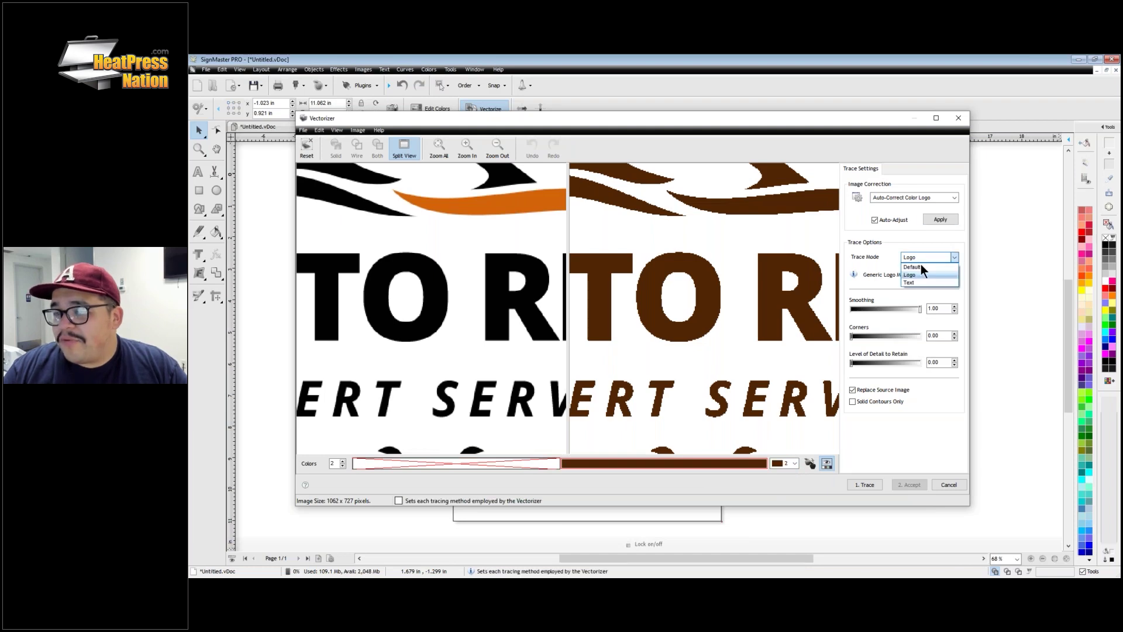
pyautogui.click(920, 265)
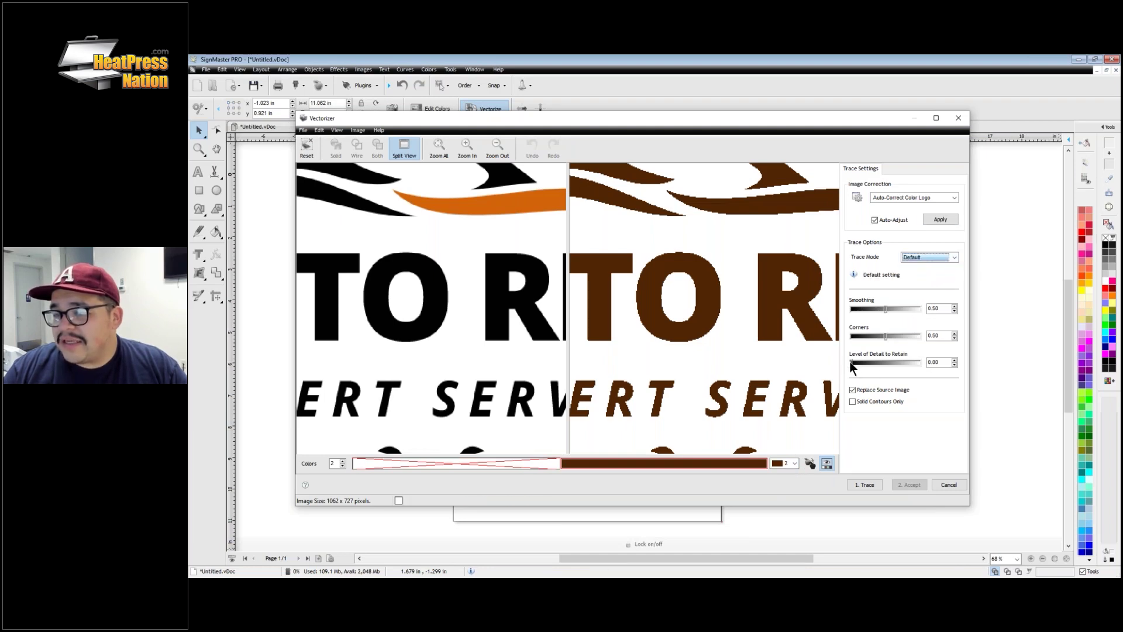
pyautogui.moveTo(851, 363); pyautogui.dragTo(922, 363)
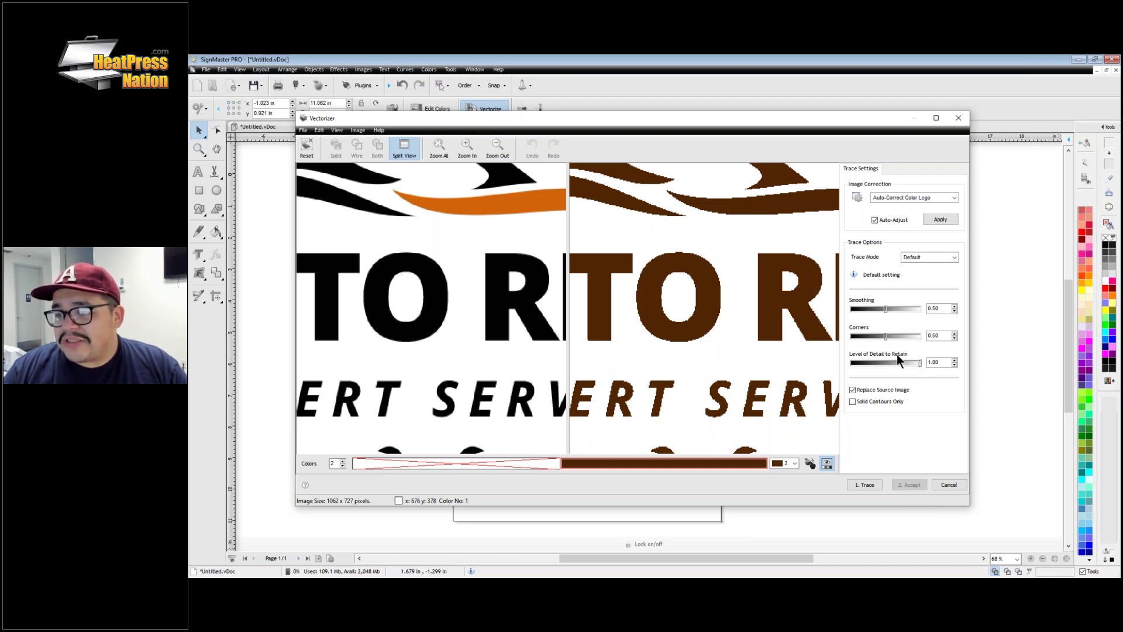
pyautogui.click(864, 484)
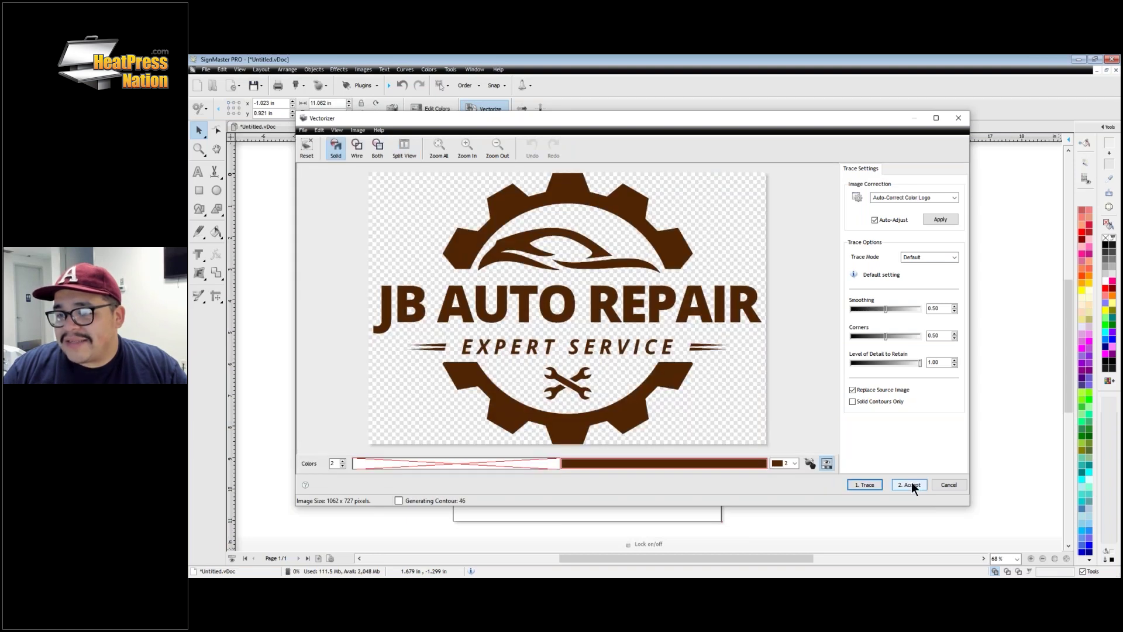
# Step: Examine the edges of the traced letter O in AUTO at high magnification in the trace preview
pyautogui.click(469, 145)
pyautogui.click(469, 144)
pyautogui.click(470, 144)
pyautogui.click(469, 144)
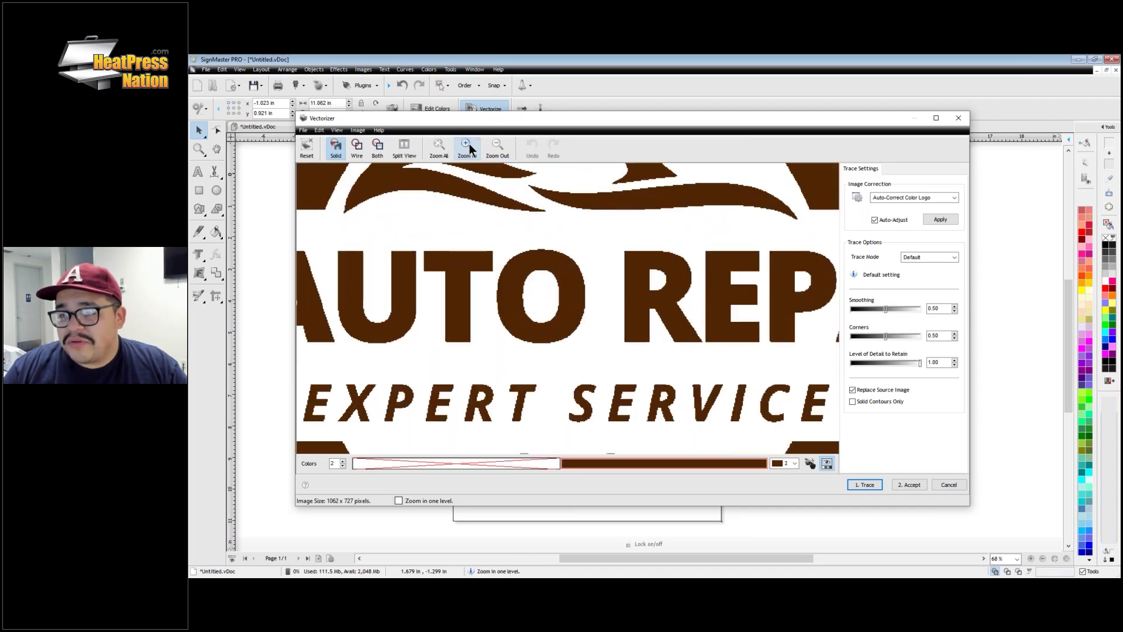
pyautogui.click(469, 144)
pyautogui.click(469, 144)
pyautogui.click(469, 144)
pyautogui.click(470, 144)
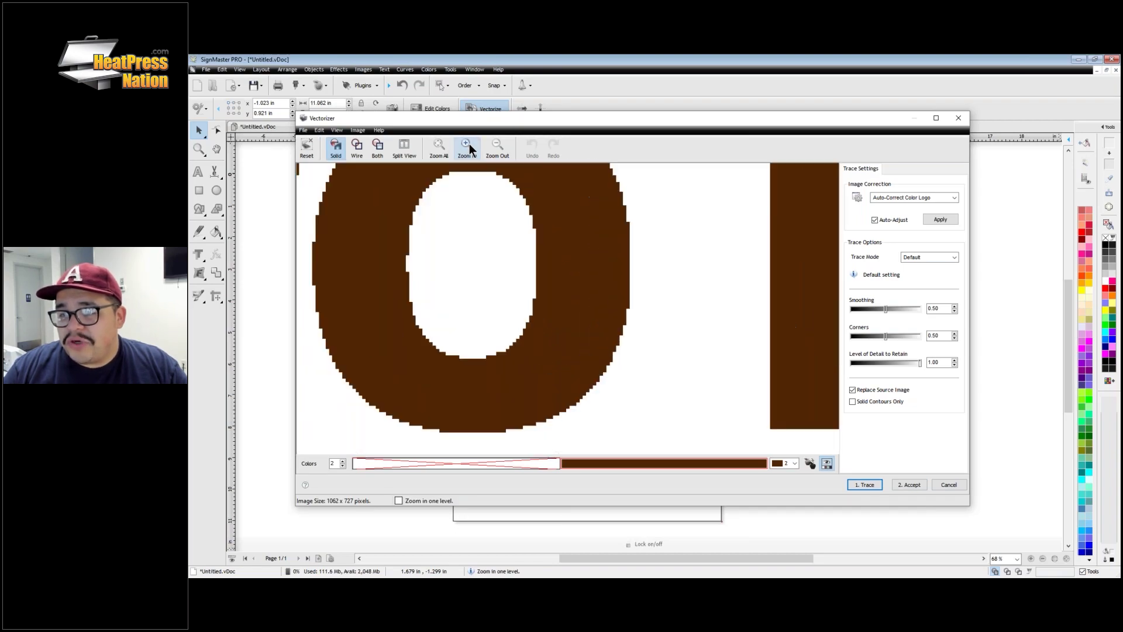
pyautogui.click(470, 144)
pyautogui.click(469, 144)
pyautogui.click(469, 144)
pyautogui.click(469, 144)
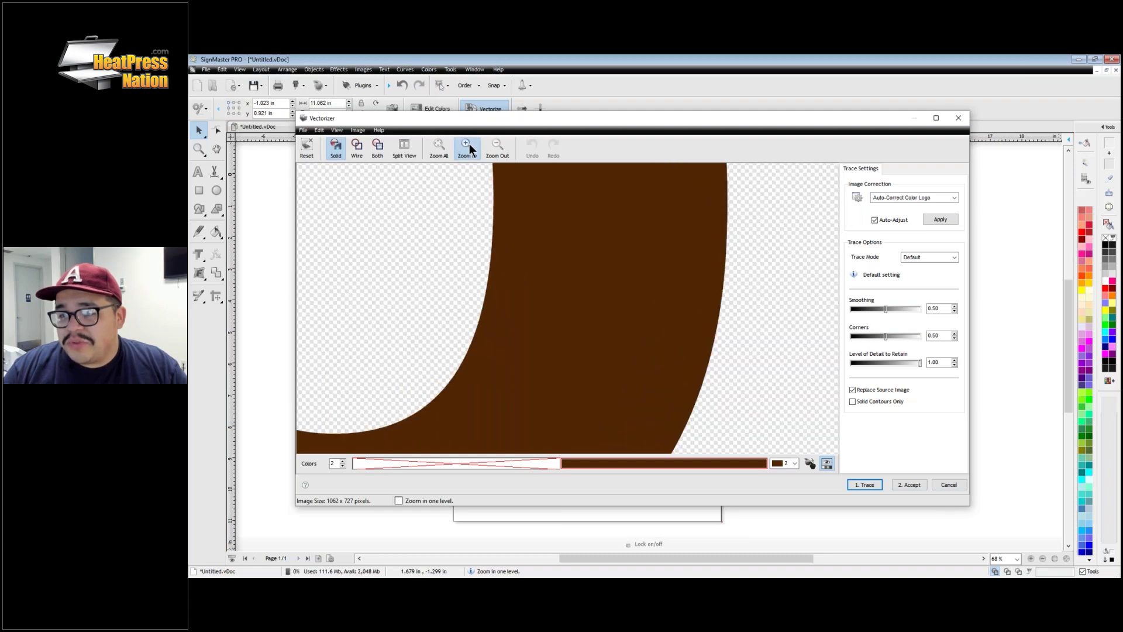
pyautogui.click(469, 144)
pyautogui.click(469, 144)
pyautogui.click(470, 144)
pyautogui.click(469, 144)
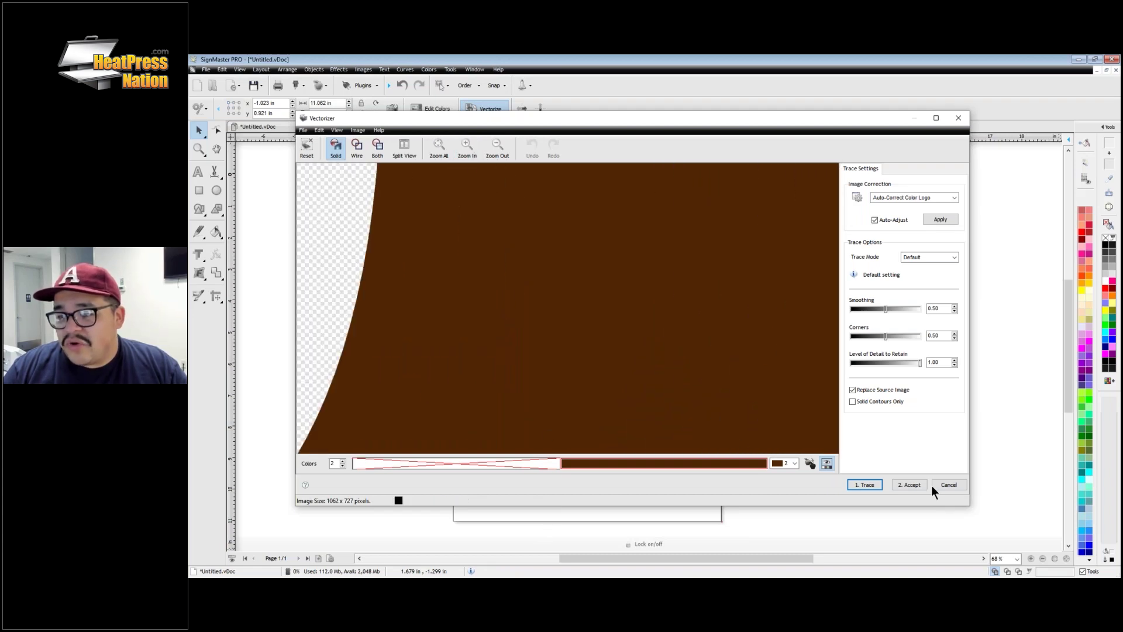
# Step: Accept the trace in place of the source image and move the vector logo to about X -1.56 in, Y 1.38 in
pyautogui.click(901, 484)
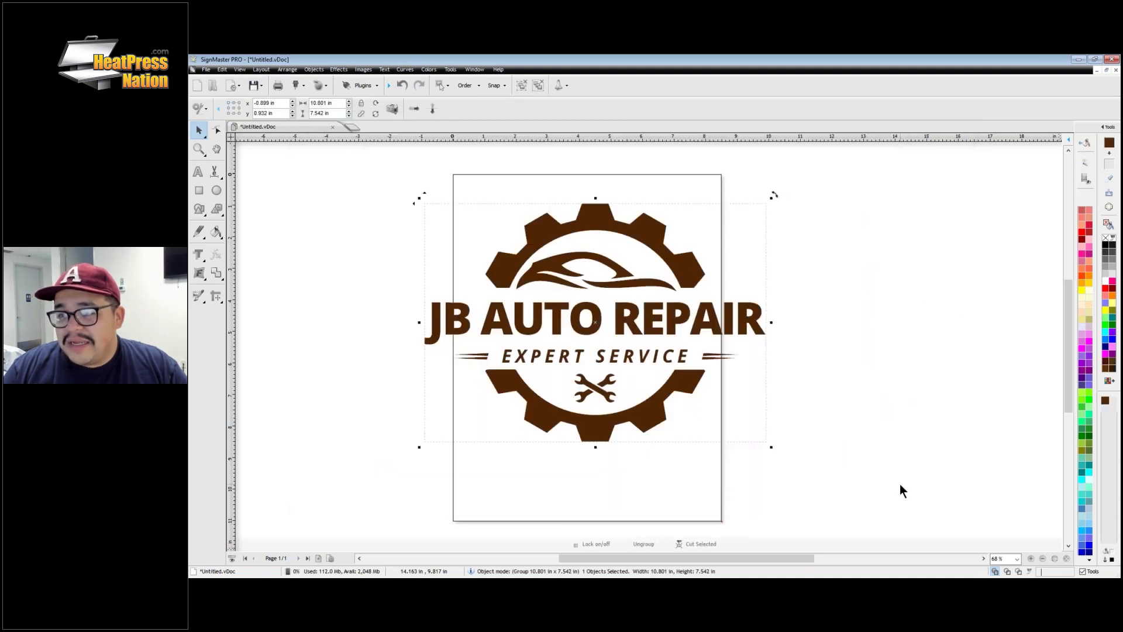
pyautogui.moveTo(619, 287); pyautogui.dragTo(600, 301)
# Step: Recolor the whole vector logo crimson red
pyautogui.click(1082, 278)
pyautogui.click(1088, 252)
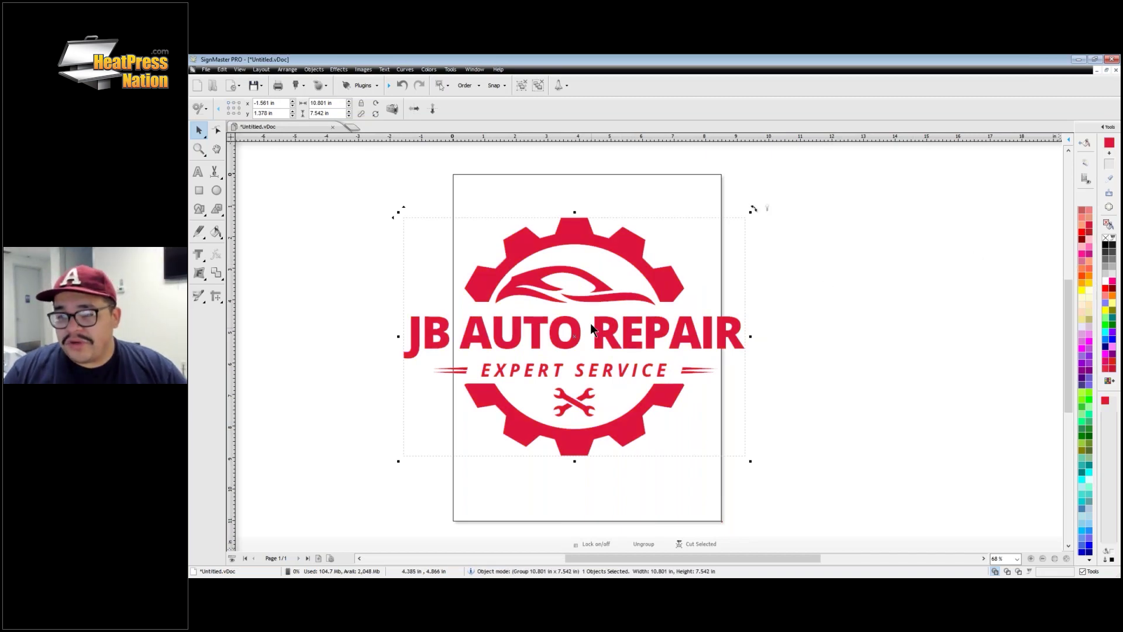
# Step: Inspect the vector logo's car, EXPERT SERVICE lettering and crossed wrenches at very high magnification for edge smoothness
pyautogui.scroll(5, 591, 323)
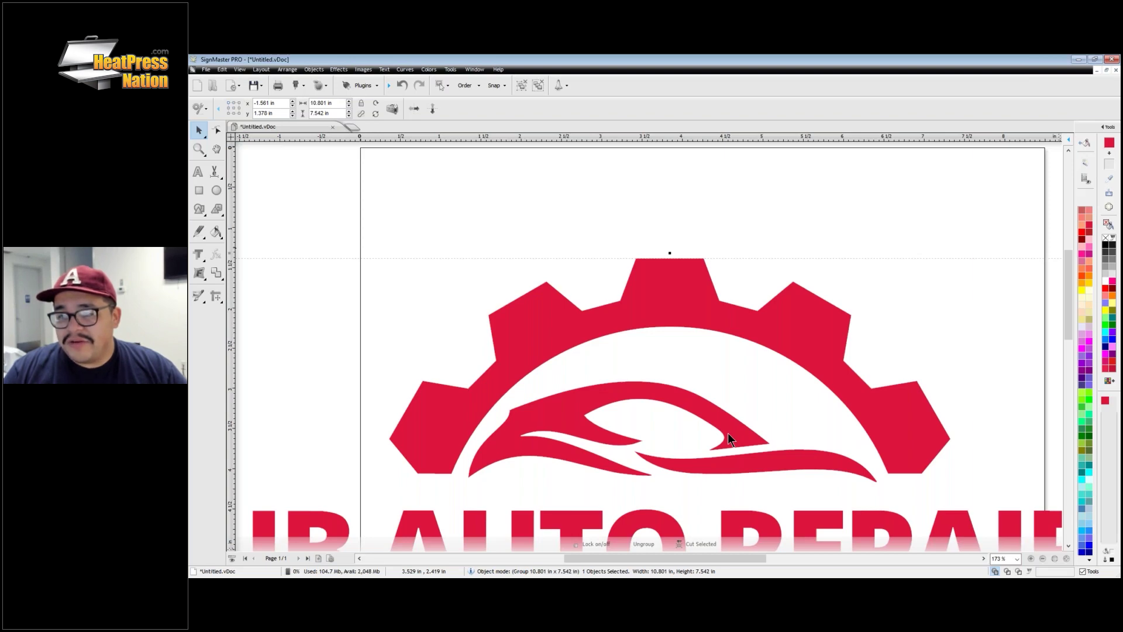
pyautogui.scroll(10, 727, 433)
pyautogui.scroll(-7, 539, 186)
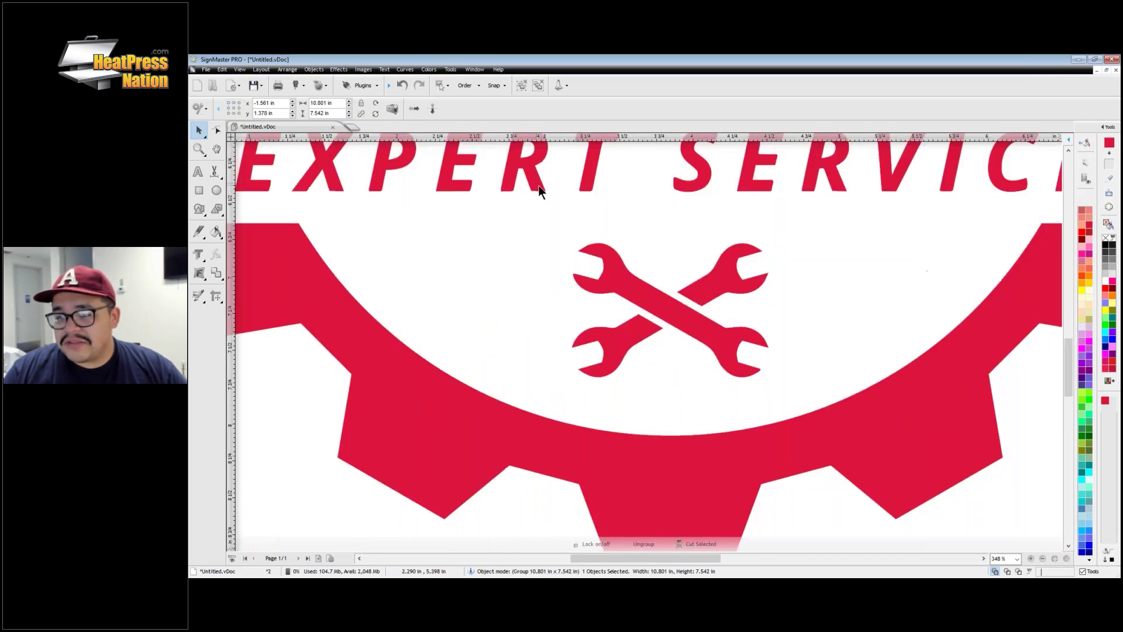
pyautogui.scroll(3, 577, 282)
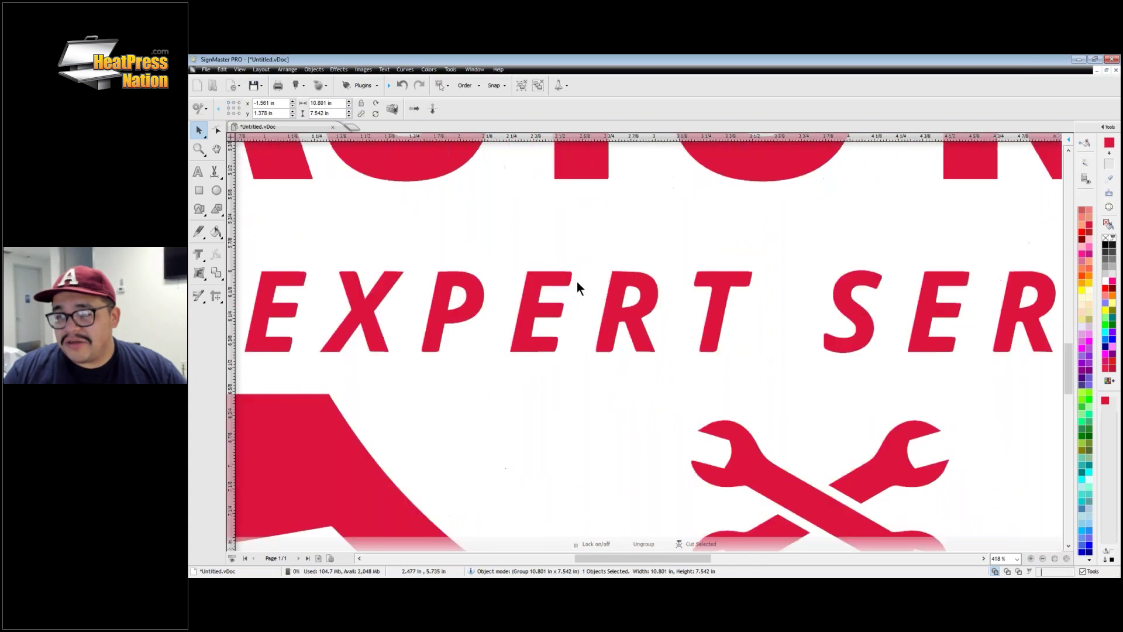
pyautogui.scroll(2, 579, 340)
pyautogui.scroll(2, 689, 355)
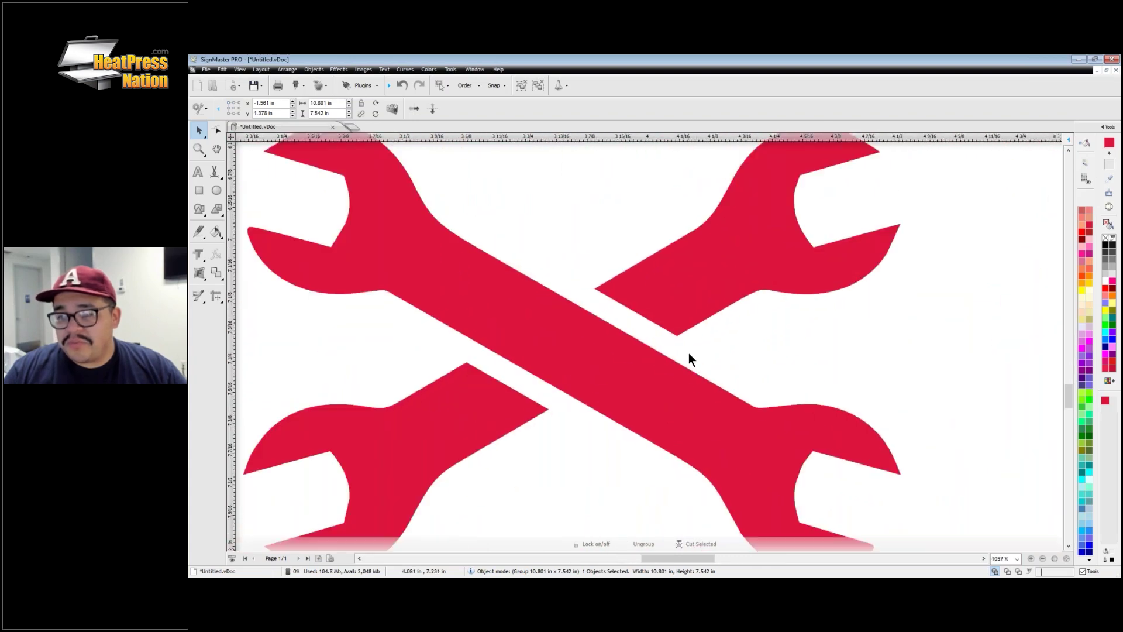
pyautogui.scroll(2, 678, 353)
pyautogui.scroll(5, 661, 349)
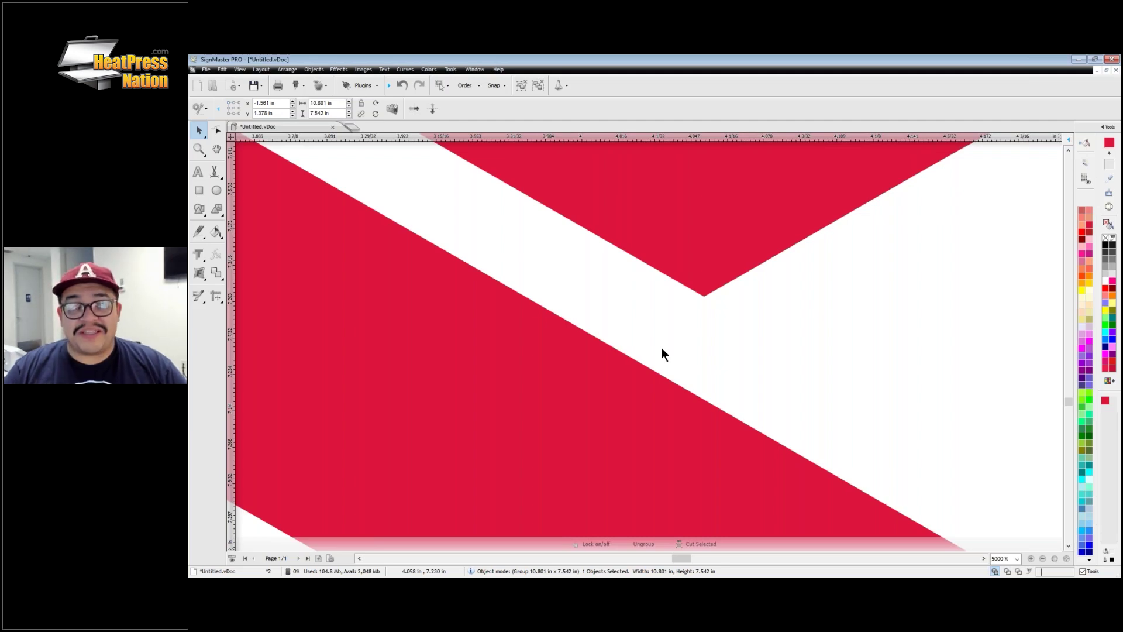
pyautogui.scroll(4, 662, 348)
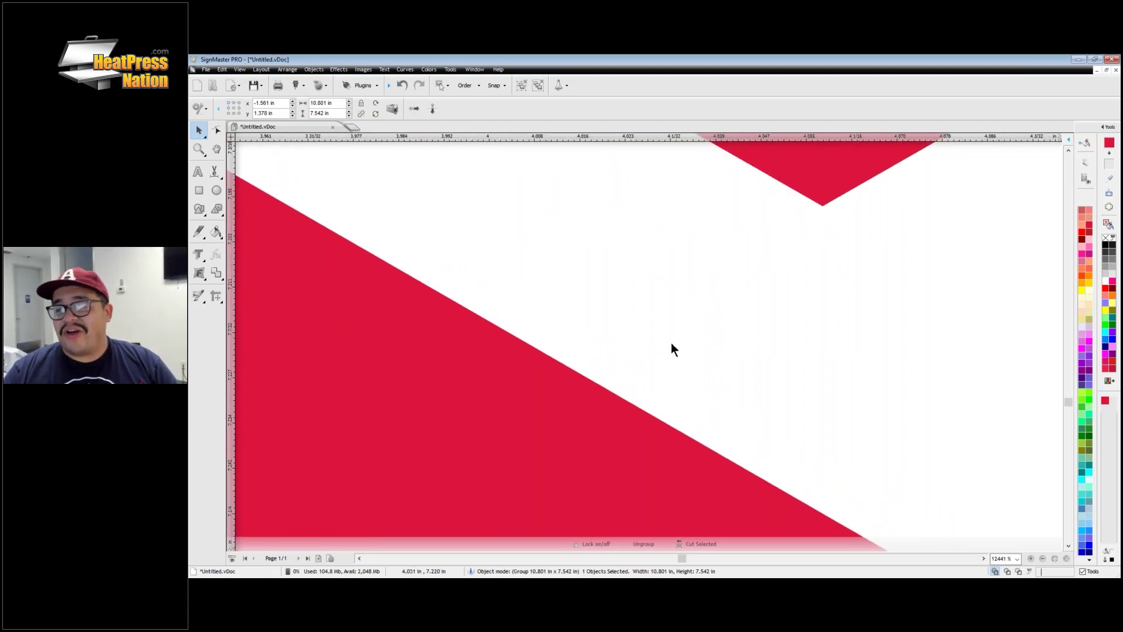
pyautogui.scroll(-12, 737, 306)
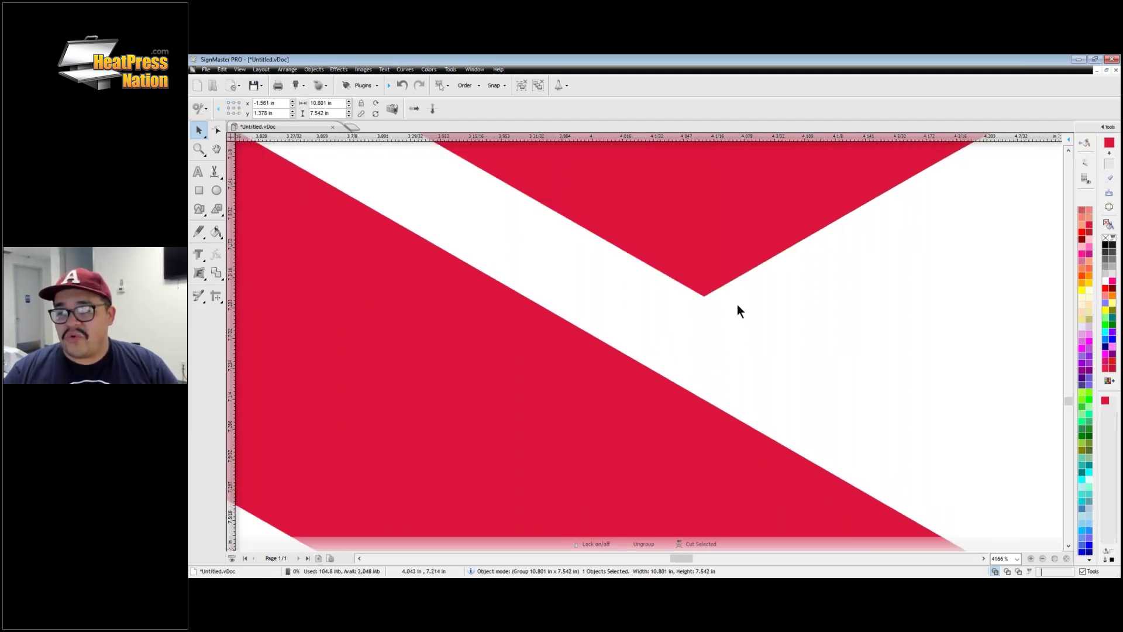
pyautogui.scroll(-7, 738, 308)
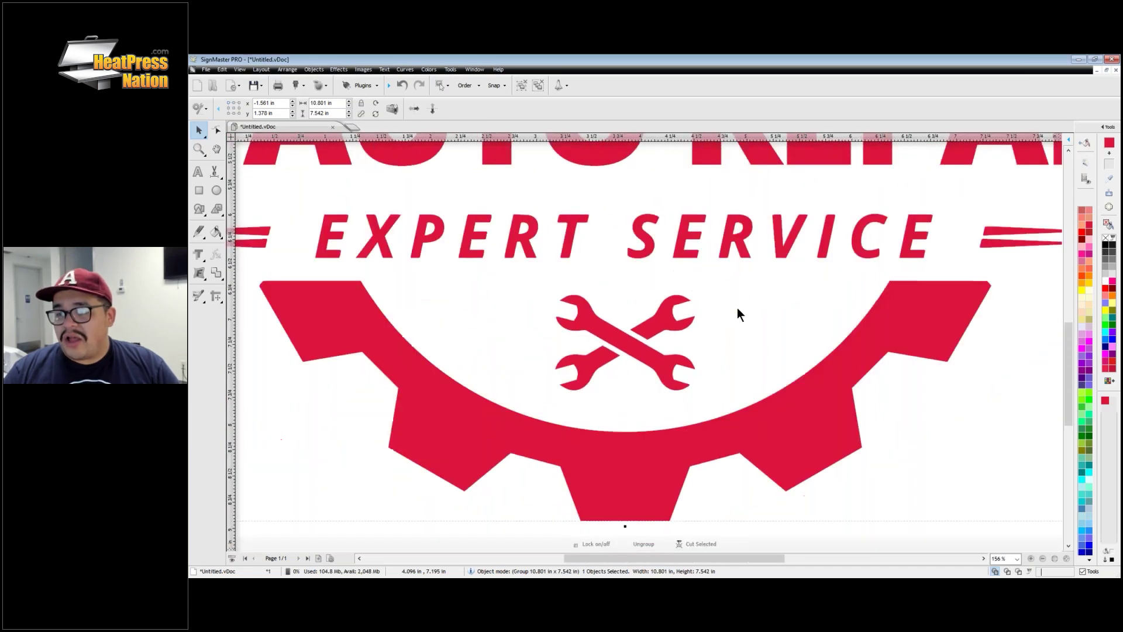
pyautogui.scroll(-5, 737, 308)
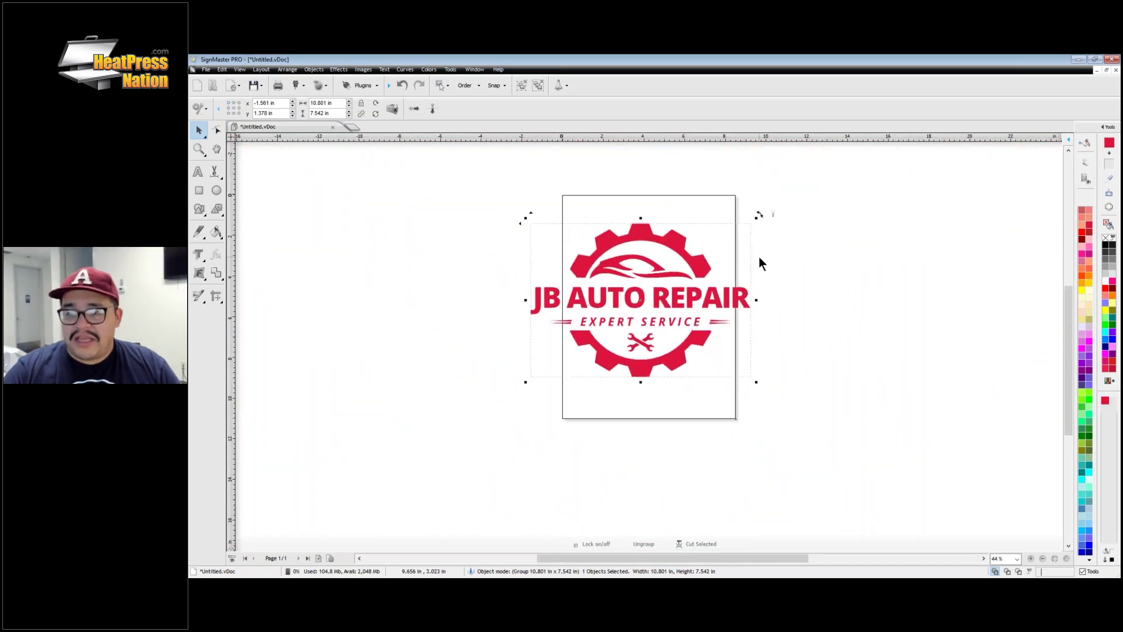
# Step: Delete the red vector logo and import the JB Auto Repair (1) image from the Webinar Files folder again
pyautogui.press('Delete')
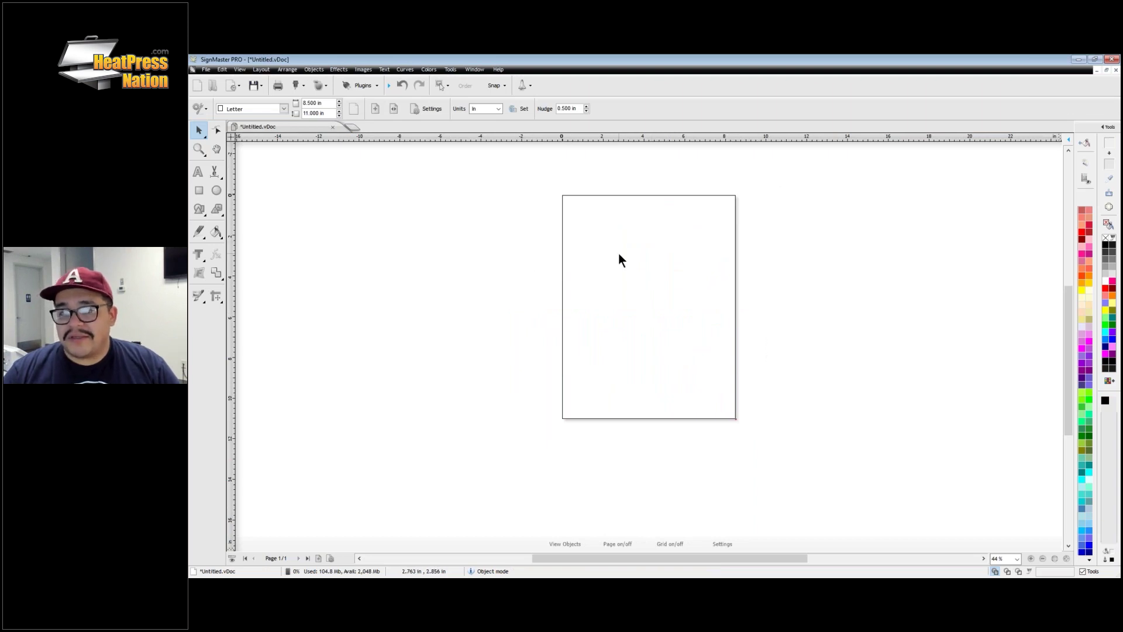
pyautogui.click(206, 69)
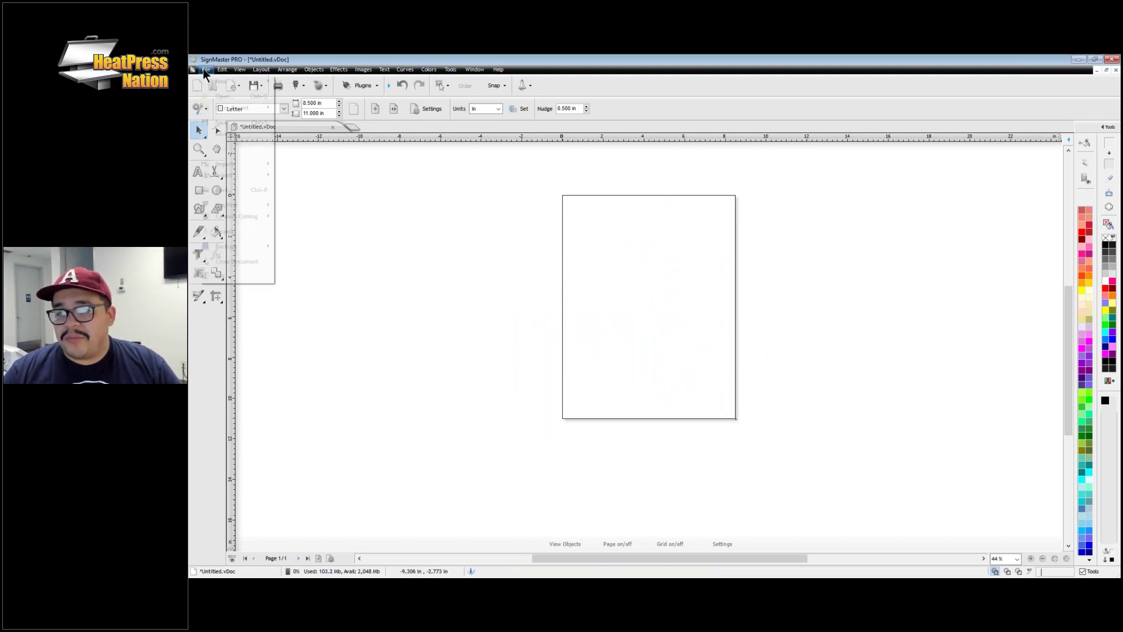
pyautogui.moveTo(225, 165)
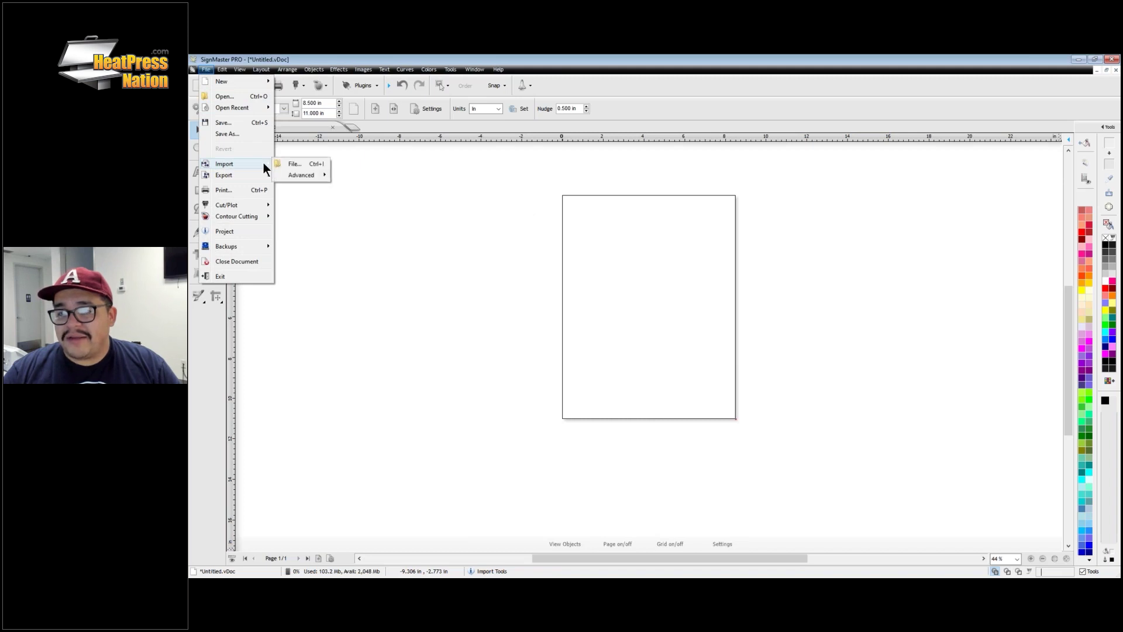
pyautogui.click(295, 164)
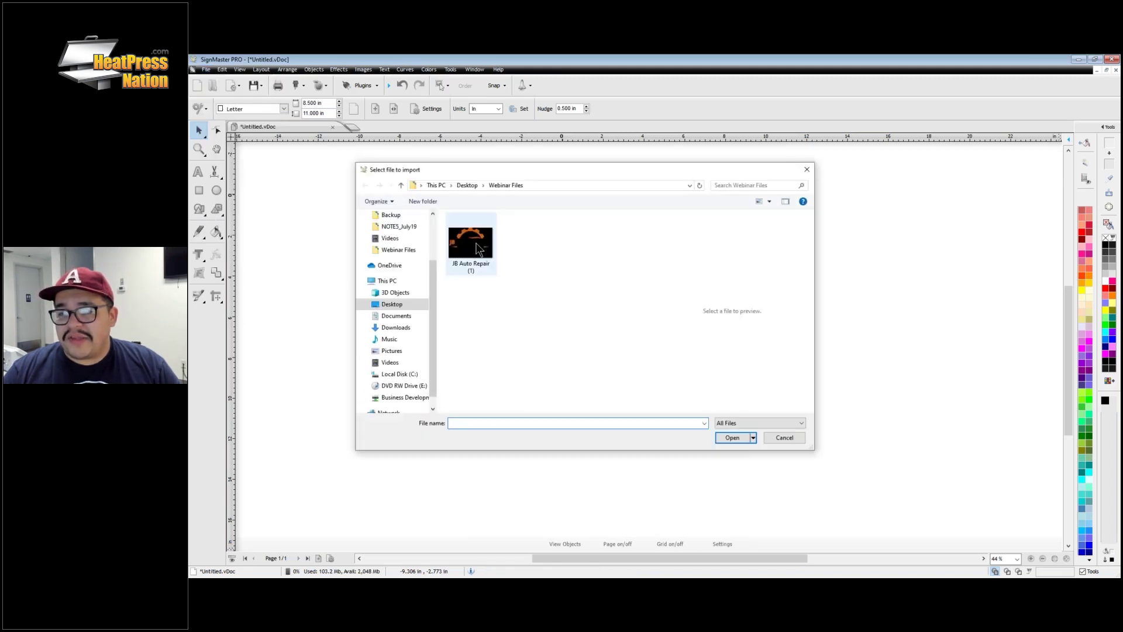
pyautogui.doubleClick(475, 245)
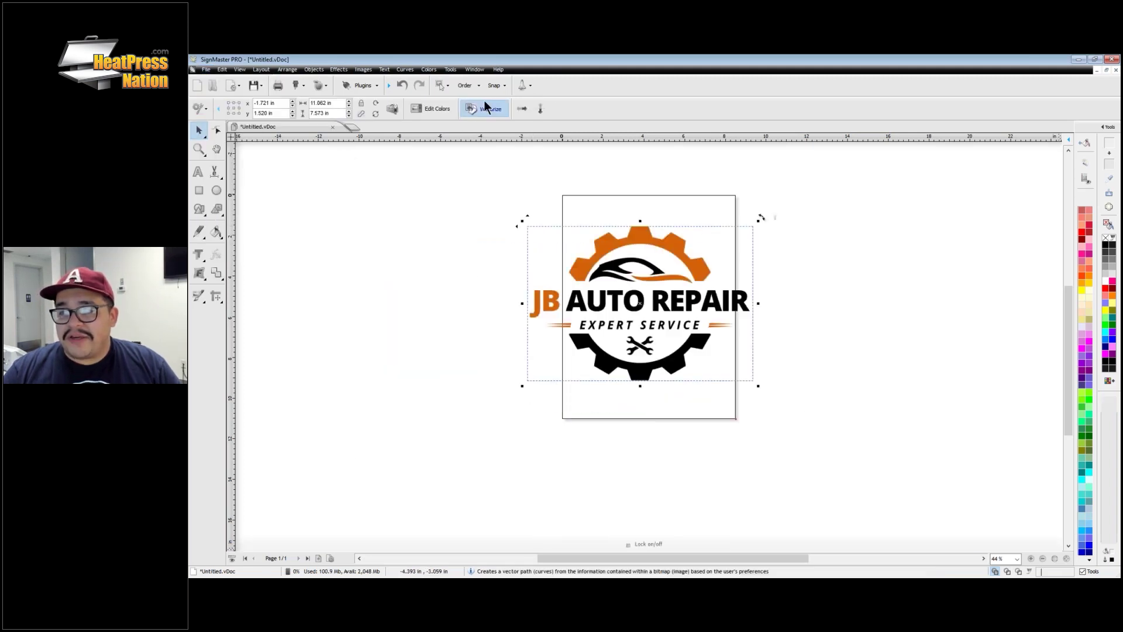
# Step: Vectorize the imported logo in two colors with the default trace settings and accept the trace in place of the source image
pyautogui.click(484, 103)
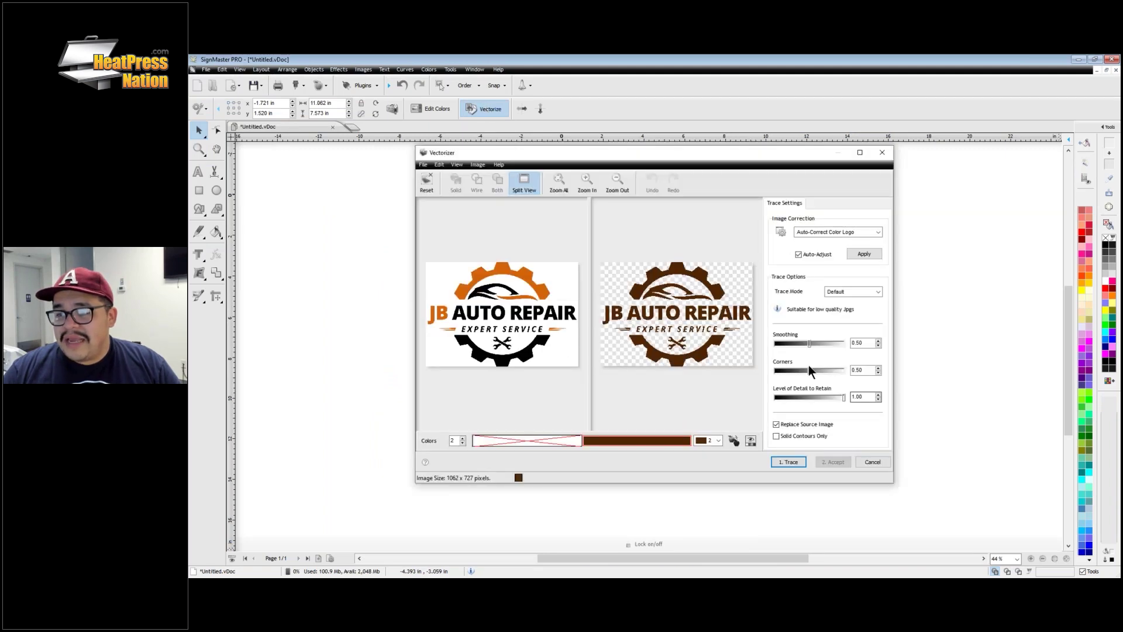
pyautogui.click(789, 462)
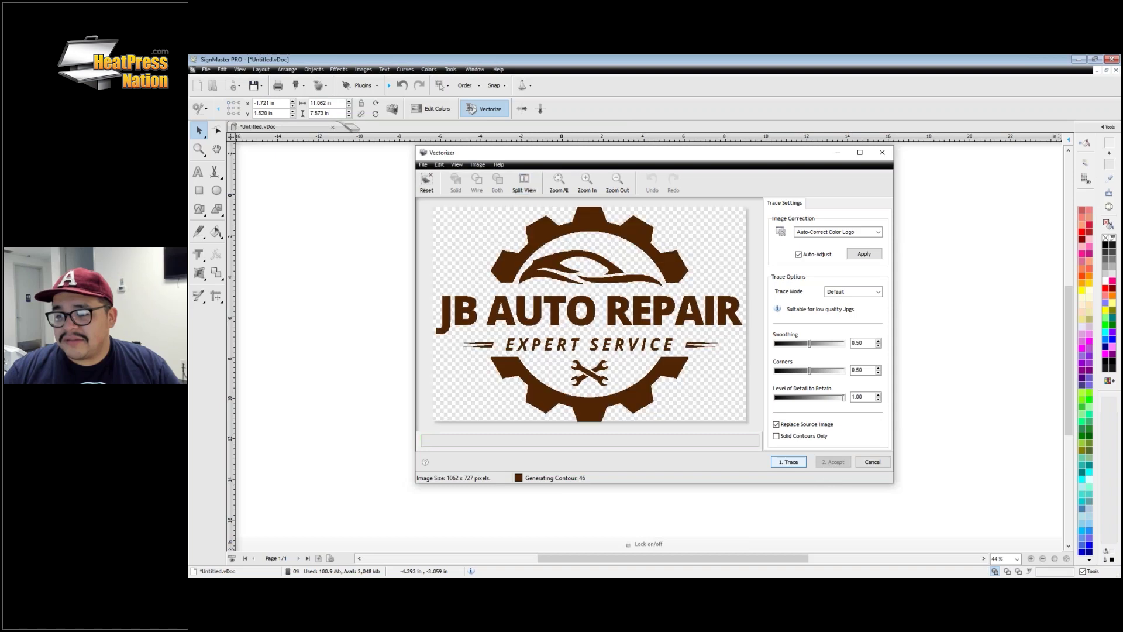
pyautogui.click(840, 465)
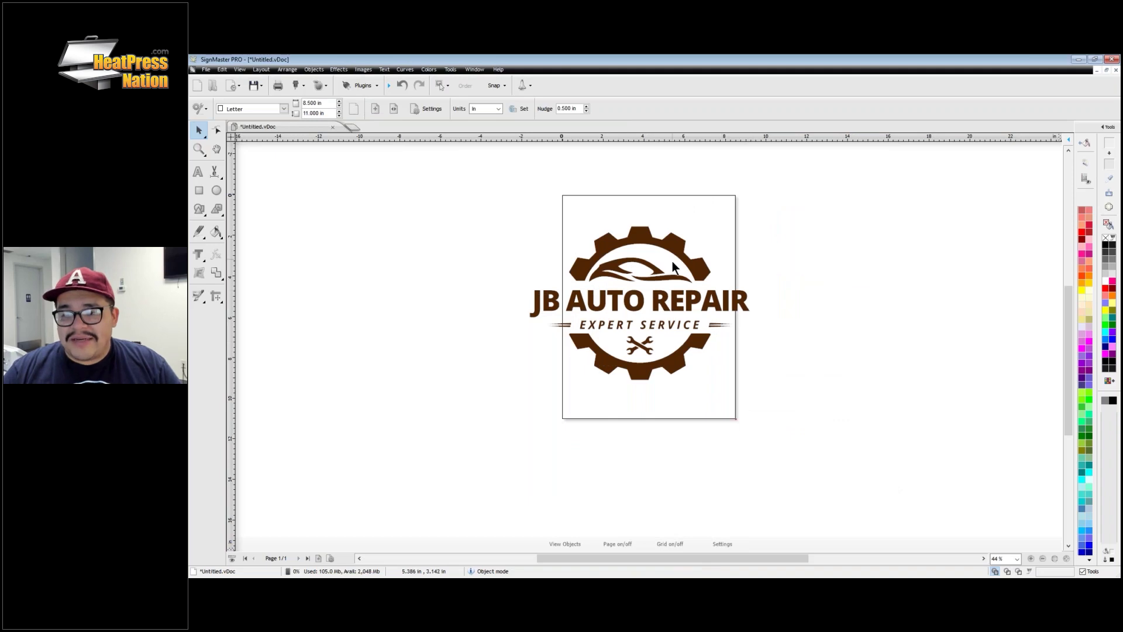
# Step: Move the brown vector logo slightly to about X -1.64 in, Y 1.42 in and ungroup all of its shapes
pyautogui.scroll(3, 674, 281)
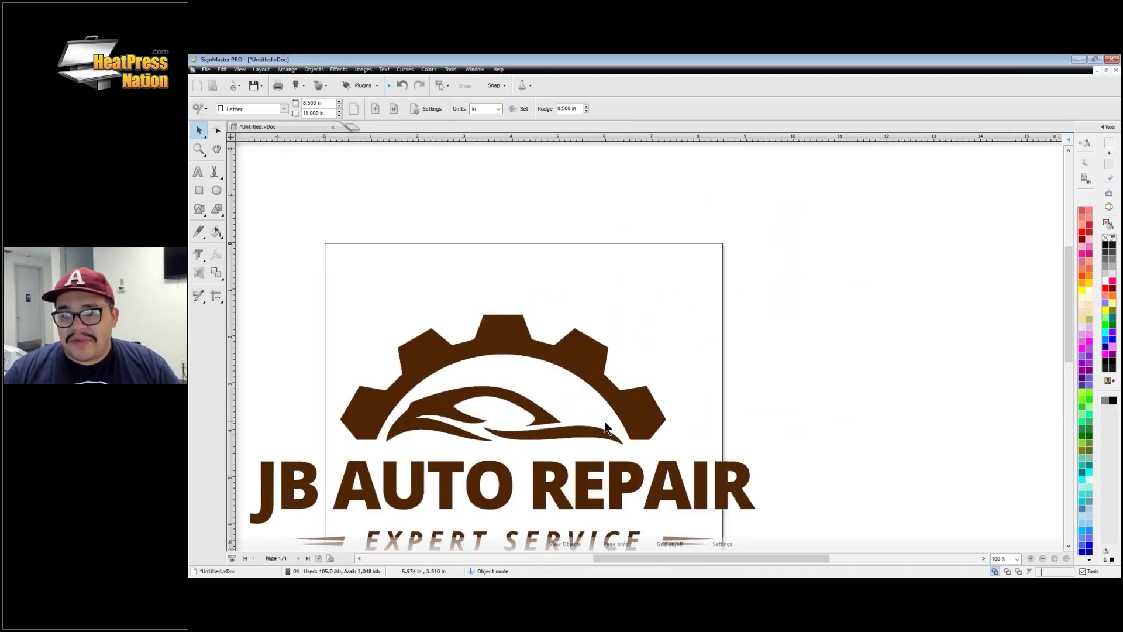
pyautogui.scroll(4, 605, 427)
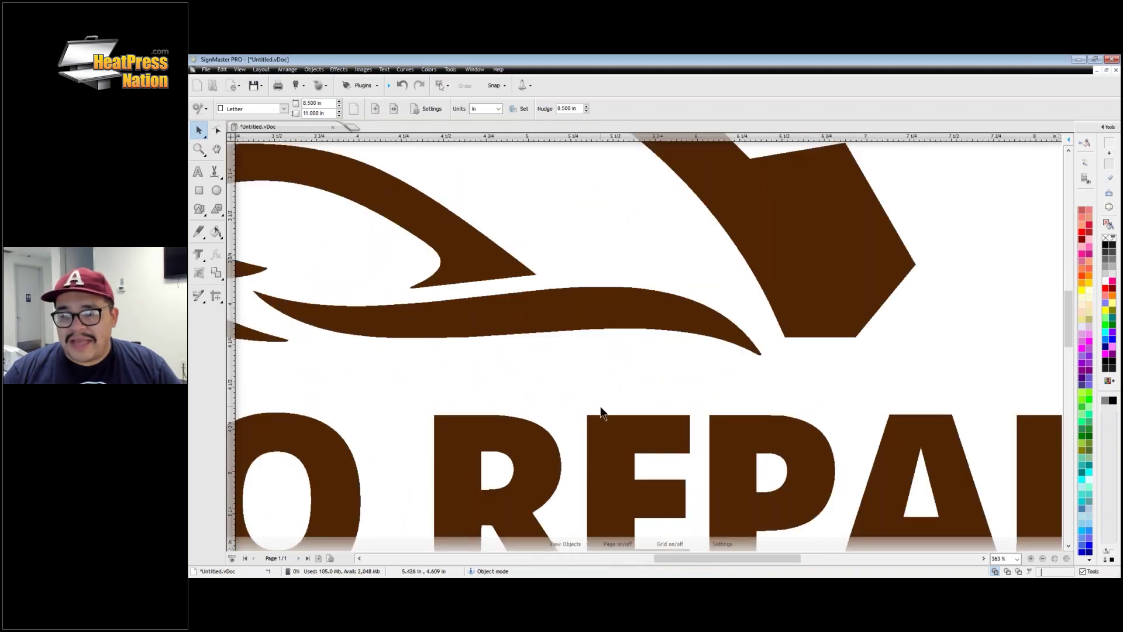
pyautogui.scroll(-4, 600, 406)
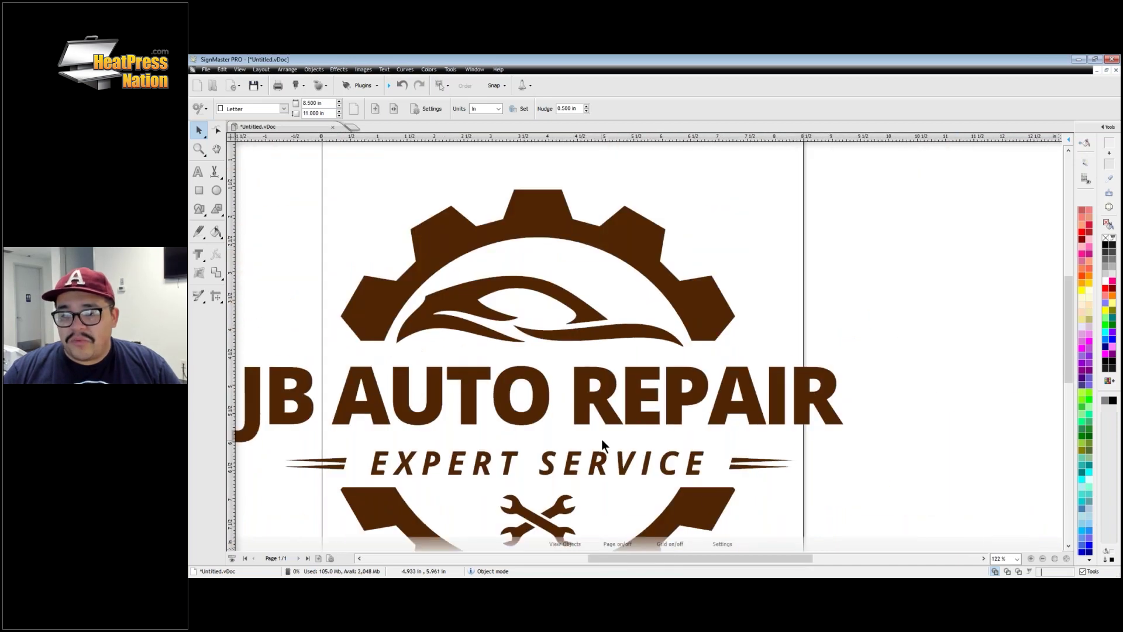
pyautogui.scroll(-2, 601, 438)
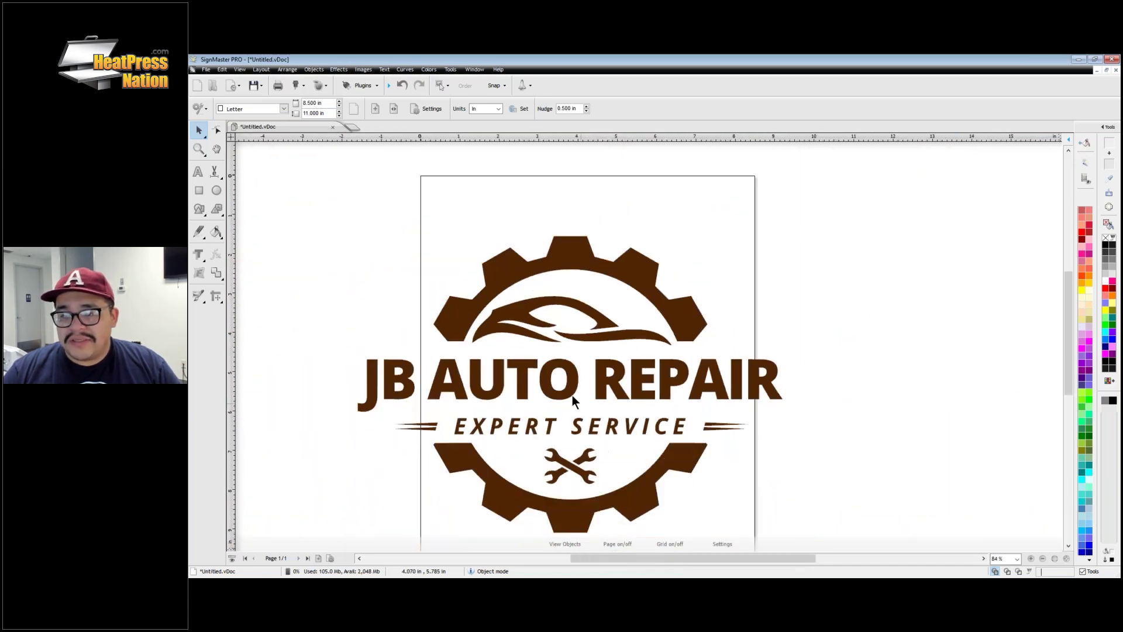
pyautogui.click(536, 330)
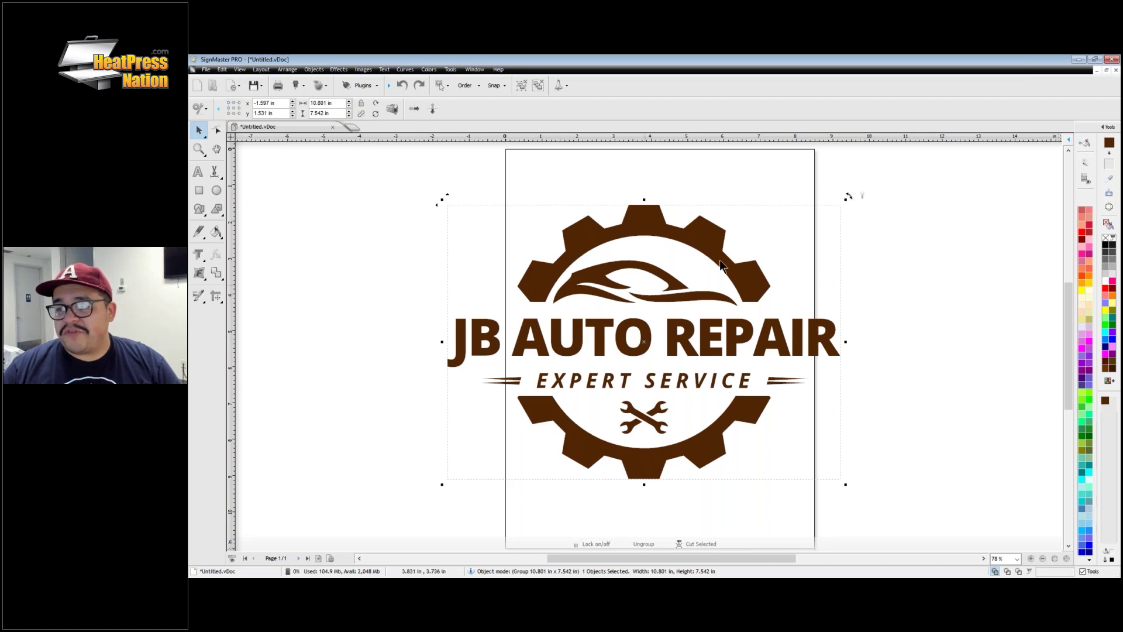
pyautogui.click(872, 251)
pyautogui.moveTo(745, 283)
pyautogui.mouseDown()
pyautogui.moveTo(763, 262)
pyautogui.moveTo(744, 279)
pyautogui.mouseUp()
pyautogui.rightClick(744, 280)
pyautogui.click(694, 434)
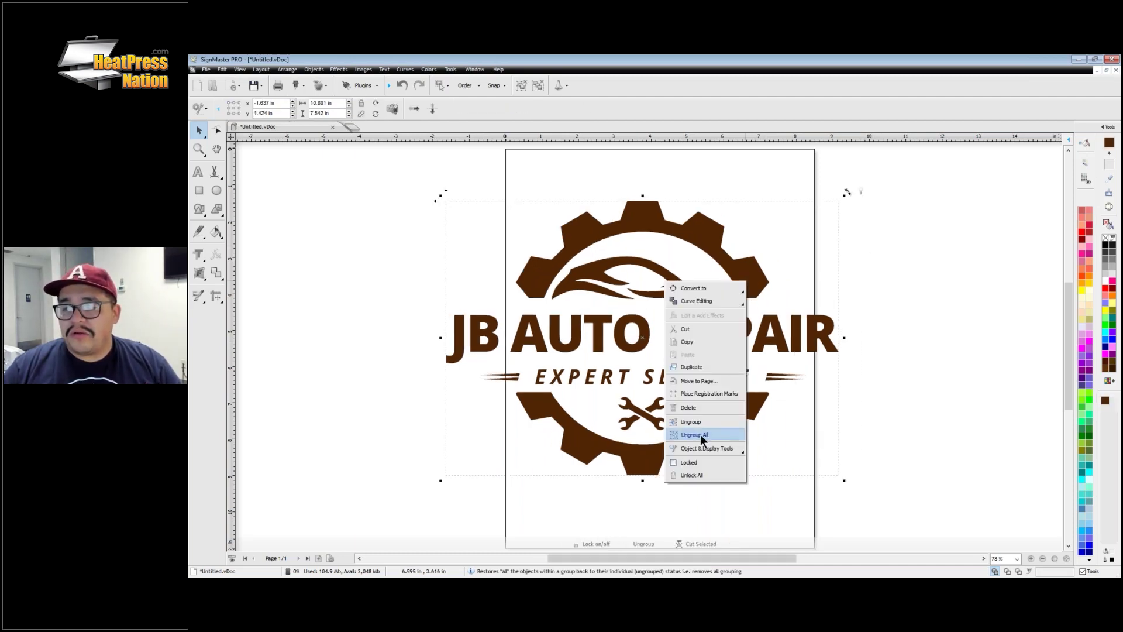
# Step: Move the upper gear half up and away from the car, undo that move, and recolor the gear half Rust Orange
pyautogui.click(757, 279)
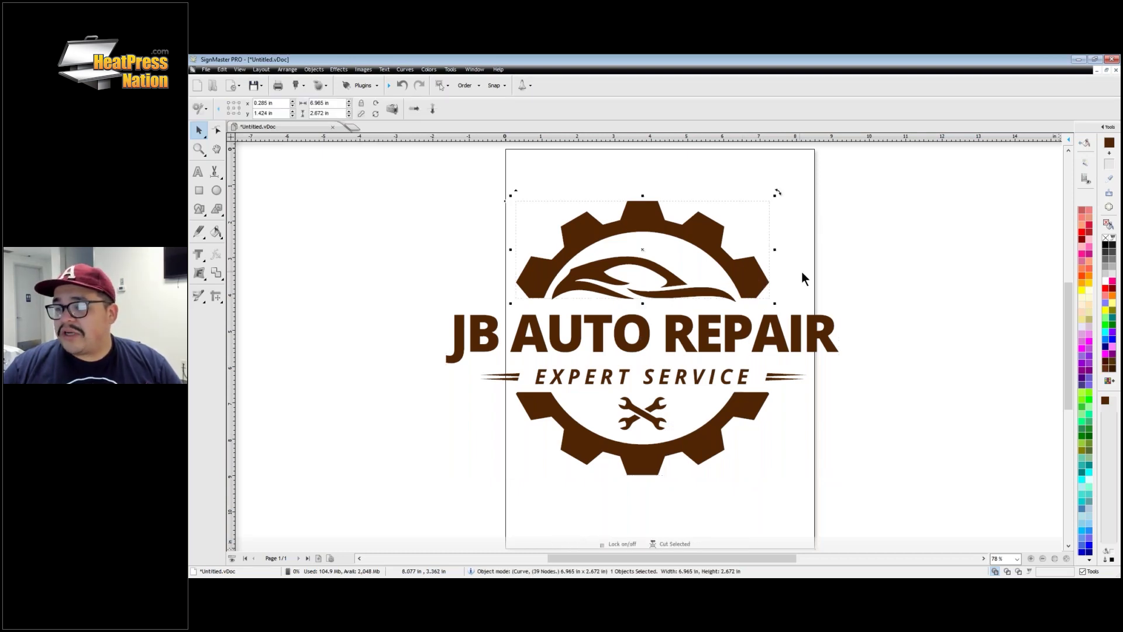
pyautogui.moveTo(758, 296); pyautogui.dragTo(715, 261)
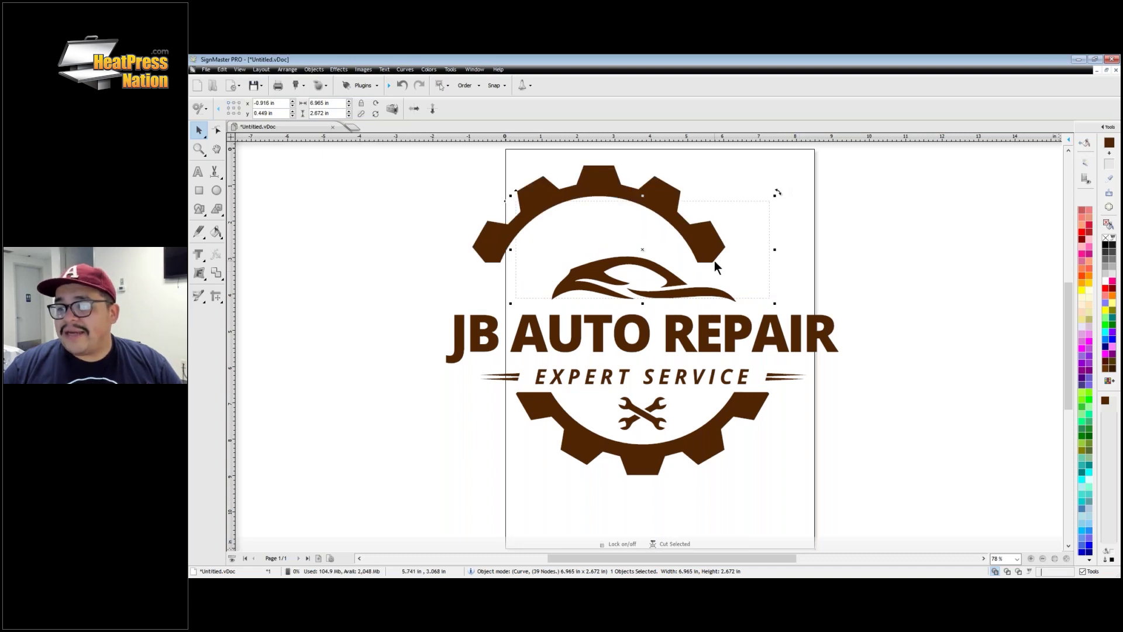
pyautogui.hotkey('ctrl', 'z')
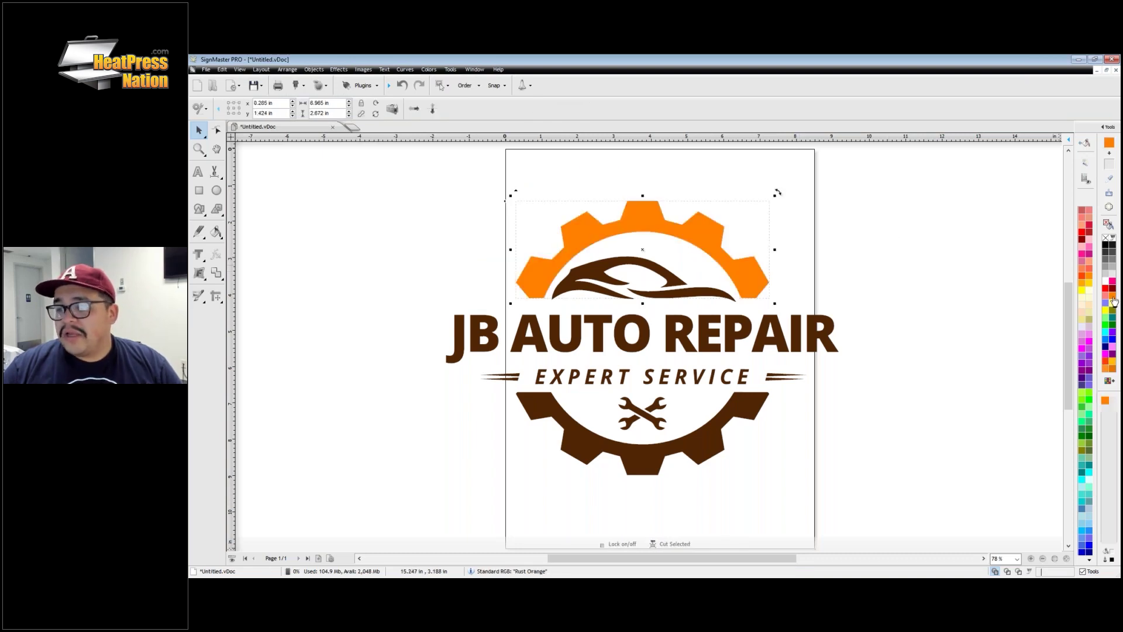
# Step: Recolor the car body and the letters JB orange
pyautogui.moveTo(436, 303); pyautogui.dragTo(519, 377)
pyautogui.click(1089, 276)
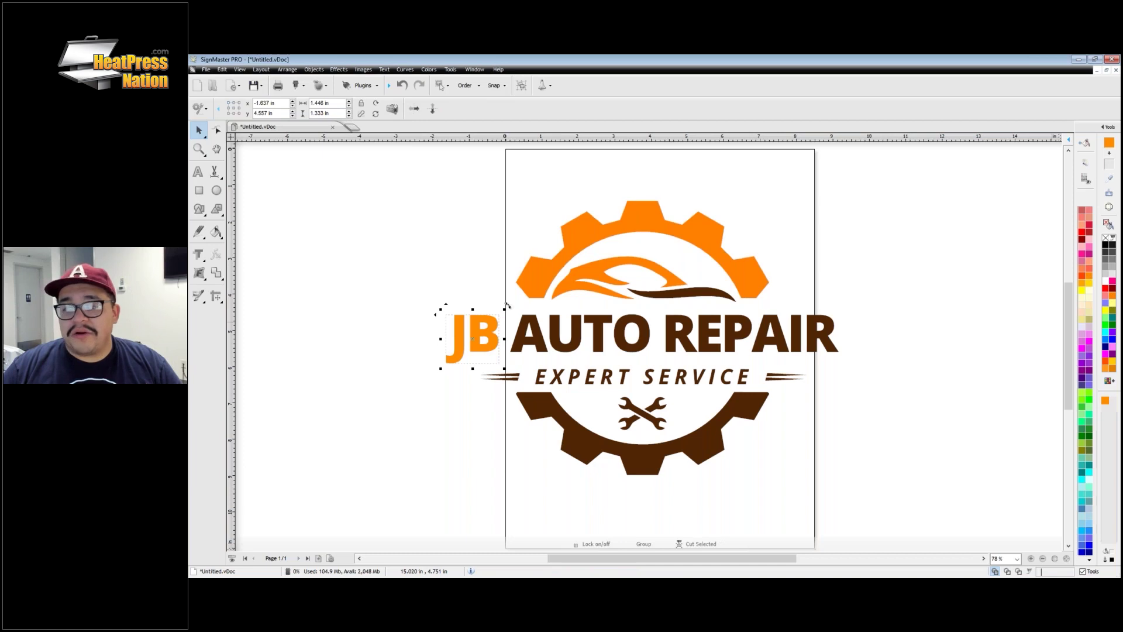
pyautogui.click(854, 323)
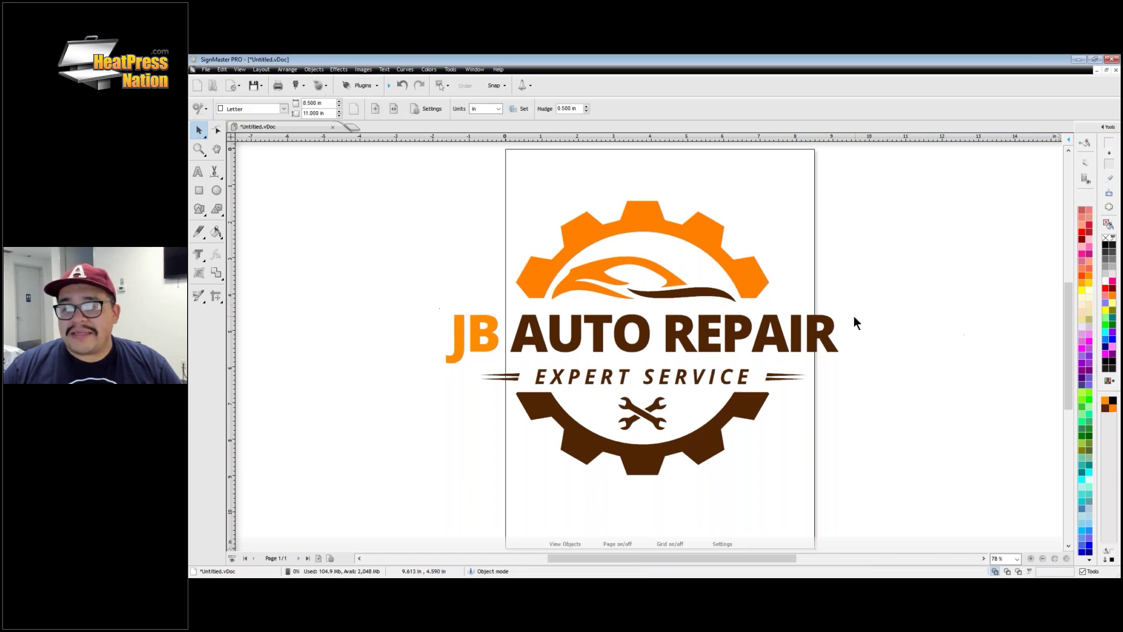
# Step: Recolor the curved swoosh beneath the car black
pyautogui.click(693, 302)
pyautogui.click(1106, 246)
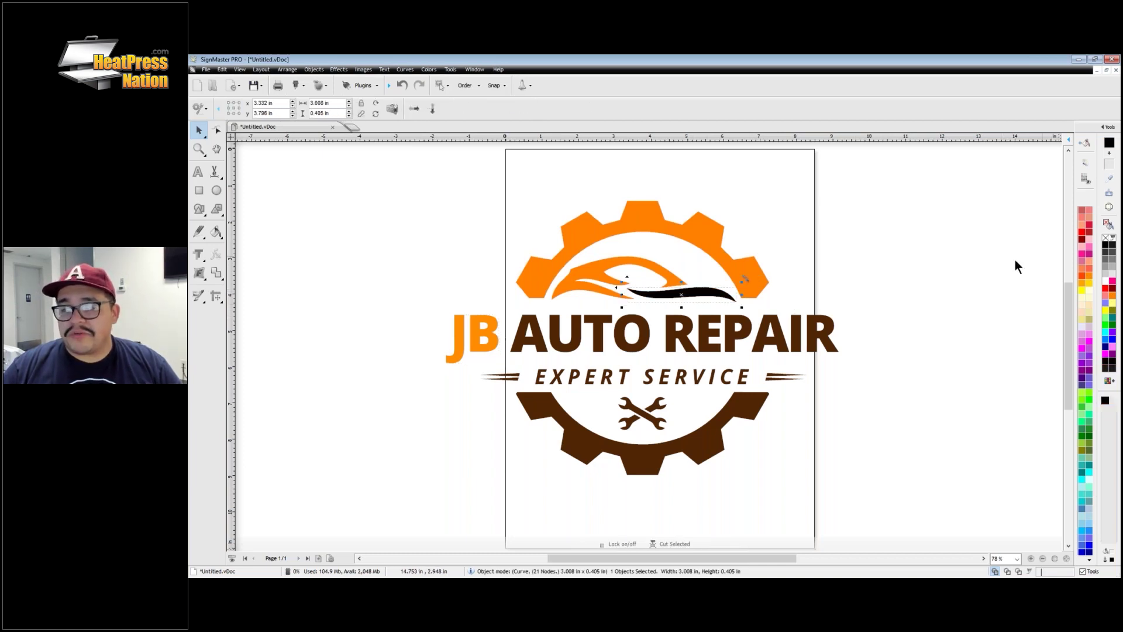
pyautogui.click(866, 302)
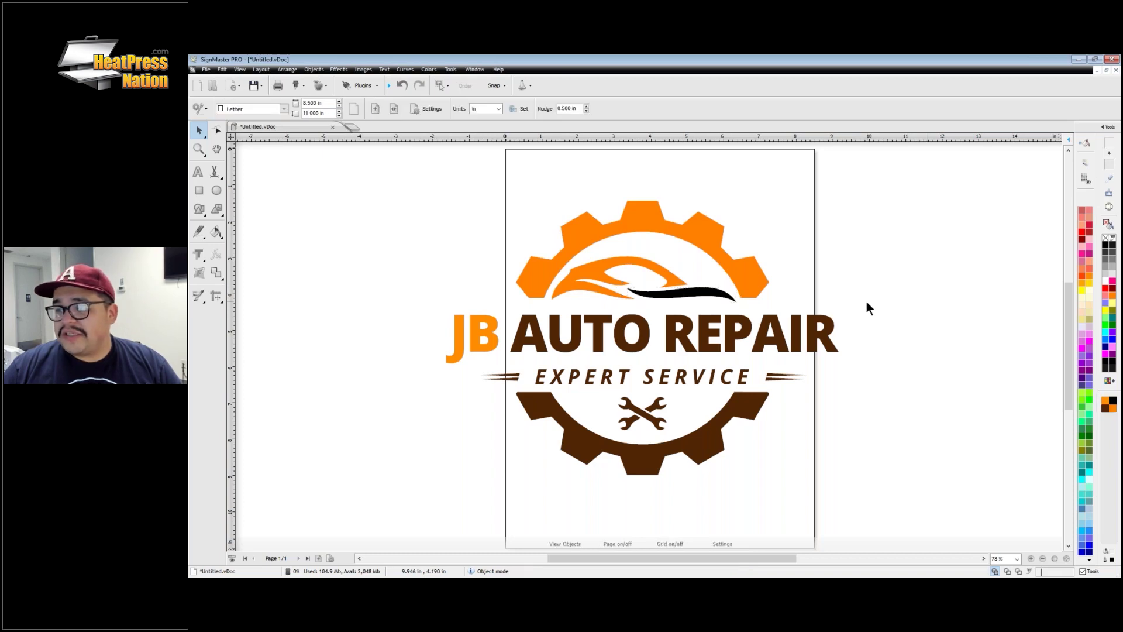
# Step: Recolor the AUTO REPAIR lettering black, along with the EXPERT SERVICE line, wrenches and lower gear half
pyautogui.click(778, 351)
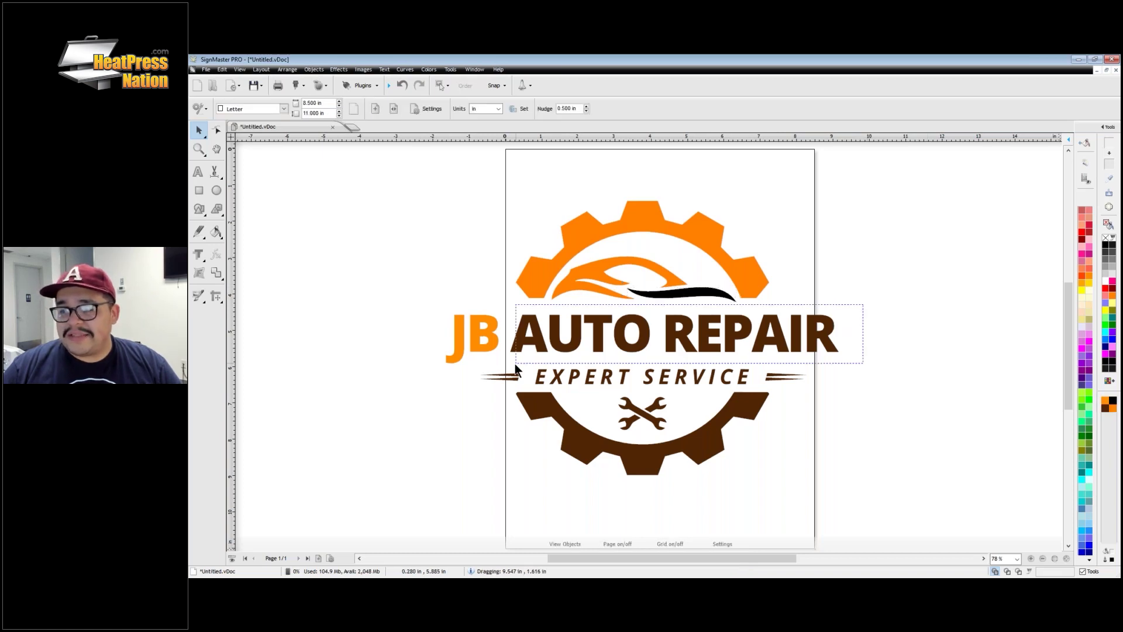
pyautogui.click(1106, 246)
pyautogui.moveTo(851, 362); pyautogui.dragTo(440, 484)
pyautogui.click(1105, 246)
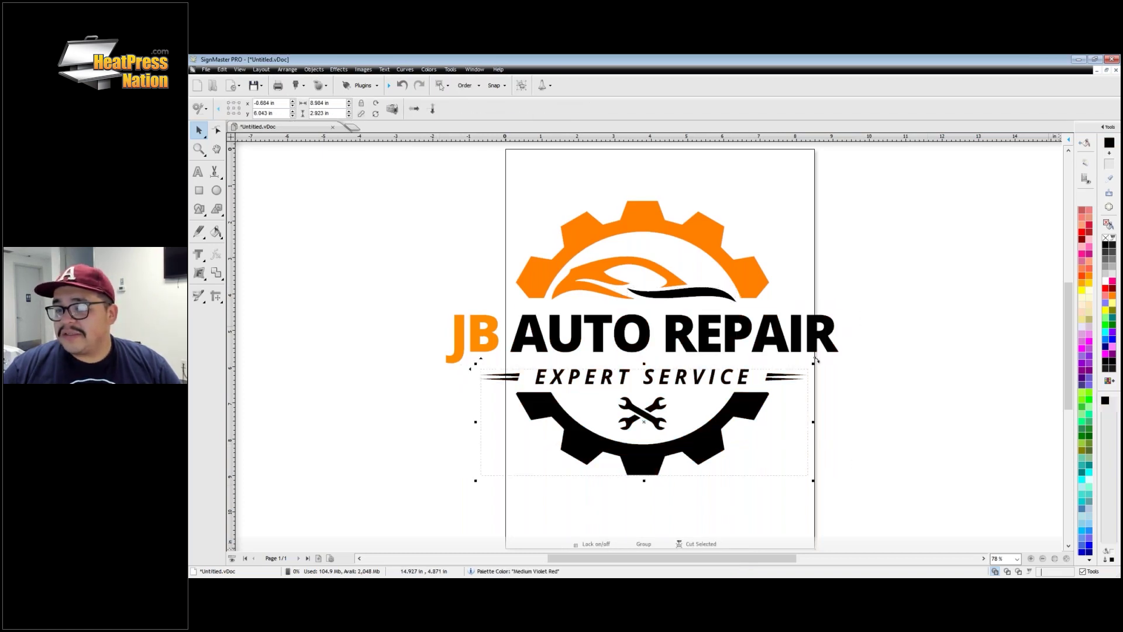
pyautogui.click(851, 405)
# Step: Recolor all pieces of the crossed wrenches with the palette color Orange
pyautogui.click(630, 426)
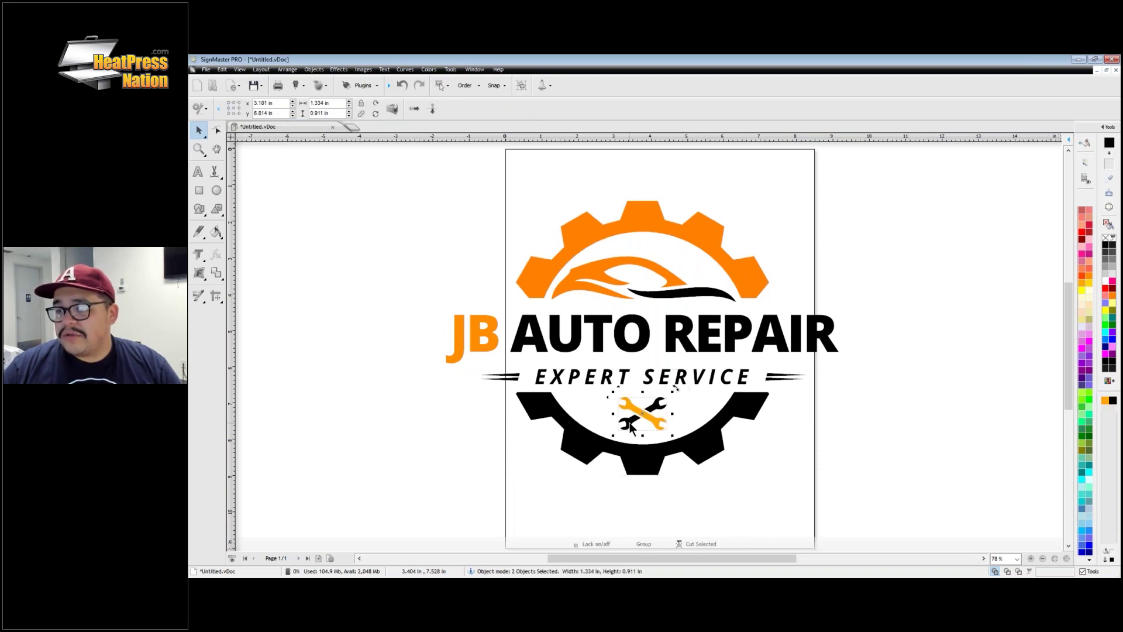
pyautogui.click(631, 425)
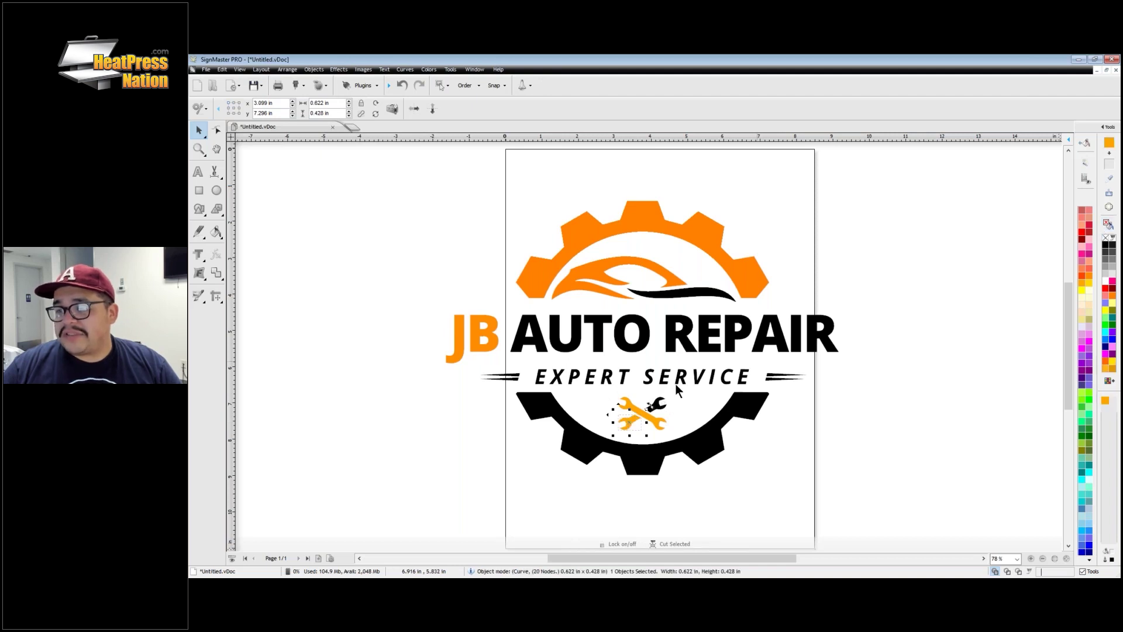
pyautogui.click(657, 405)
pyautogui.moveTo(657, 404); pyautogui.dragTo(658, 403)
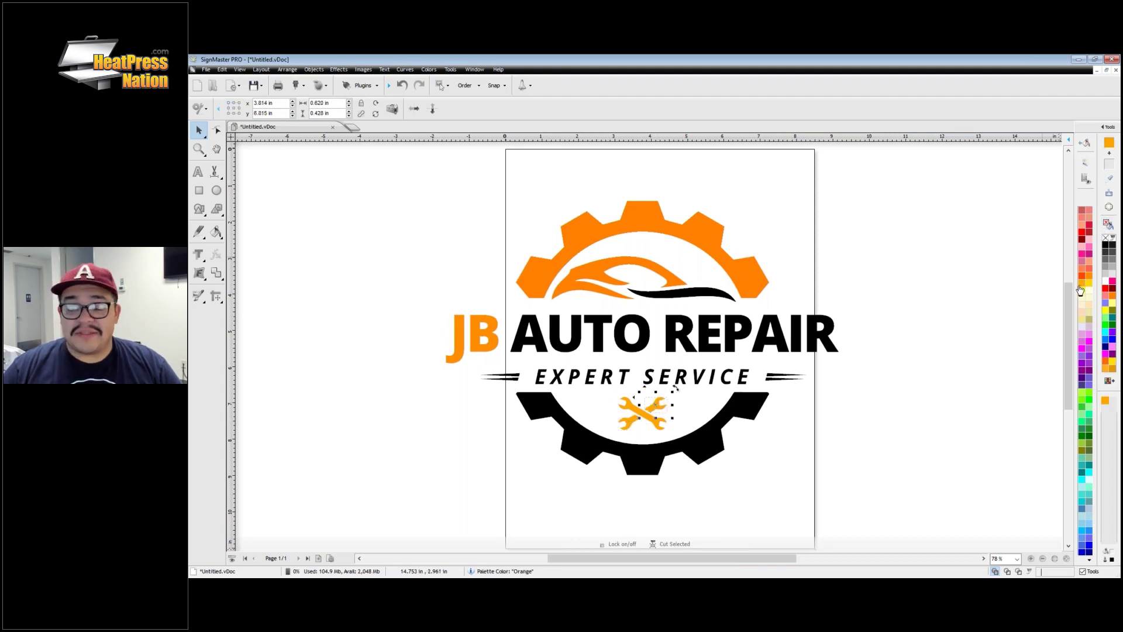
pyautogui.click(964, 302)
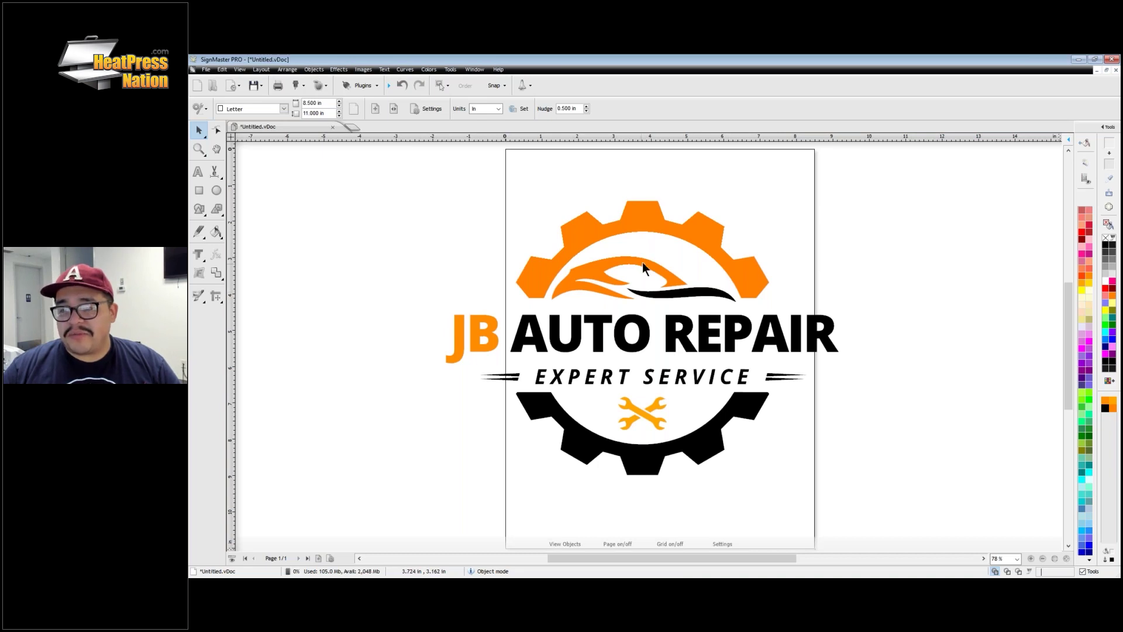
# Step: Recolor the swoosh beneath the car and the word REPAIR red
pyautogui.scroll(5, 642, 262)
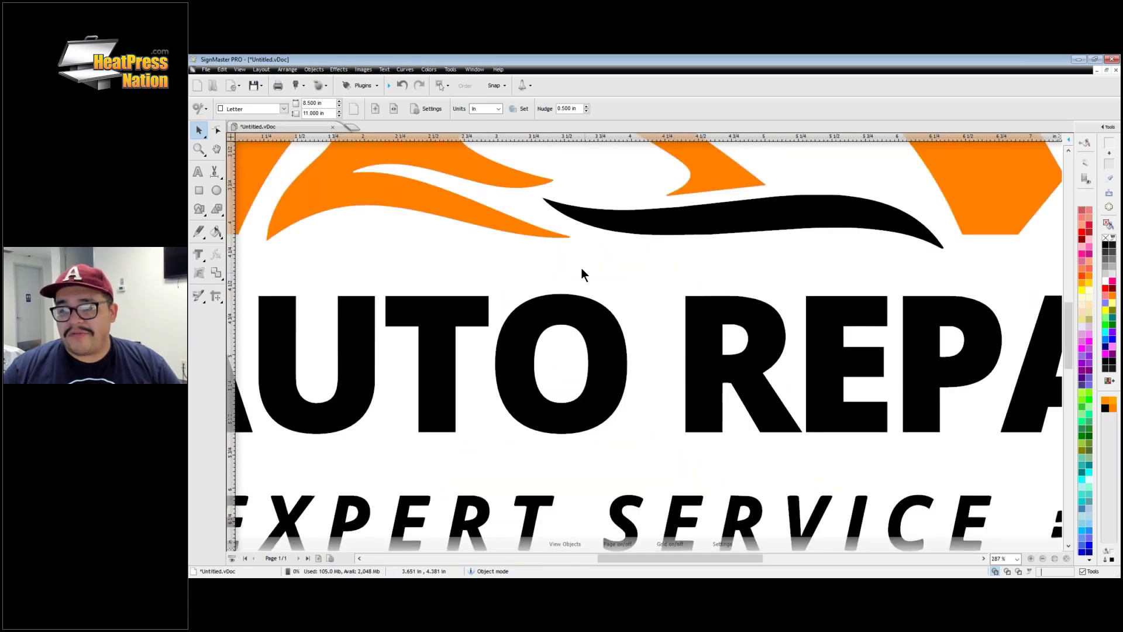
pyautogui.scroll(3, 590, 268)
pyautogui.scroll(-1, 714, 298)
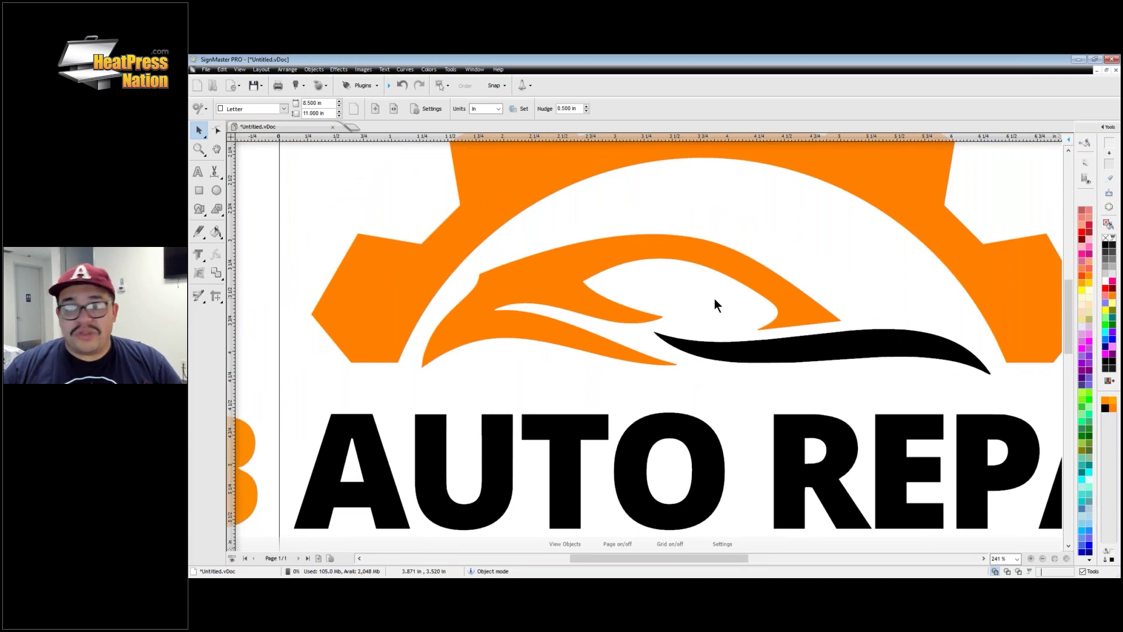
pyautogui.scroll(-5, 715, 299)
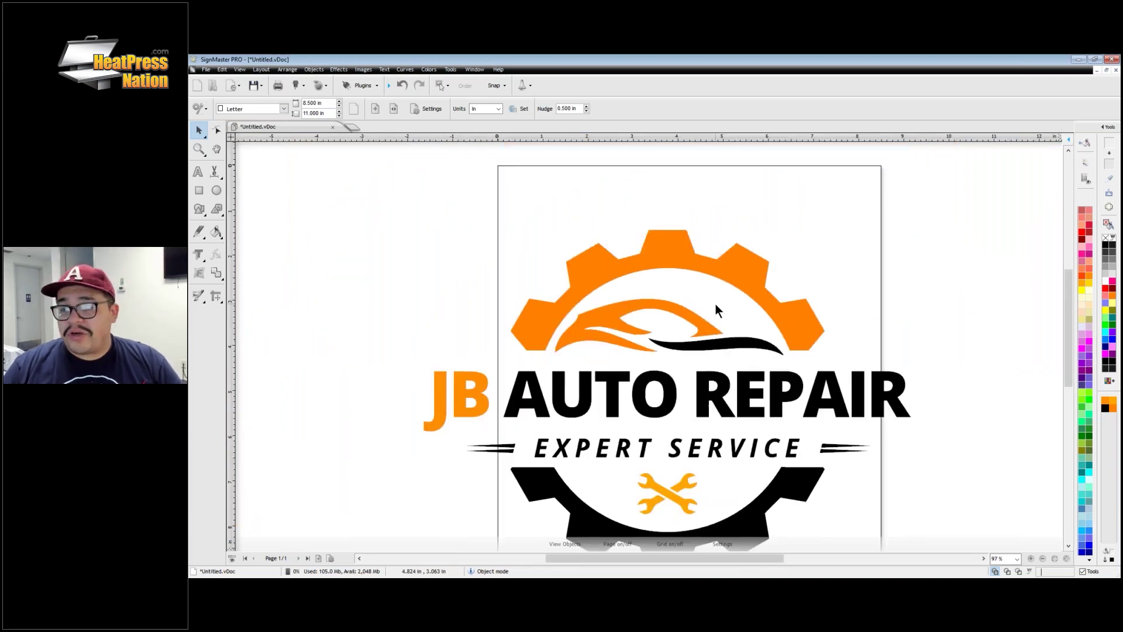
pyautogui.scroll(-2, 714, 303)
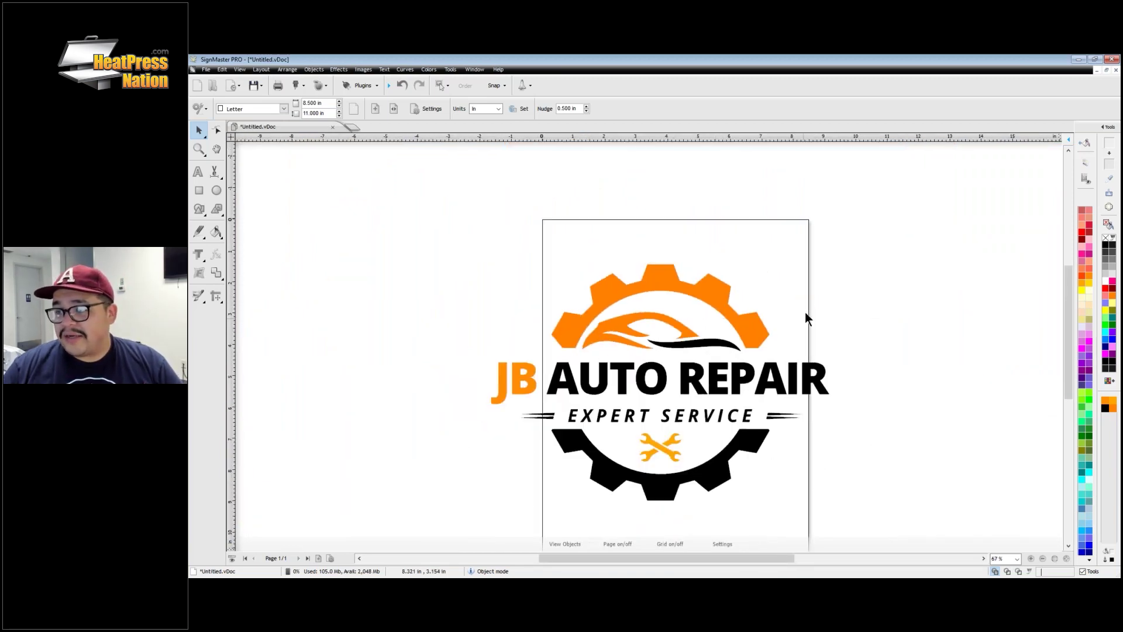
pyautogui.click(814, 338)
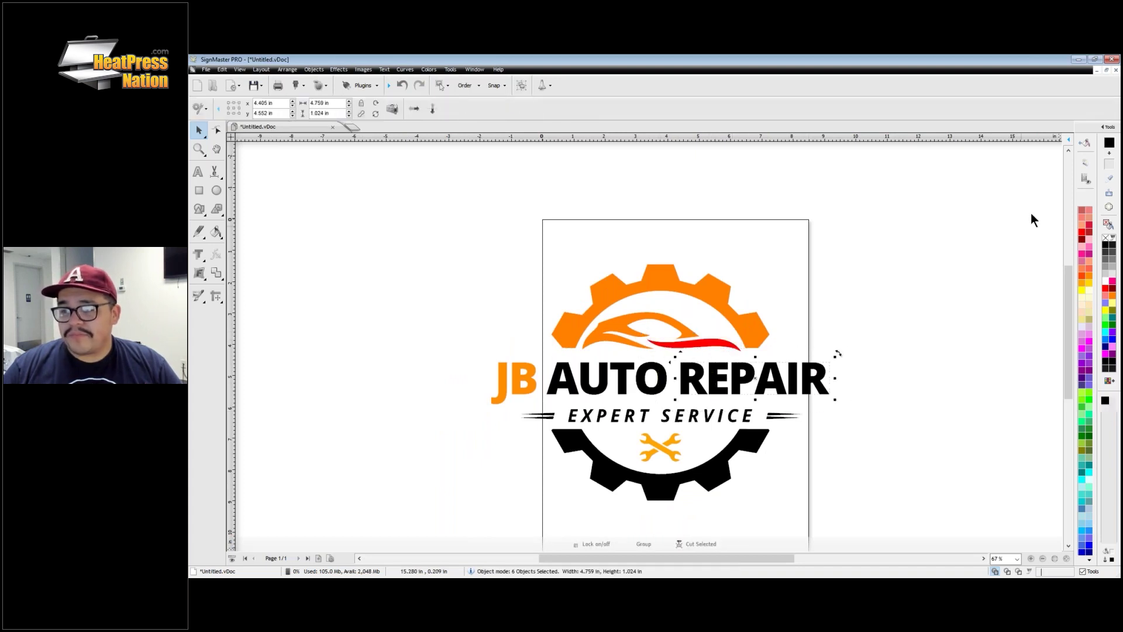
pyautogui.click(1090, 232)
pyautogui.click(938, 283)
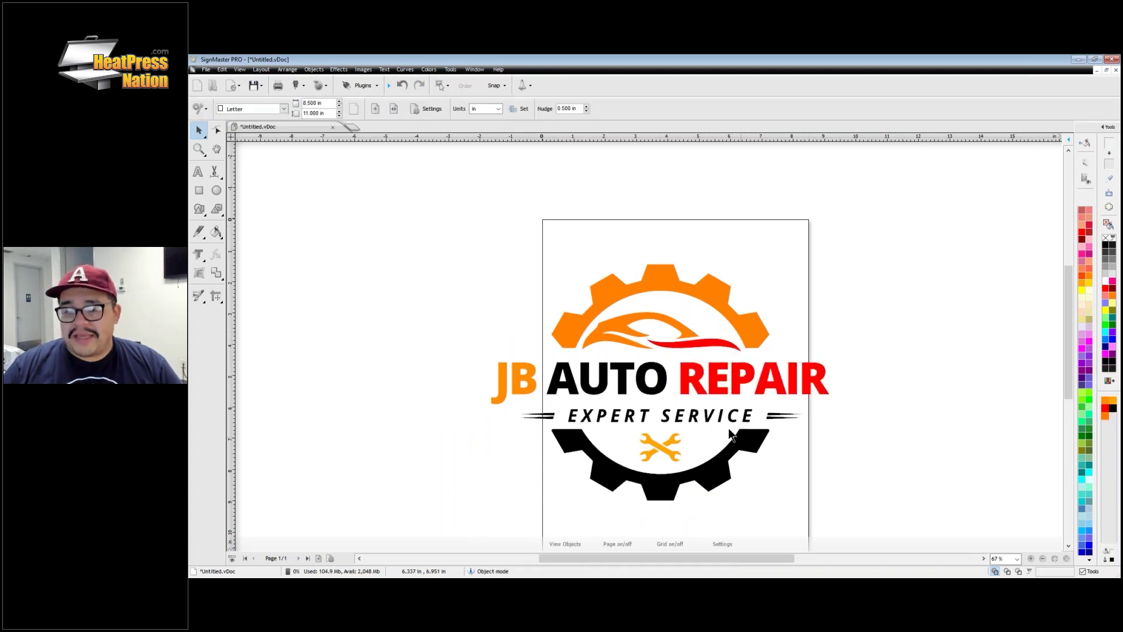
# Step: Recolor the four accent lines on both sides of EXPERT SERVICE red
pyautogui.click(559, 414)
pyautogui.keyDown('shift'); pyautogui.click(784, 415); pyautogui.keyUp('shift')
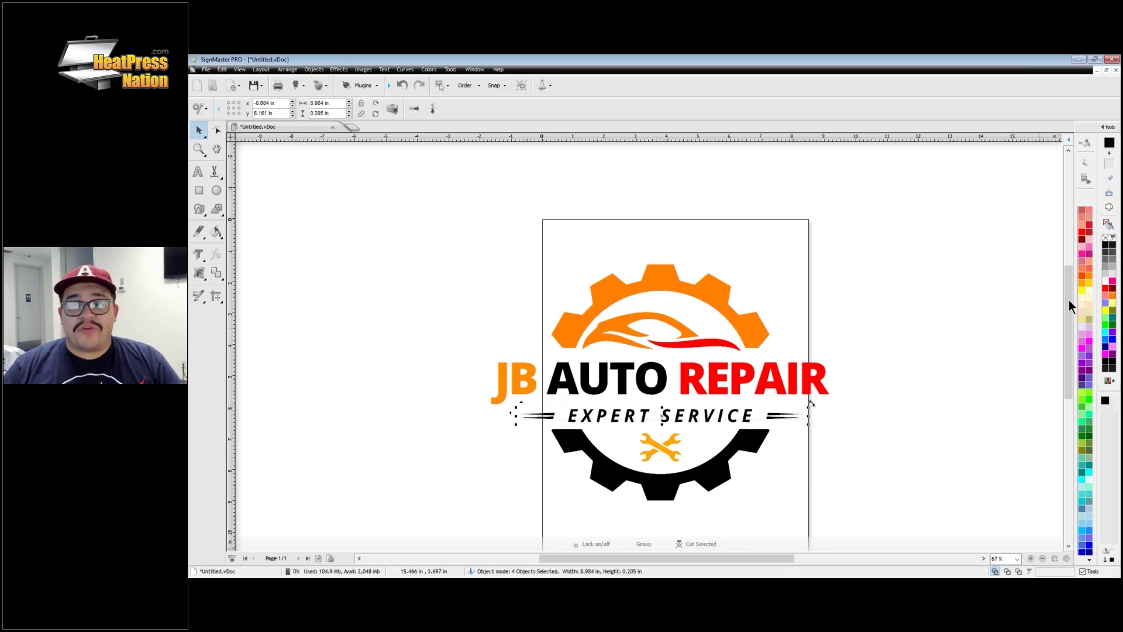
pyautogui.click(1089, 232)
pyautogui.click(625, 413)
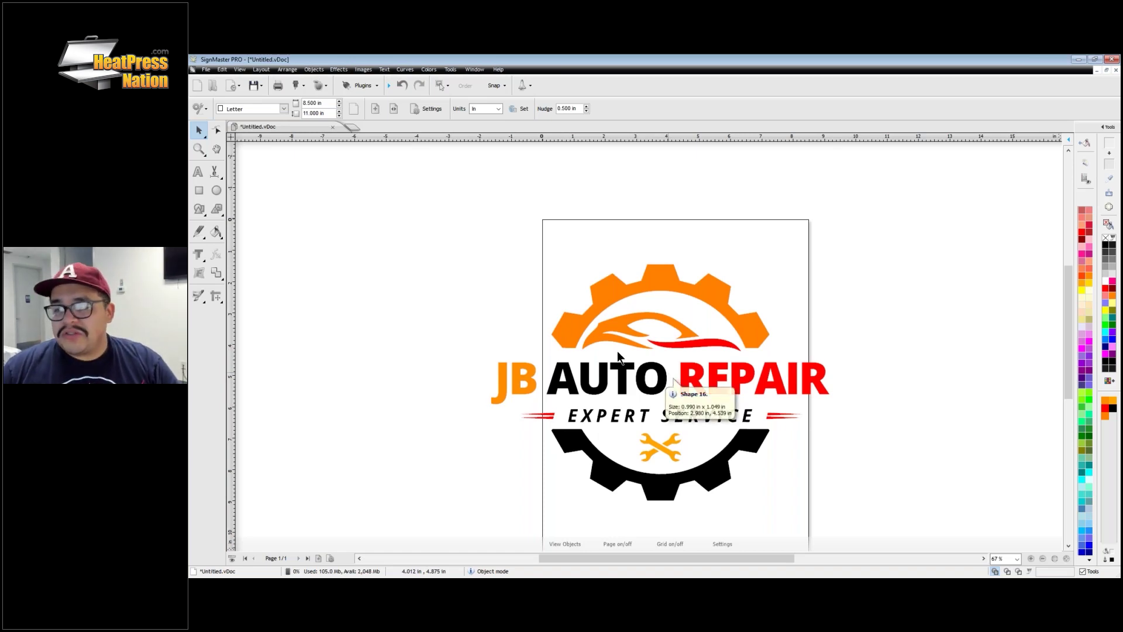
# Step: Examine the file formats offered for exporting the whole logo, and leave the export without saving a file
pyautogui.moveTo(968, 255); pyautogui.dragTo(390, 506)
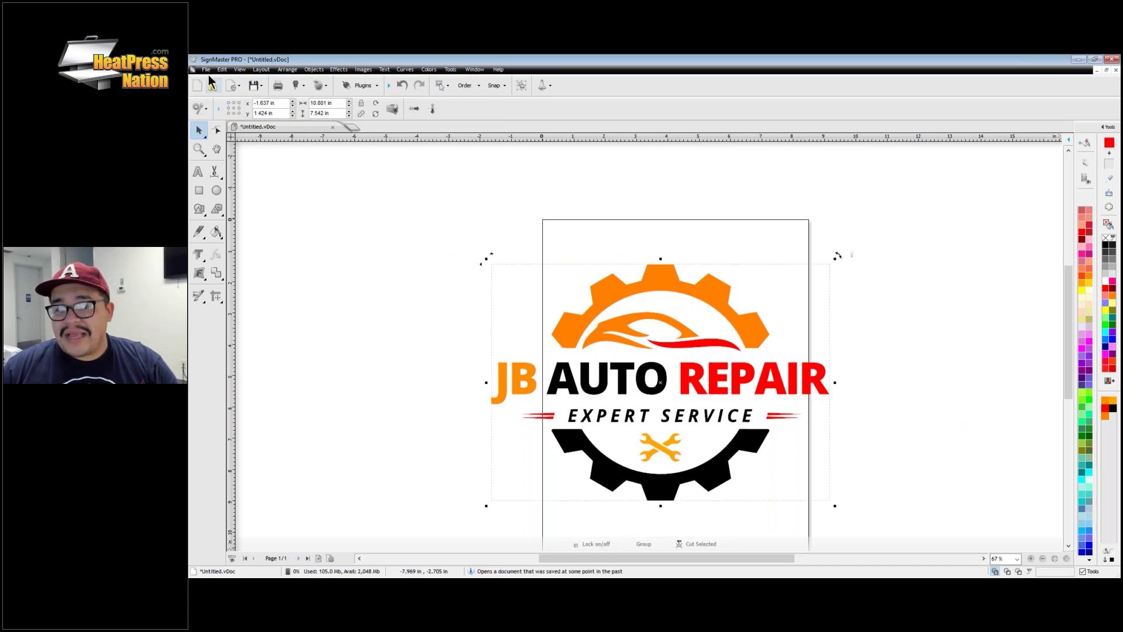
pyautogui.click(206, 69)
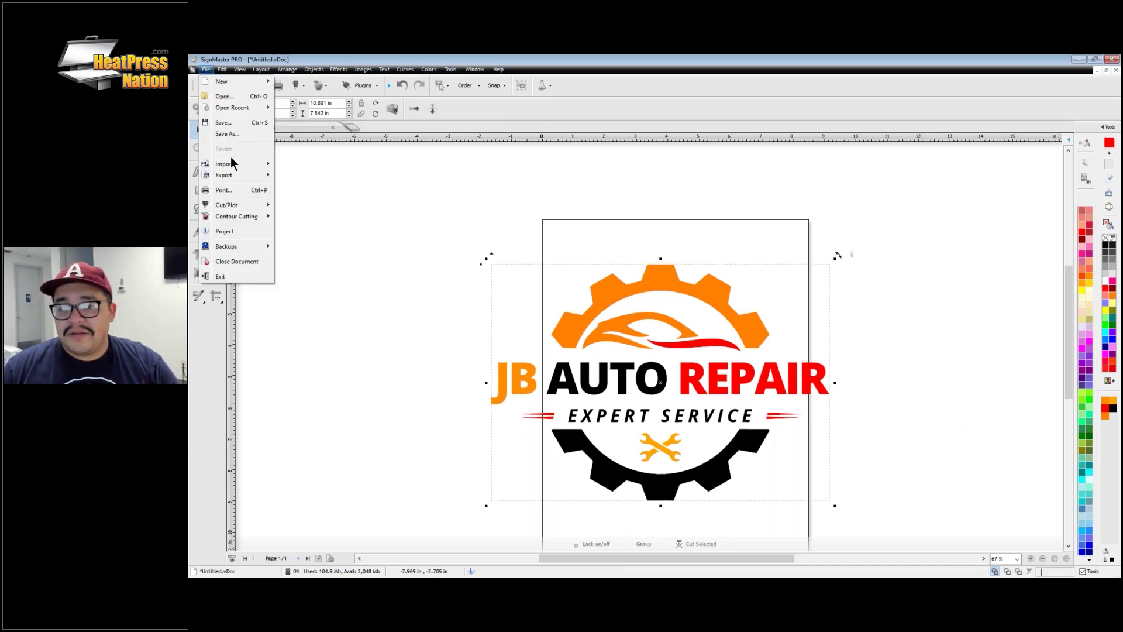
pyautogui.click(291, 175)
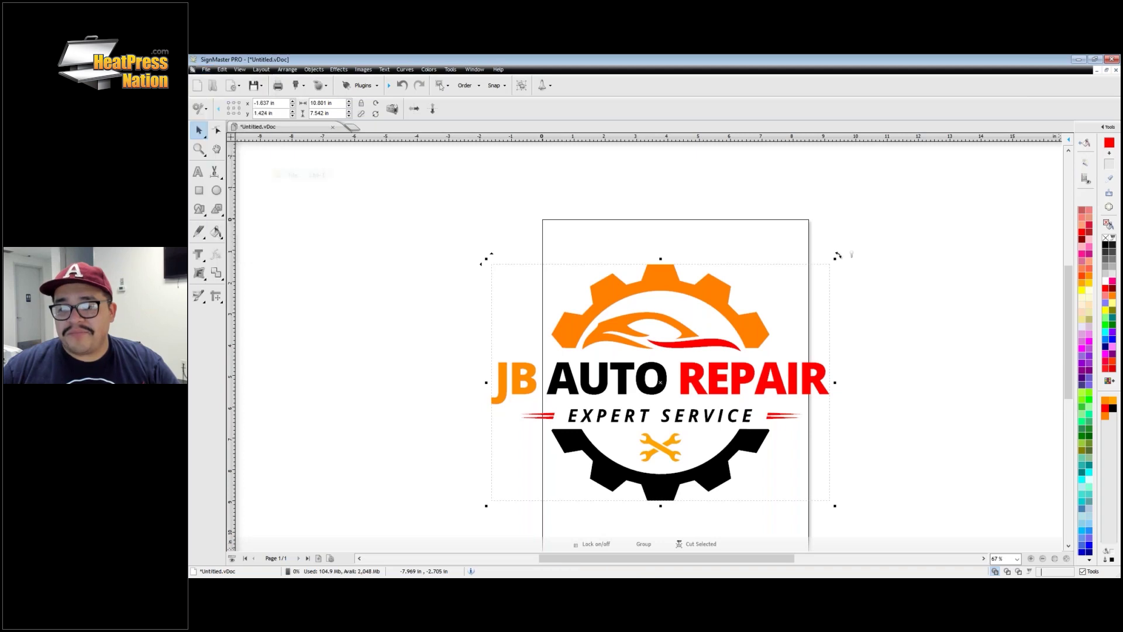
pyautogui.click(538, 417)
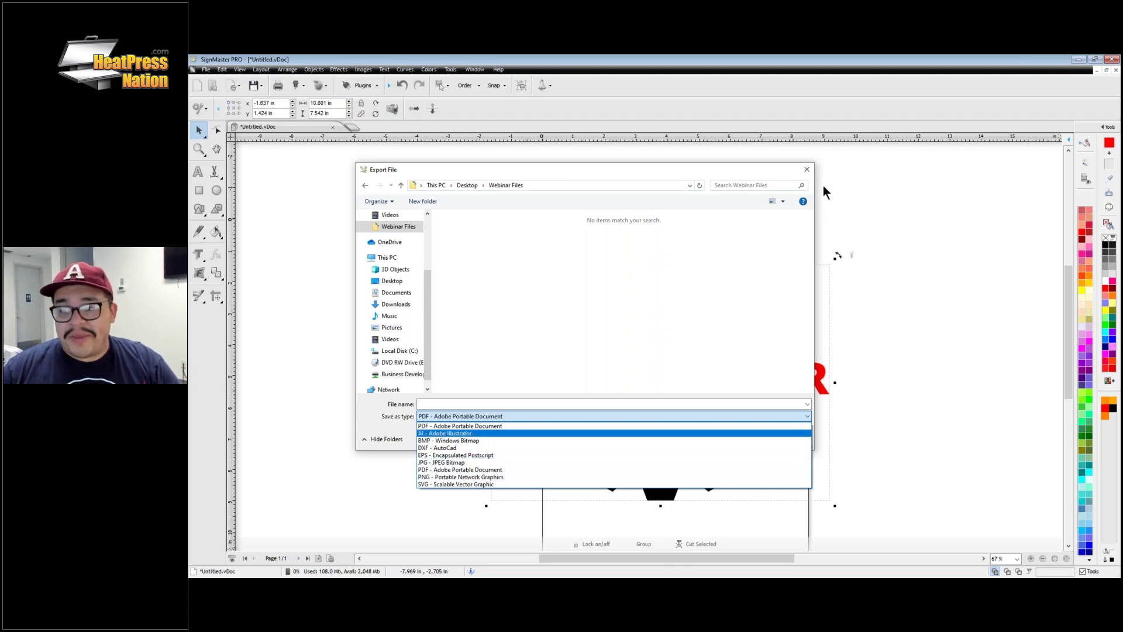
pyautogui.click(806, 171)
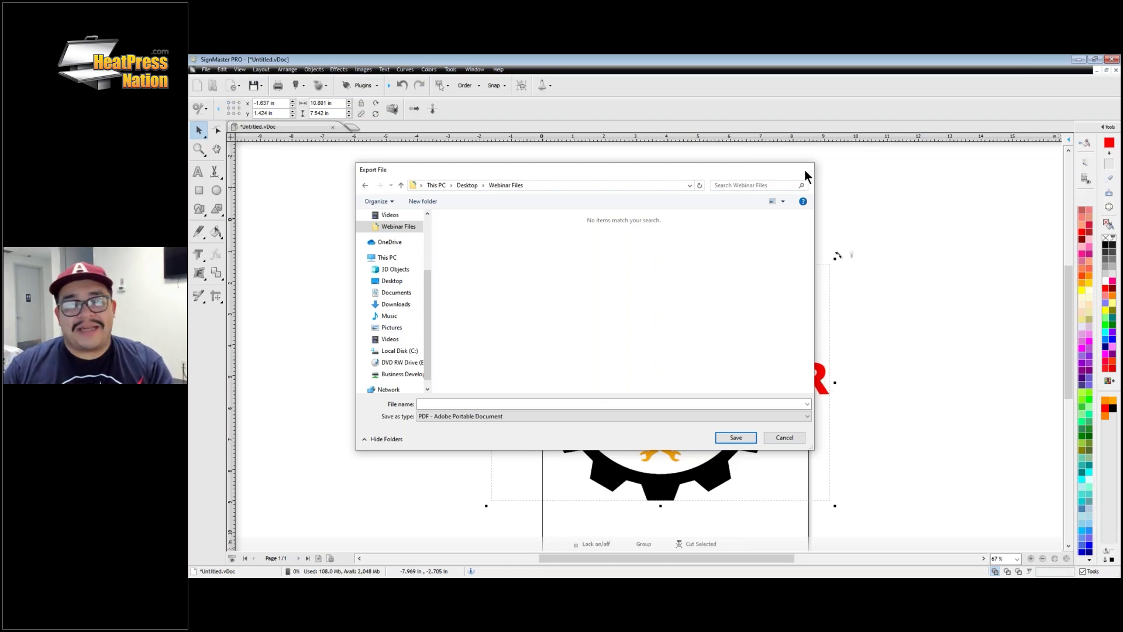
pyautogui.click(805, 170)
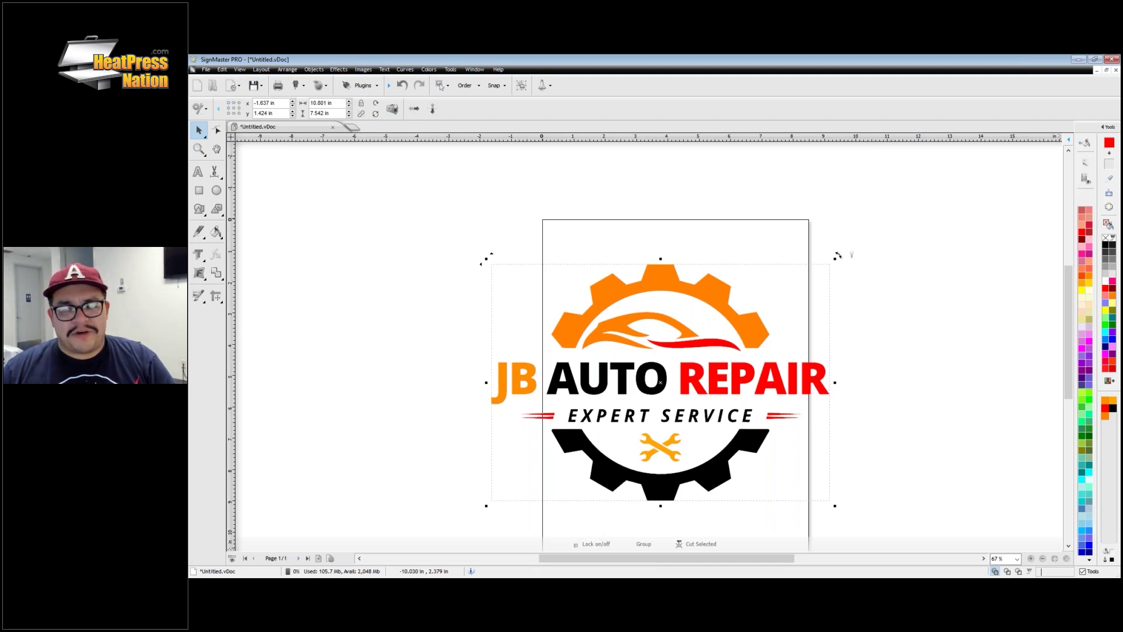
pyautogui.press('Escape')
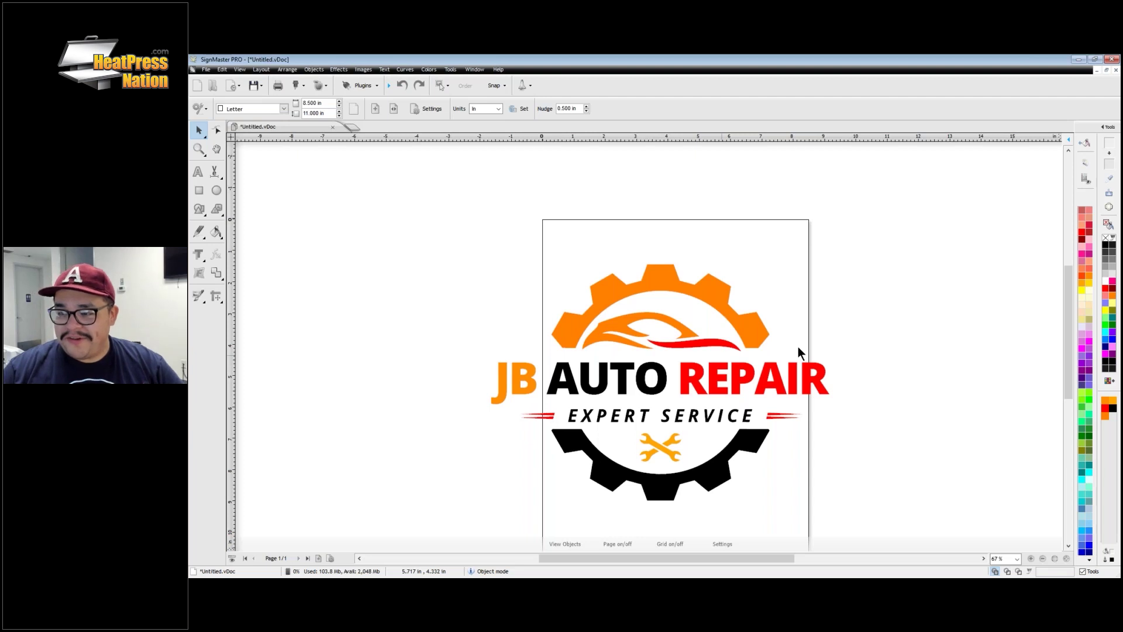
# Step: Recolor the entire JB Auto Repair logo black and deselect it
pyautogui.moveTo(877, 233); pyautogui.dragTo(474, 507)
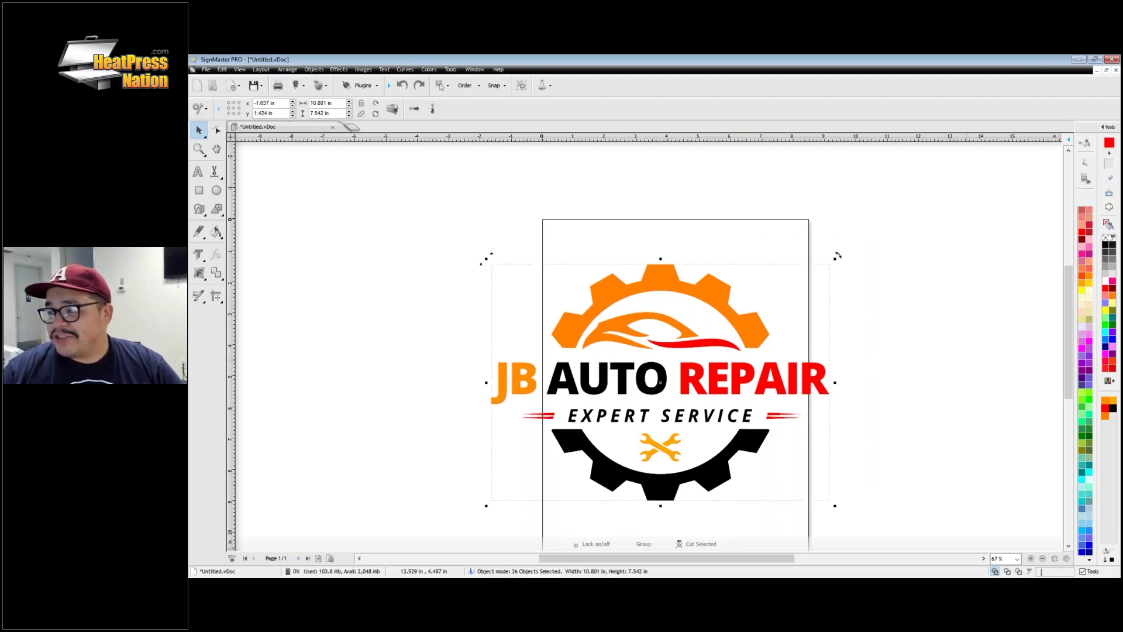
pyautogui.click(1107, 249)
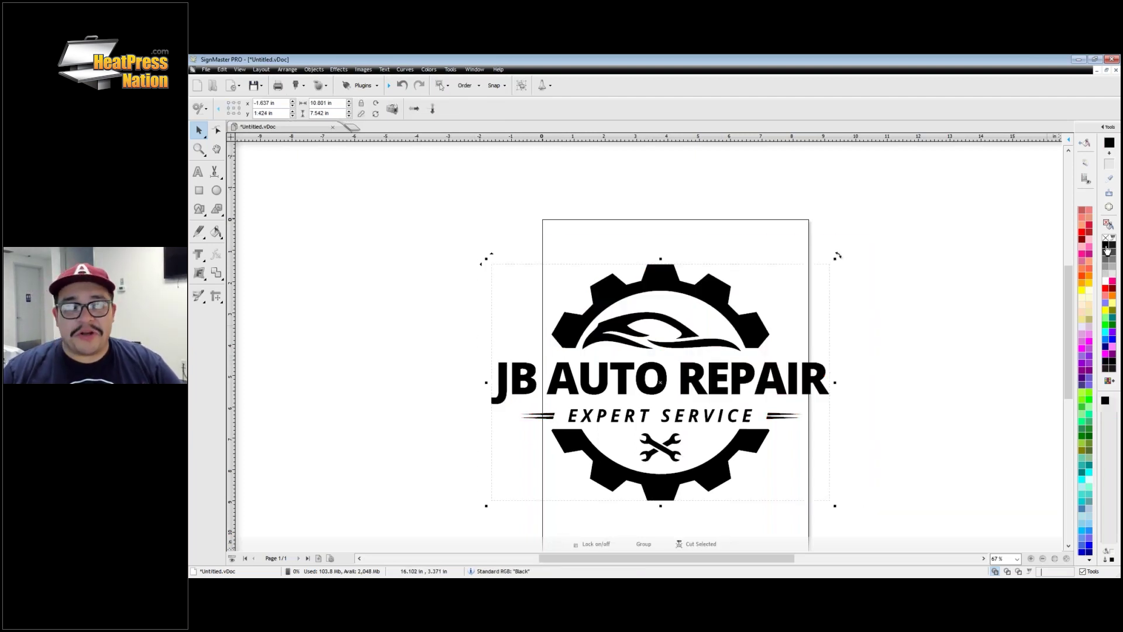
pyautogui.click(933, 265)
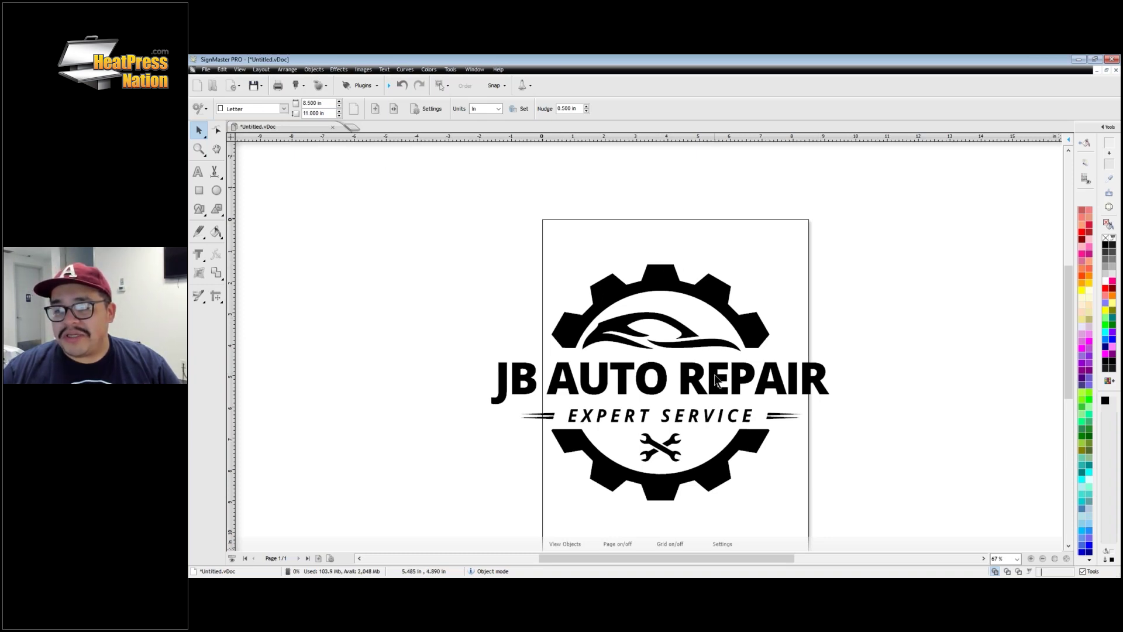
# Step: Examine the edges and corners of the upper gear tooth and the accent lines beside EXPERT SERVICE up close
pyautogui.scroll(1, 715, 378)
pyautogui.scroll(1, 714, 373)
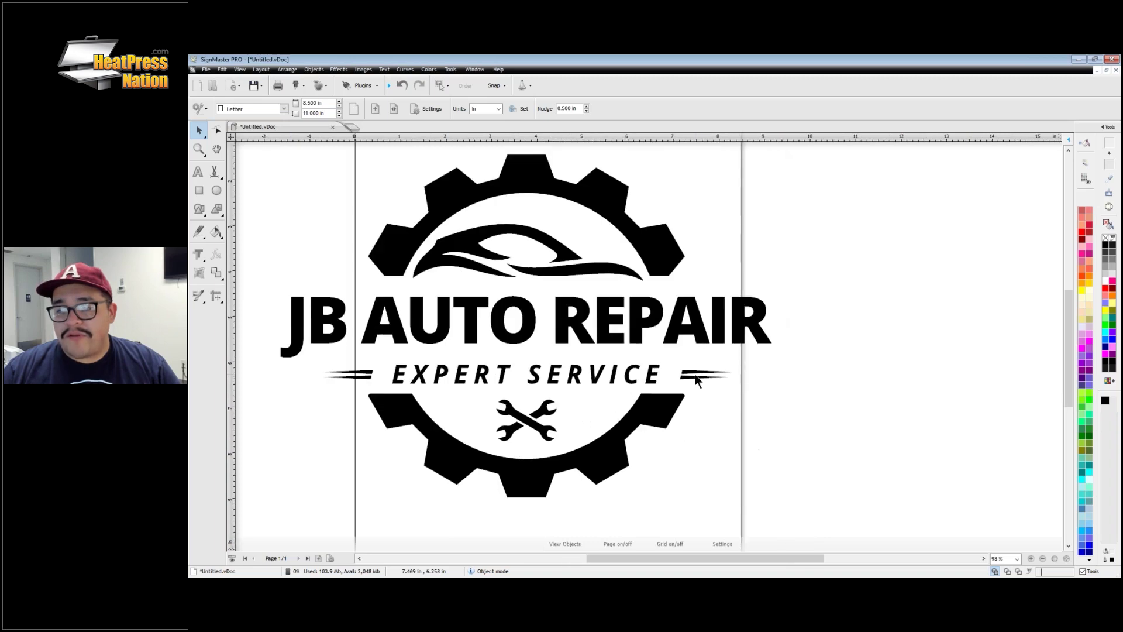
pyautogui.scroll(1, 495, 223)
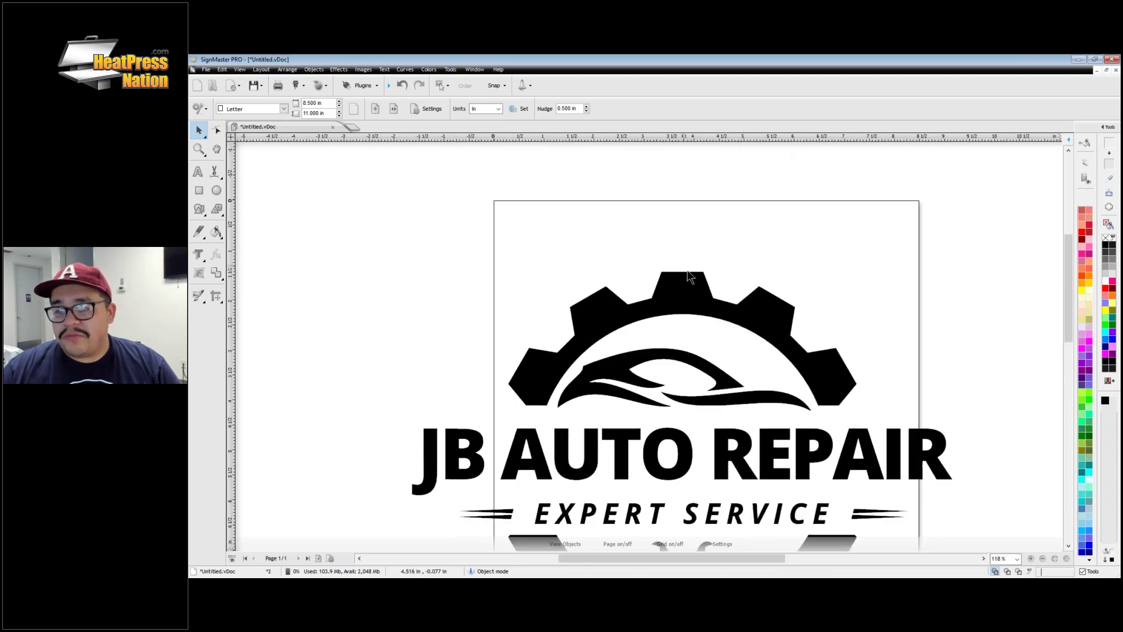
pyautogui.scroll(5, 662, 371)
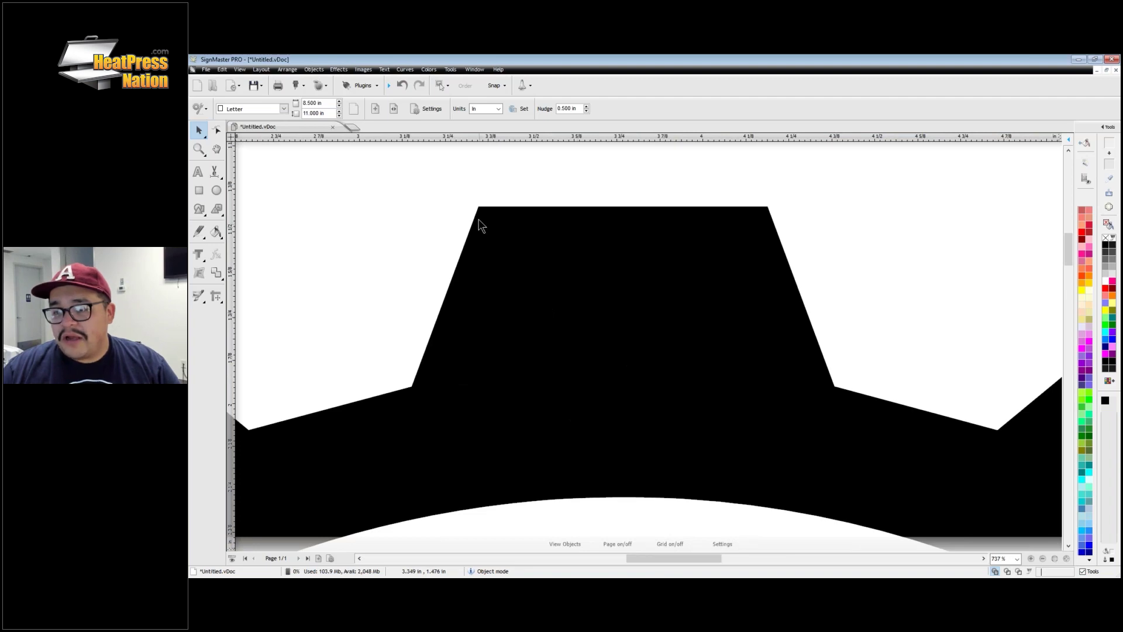
pyautogui.scroll(-1, 769, 213)
pyautogui.scroll(-3, 616, 398)
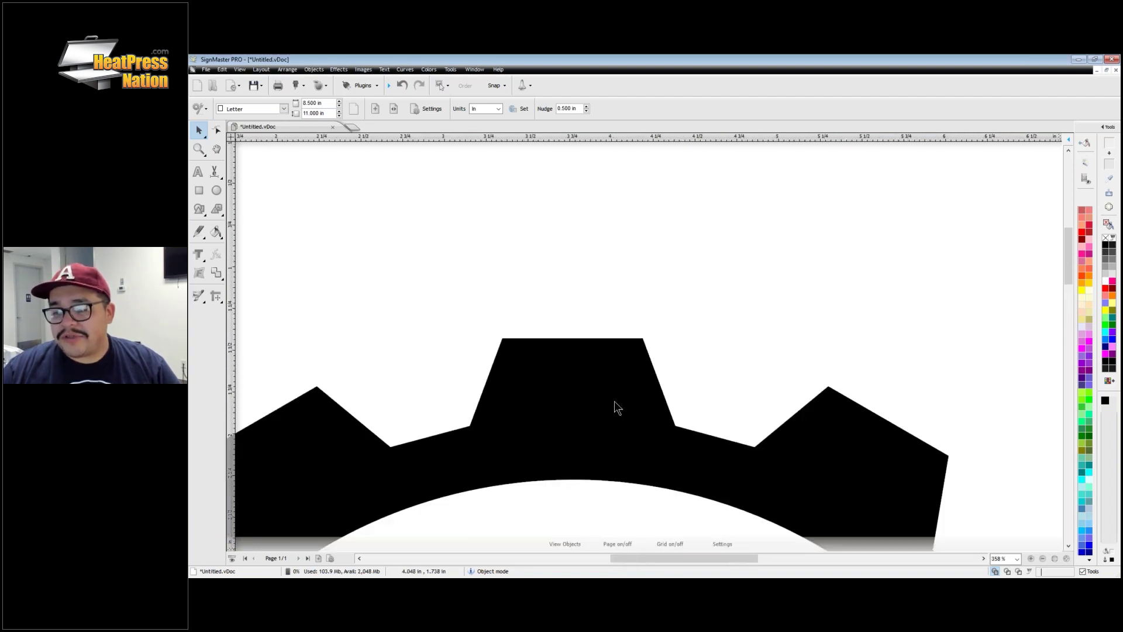
pyautogui.scroll(-4, 614, 401)
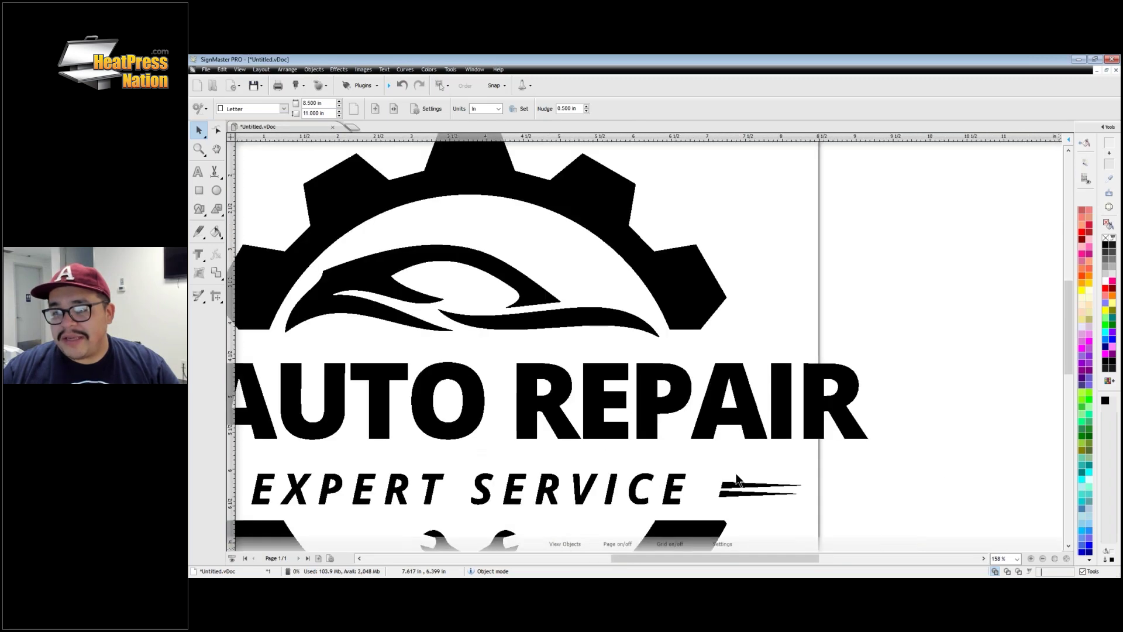
pyautogui.scroll(5, 746, 453)
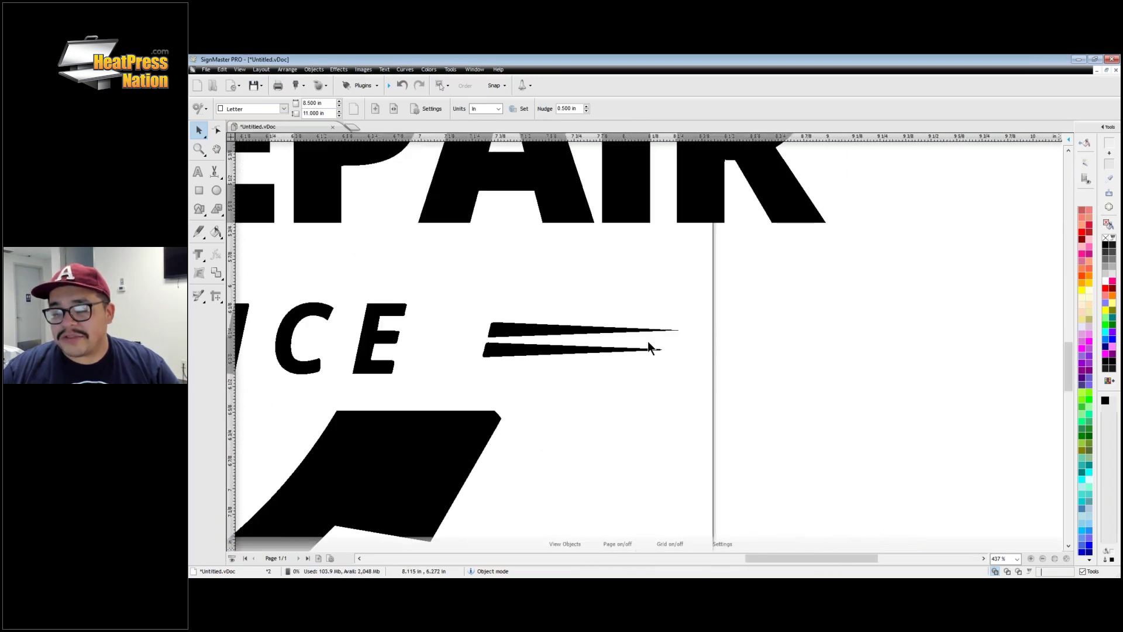
pyautogui.scroll(3, 649, 349)
pyautogui.scroll(-5, 612, 344)
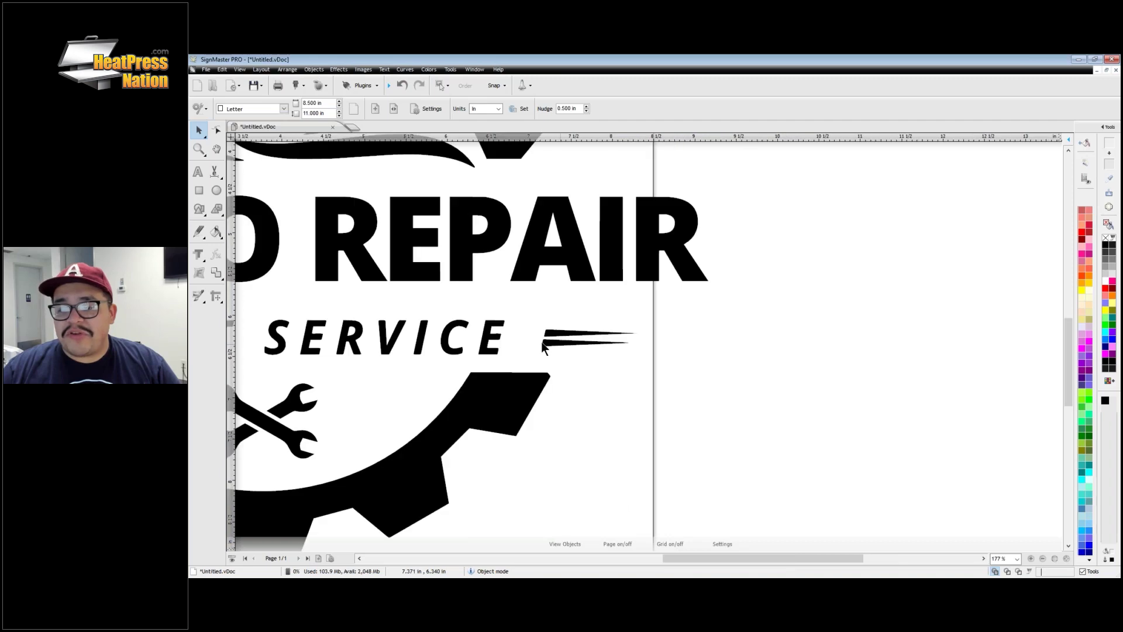
pyautogui.scroll(-3, 541, 341)
pyautogui.moveTo(727, 558); pyautogui.dragTo(669, 557)
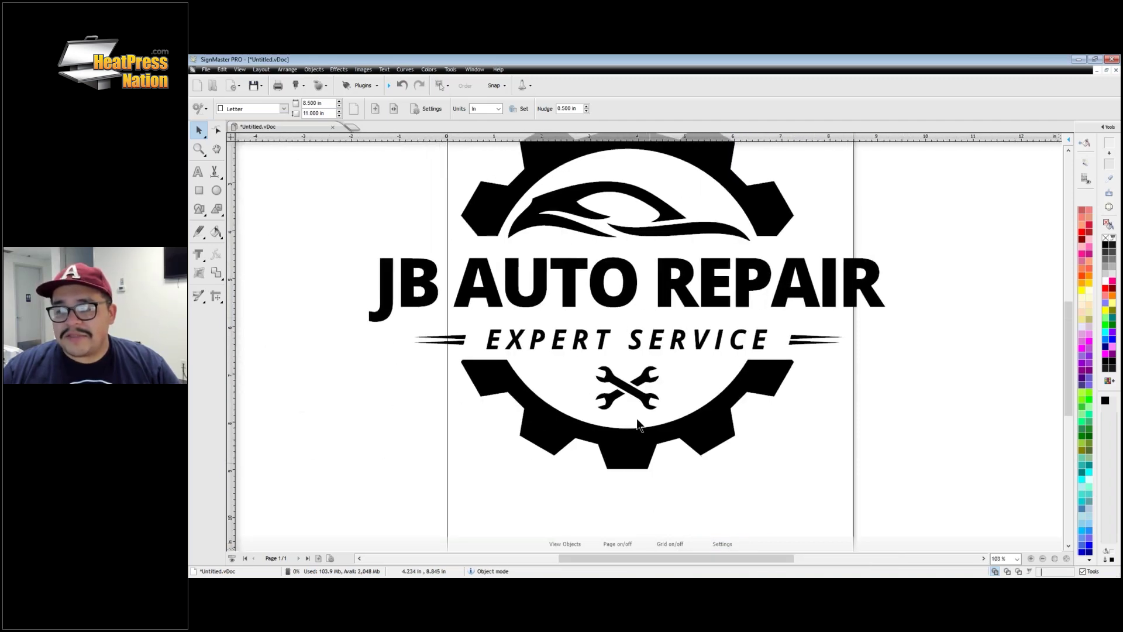
# Step: Fit the crossed wrenches in the view and open their outline for node editing
pyautogui.click(628, 392)
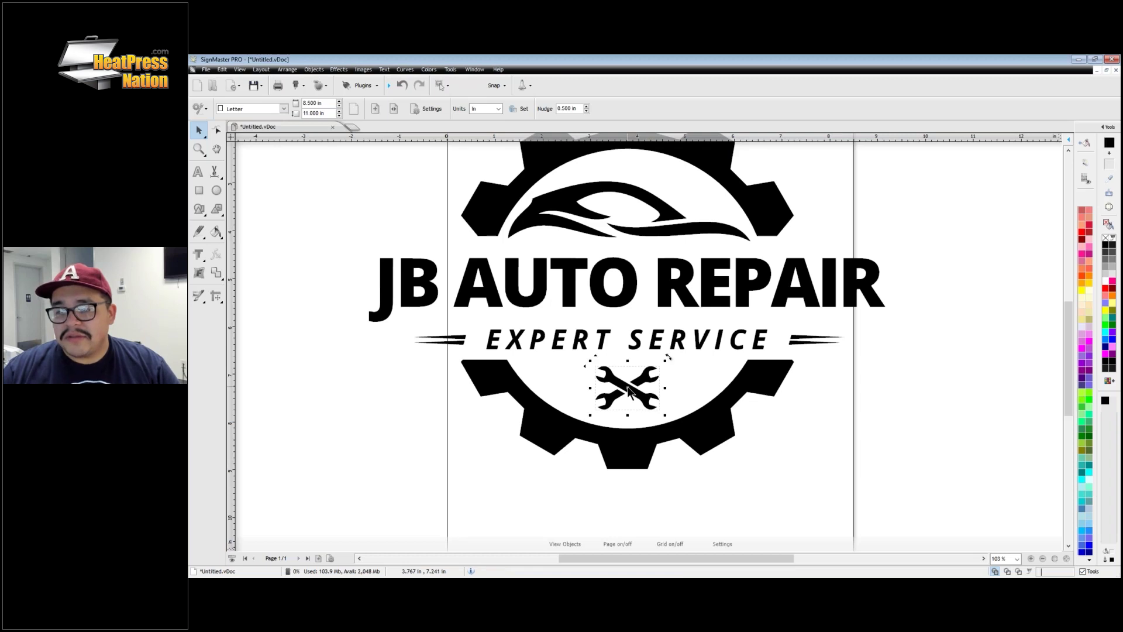
pyautogui.hotkey('shift', 'F2')
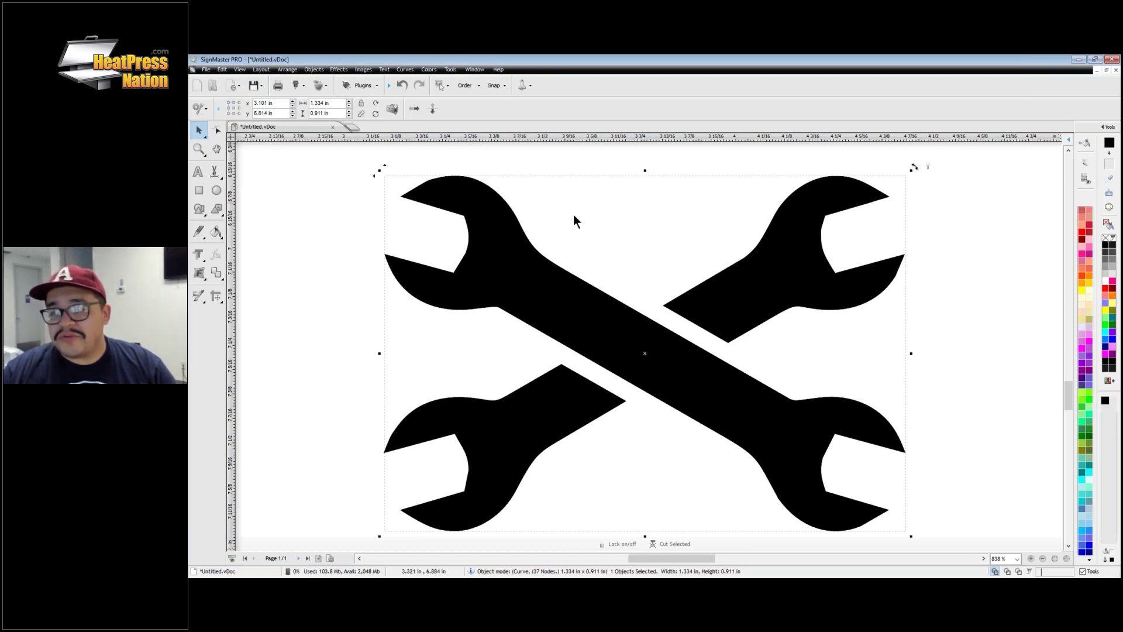
pyautogui.click(634, 218)
pyautogui.doubleClick(543, 275)
# Step: Try distorting the long diagonal wrench by moving nodes on its jaws and handle, and undo the changes
pyautogui.moveTo(454, 272); pyautogui.dragTo(410, 264)
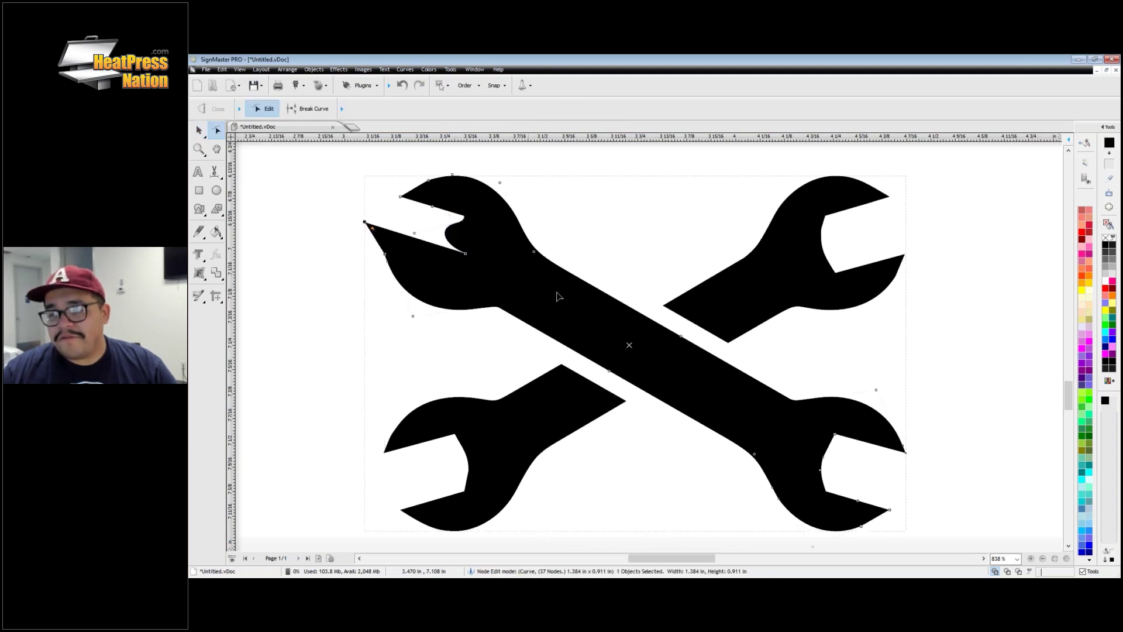
pyautogui.moveTo(609, 370); pyautogui.dragTo(471, 342)
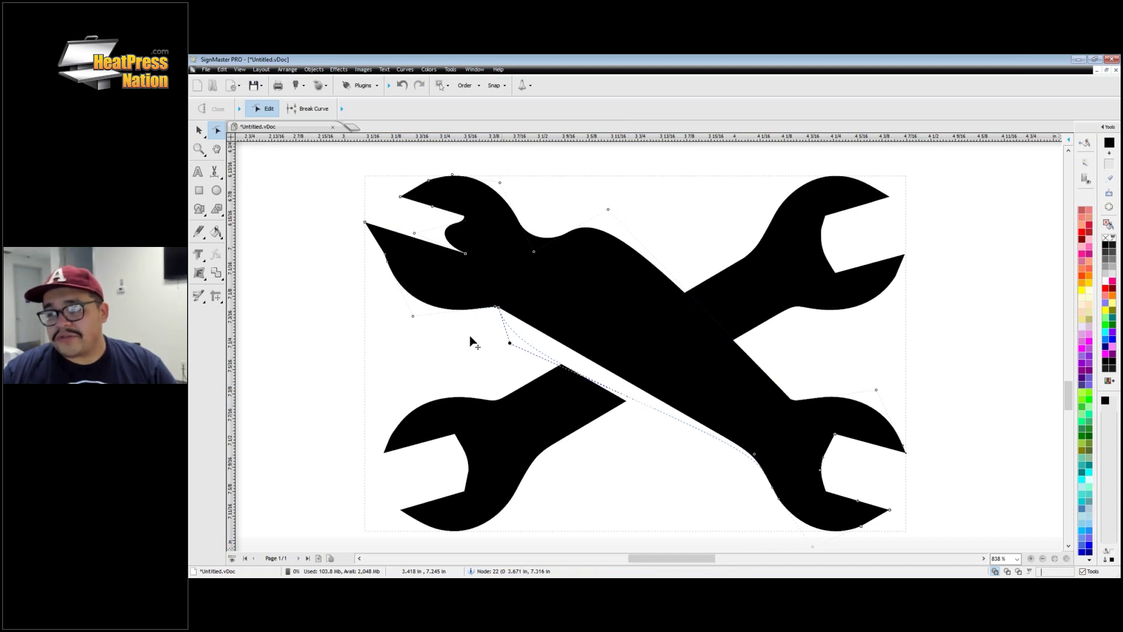
pyautogui.moveTo(471, 343); pyautogui.dragTo(443, 345)
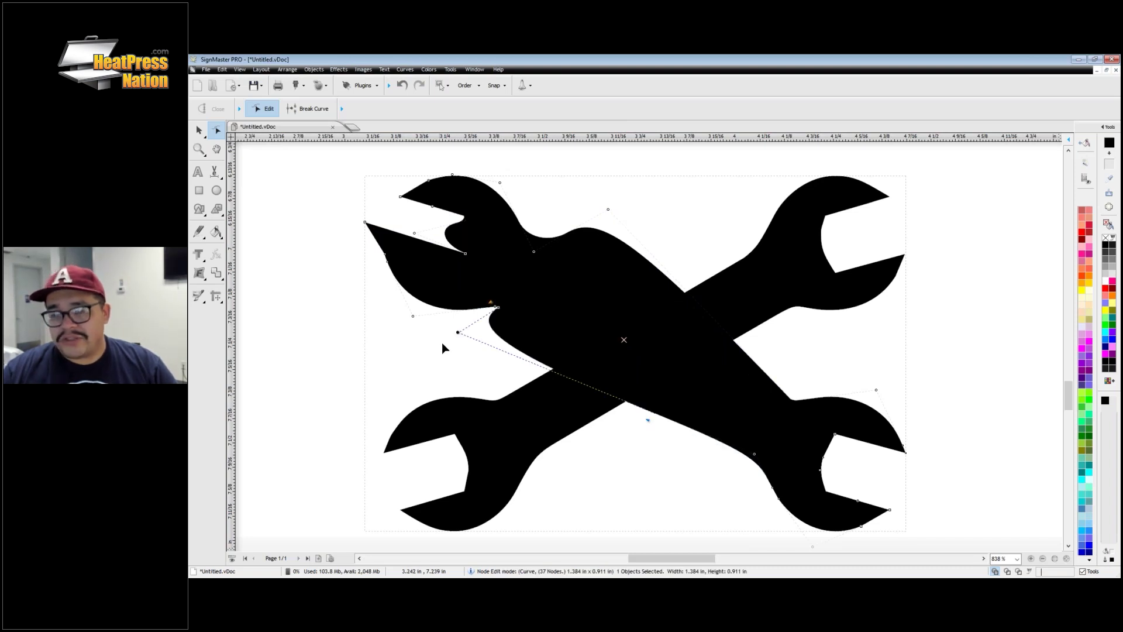
pyautogui.moveTo(866, 438); pyautogui.dragTo(976, 419)
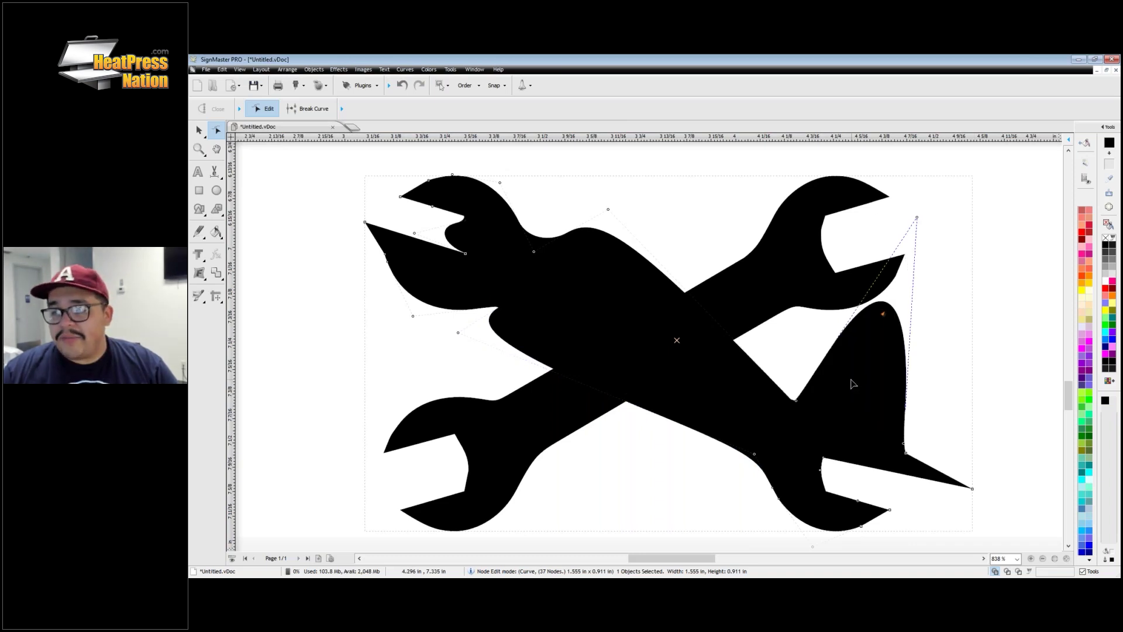
pyautogui.hotkey('ctrl', 'z')
pyautogui.hotkey('ctrl', 'z')
pyautogui.hotkey('ctrl', 'z')
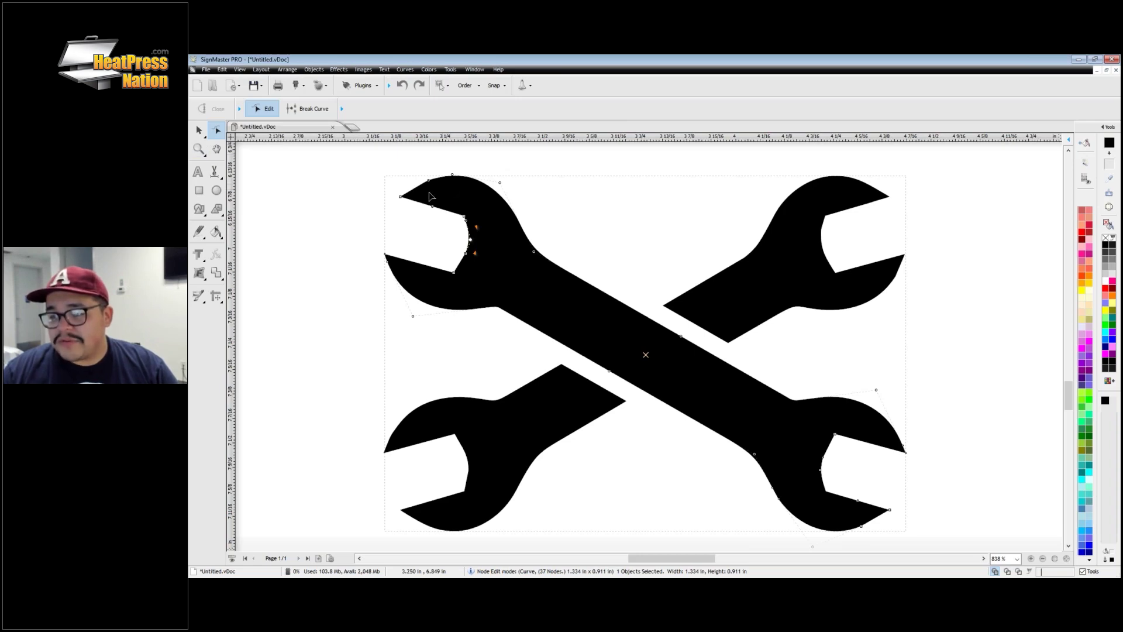
# Step: Move the upper inner corner of the lower-right wrench jaw up and to the left, trying it rounded before making it sharp again
pyautogui.scroll(1, 918, 465)
pyautogui.scroll(1, 592, 361)
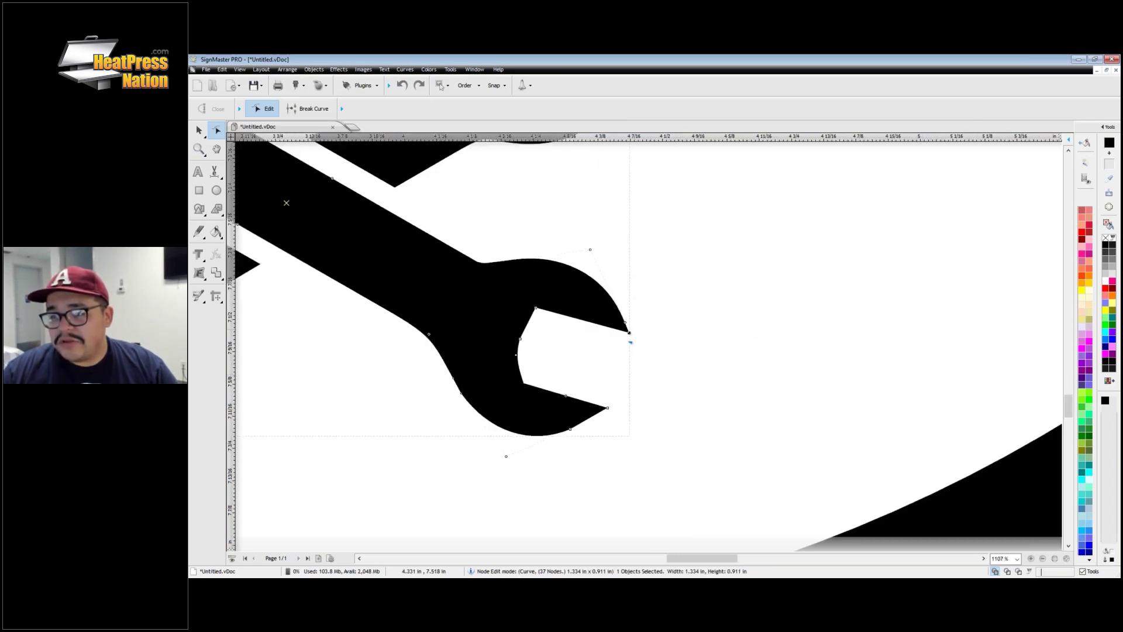
pyautogui.scroll(1, 630, 342)
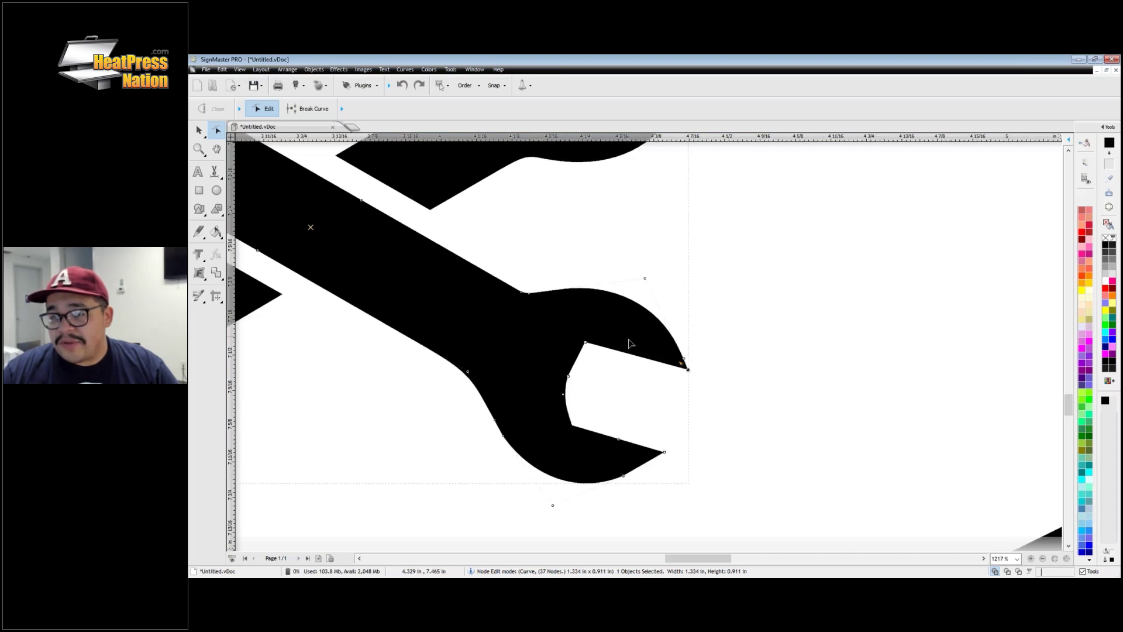
pyautogui.scroll(10, 631, 344)
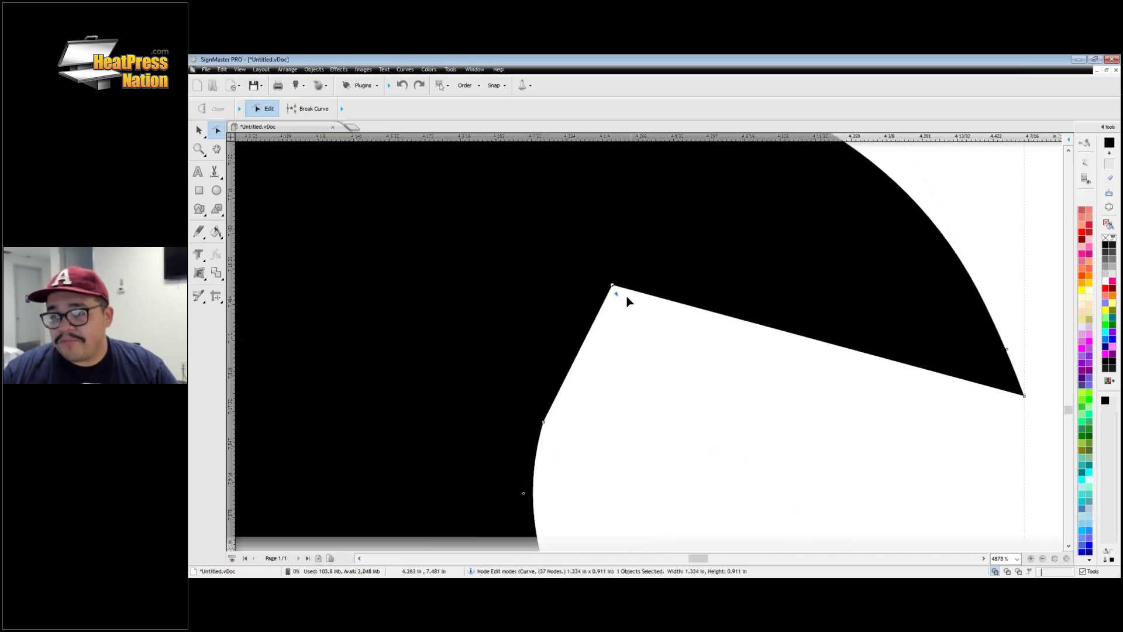
pyautogui.moveTo(616, 296); pyautogui.dragTo(743, 445)
pyautogui.click(614, 287)
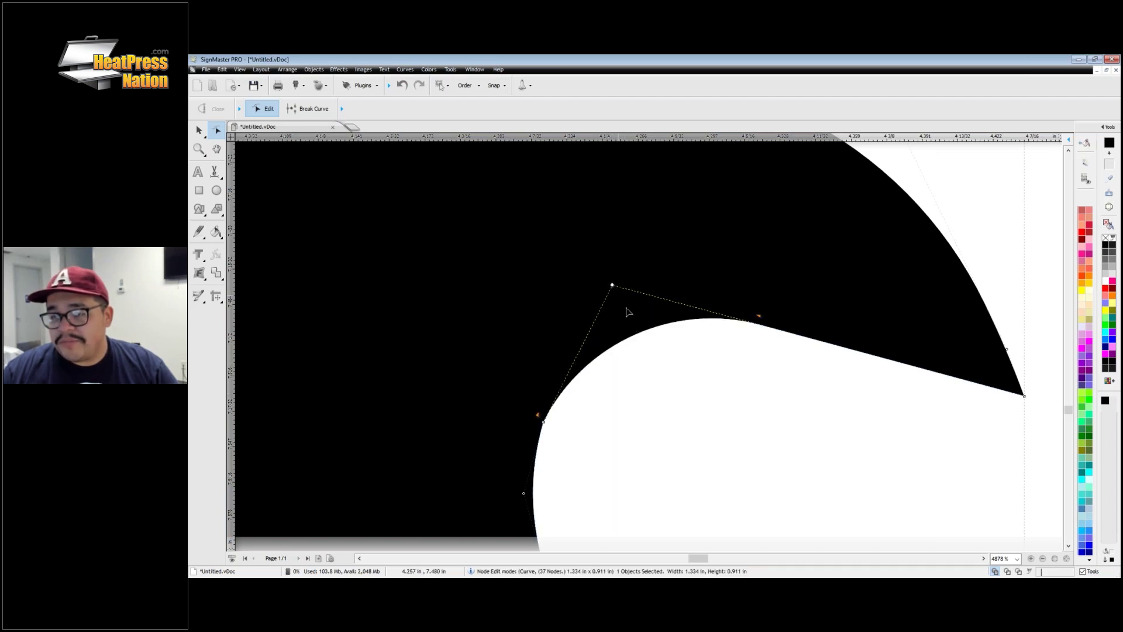
pyautogui.moveTo(632, 334); pyautogui.dragTo(614, 318)
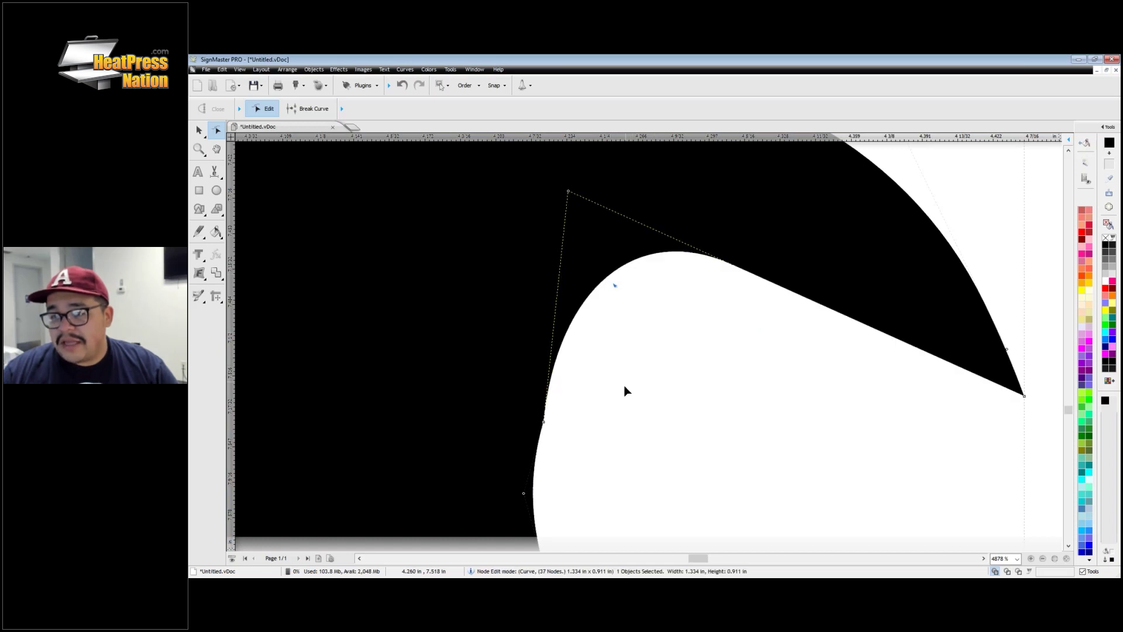
pyautogui.scroll(-2, 623, 393)
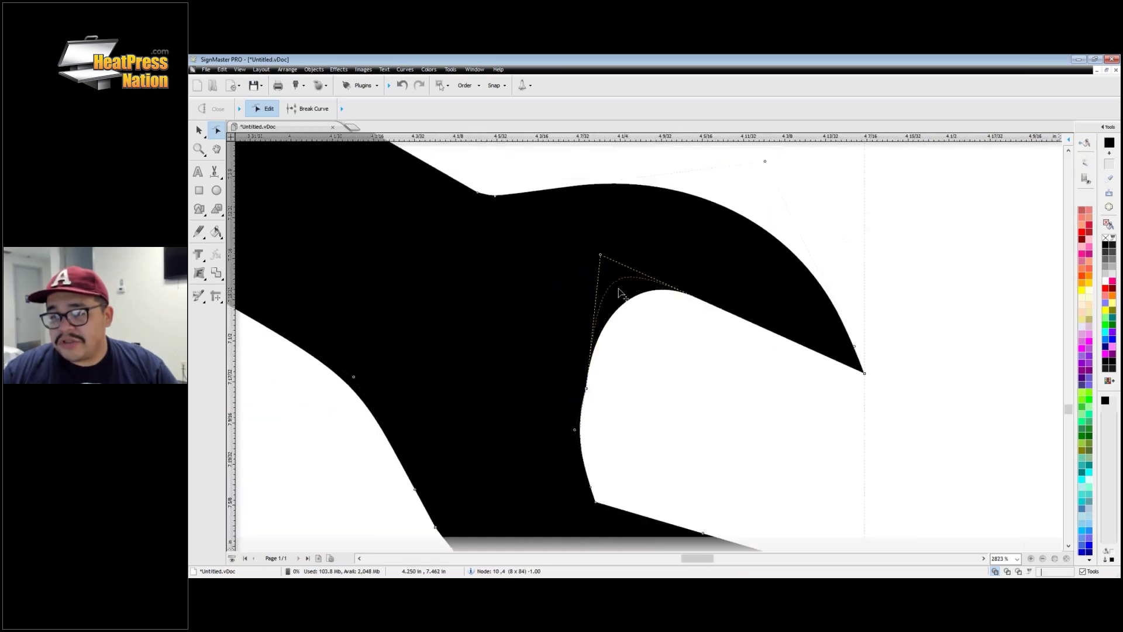
pyautogui.moveTo(619, 292); pyautogui.dragTo(610, 288)
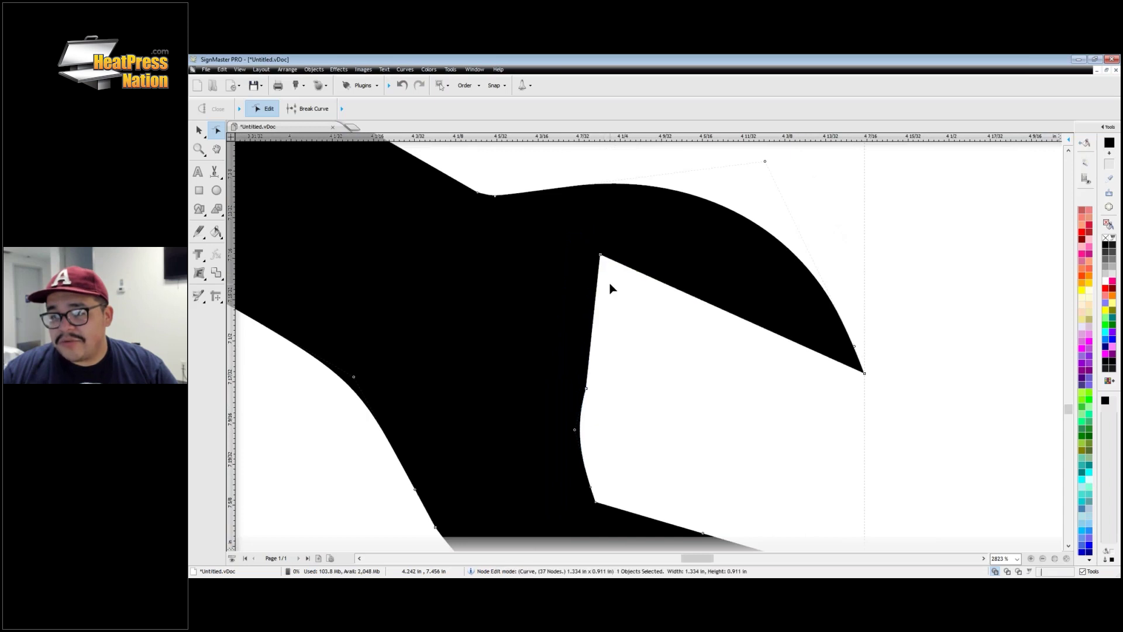
# Step: Move the two nodes at the back of the lower-right wrench jaw inward to deepen its opening
pyautogui.click(575, 430)
pyautogui.moveTo(585, 389); pyautogui.dragTo(556, 383)
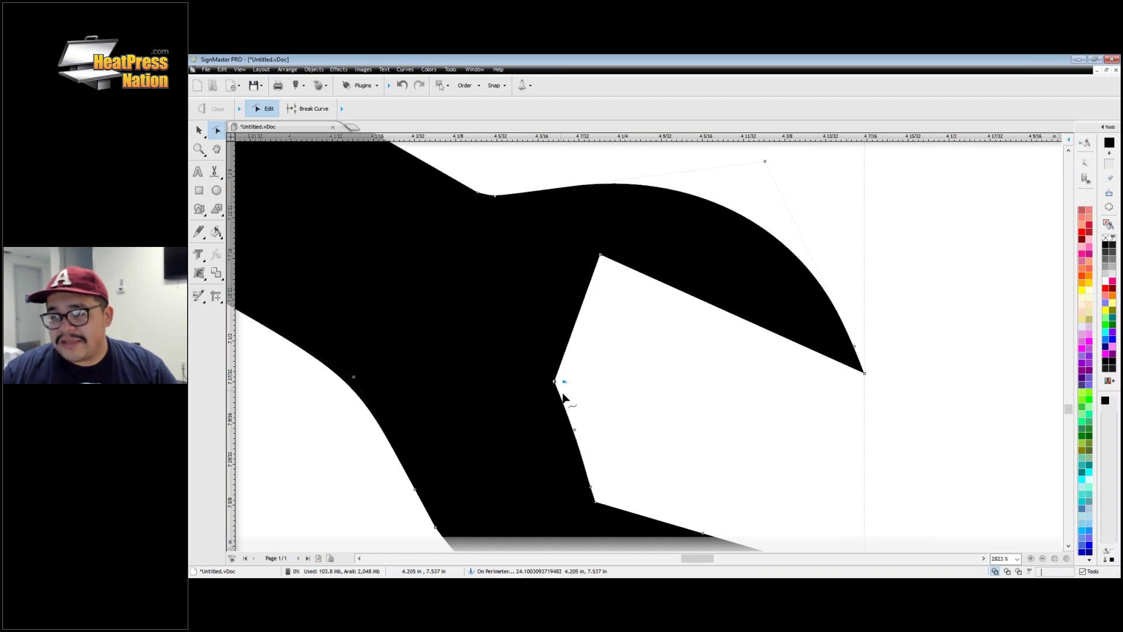
pyautogui.moveTo(575, 429); pyautogui.dragTo(501, 416)
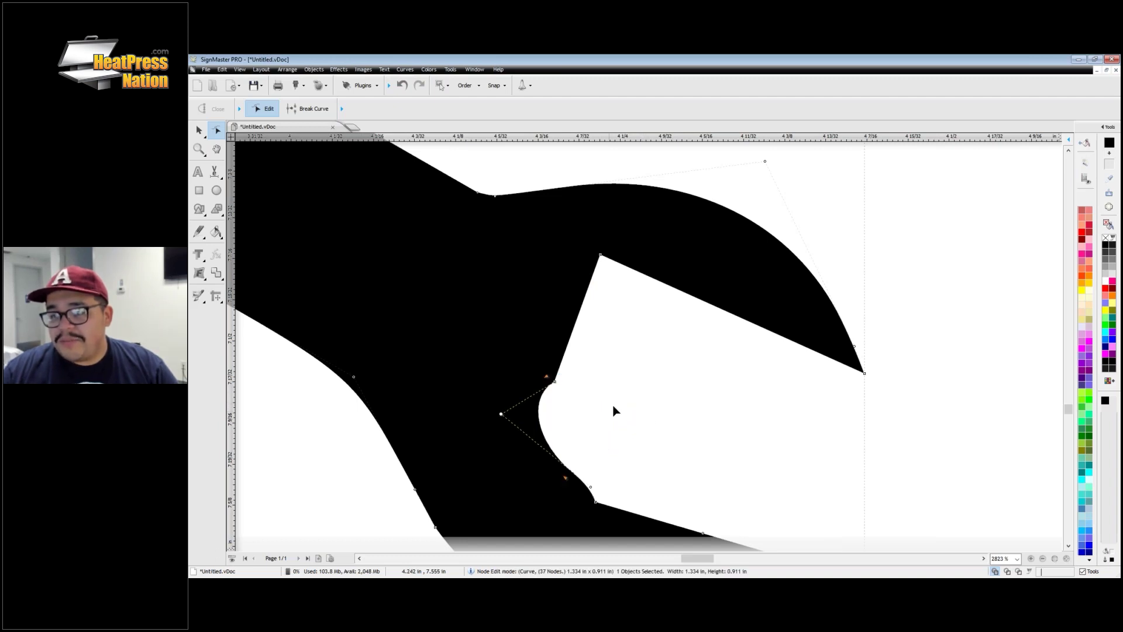
pyautogui.scroll(-2, 614, 406)
pyautogui.scroll(4, 635, 369)
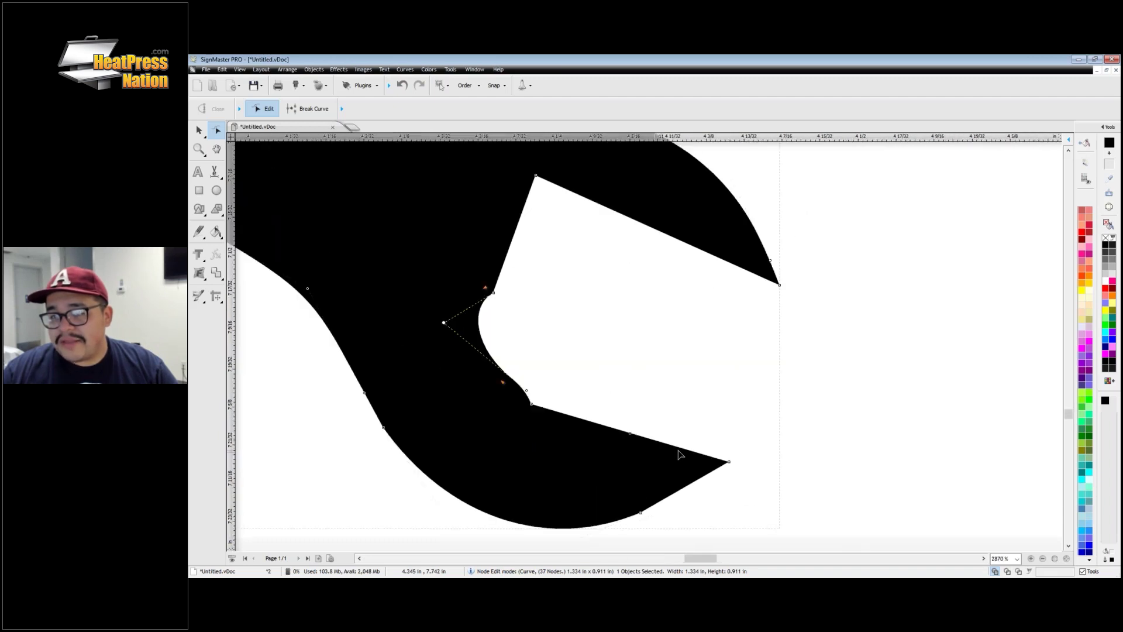
# Step: Try rounding the pointed tip of the lower-right wrench's lower jaw
pyautogui.scroll(-2, 567, 263)
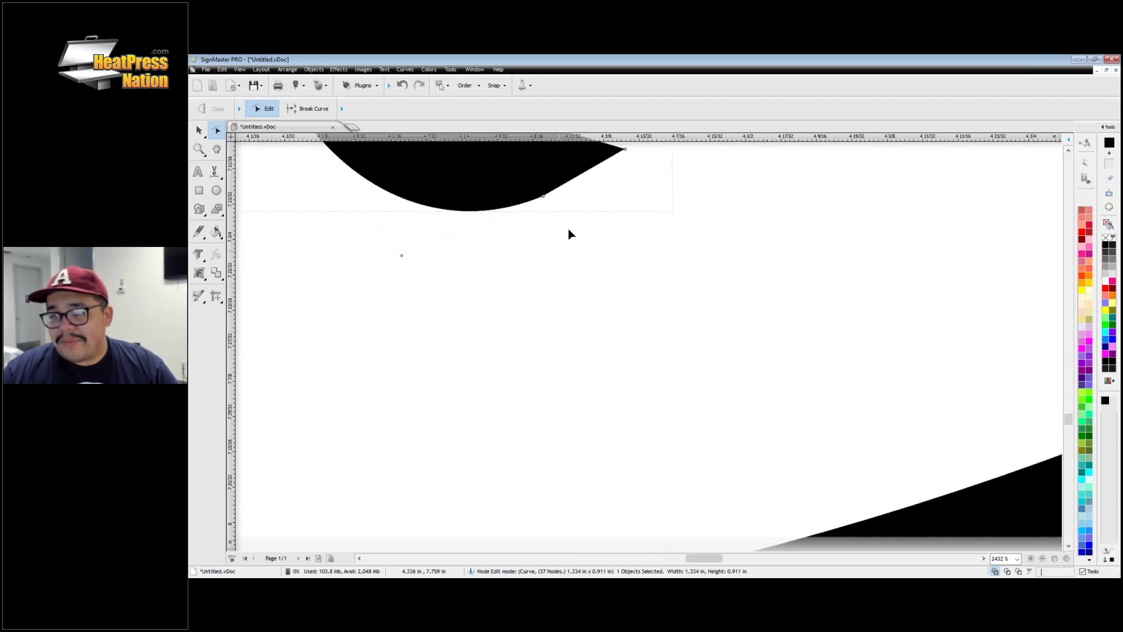
pyautogui.scroll(-2, 591, 202)
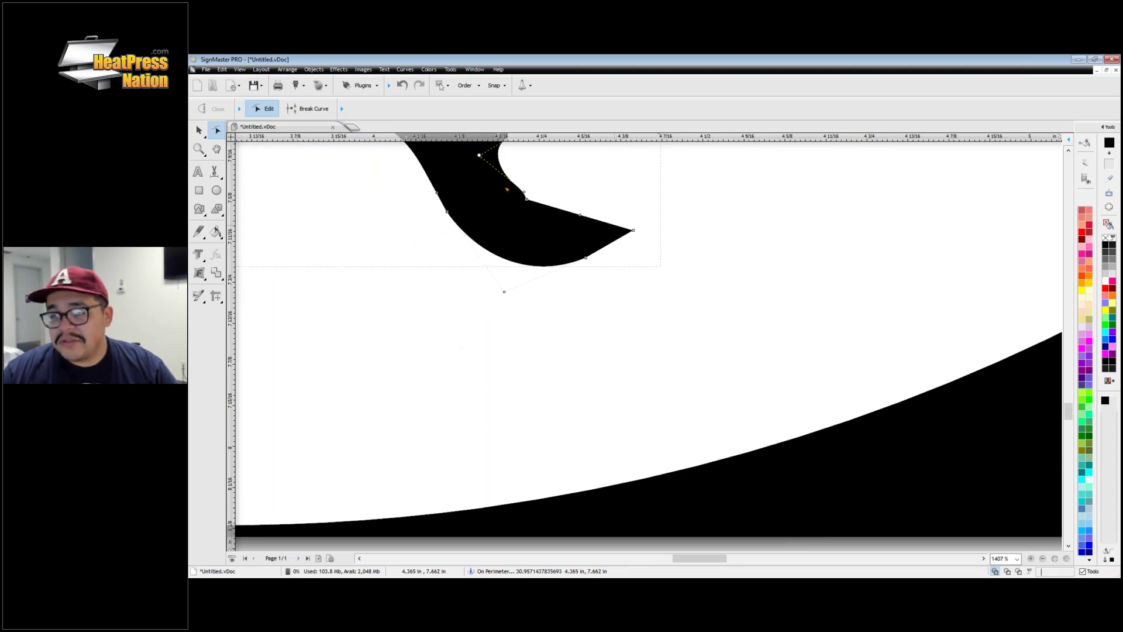
pyautogui.scroll(2, 615, 219)
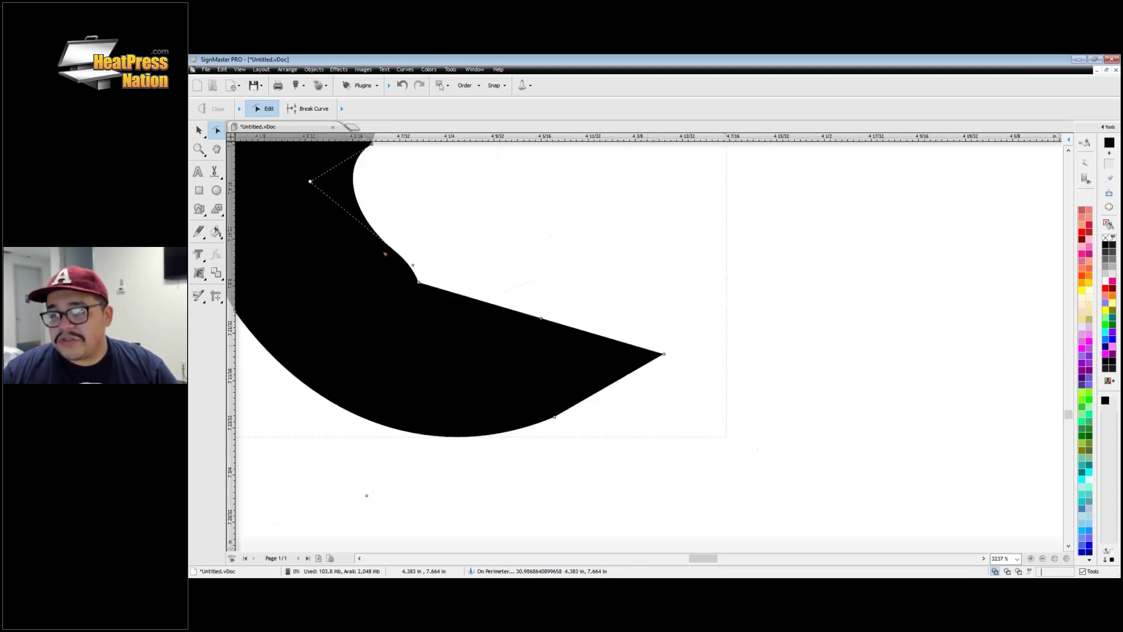
pyautogui.moveTo(601, 342)
pyautogui.mouseDown()
pyautogui.moveTo(582, 345)
pyautogui.moveTo(597, 360)
pyautogui.mouseUp()
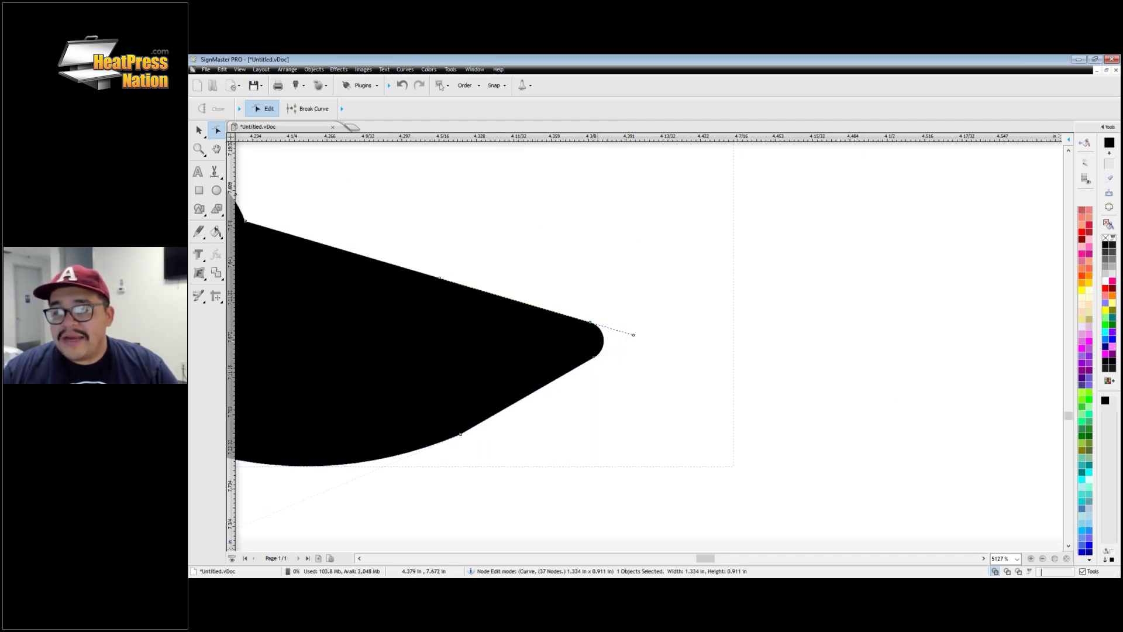
pyautogui.scroll(-5, 636, 343)
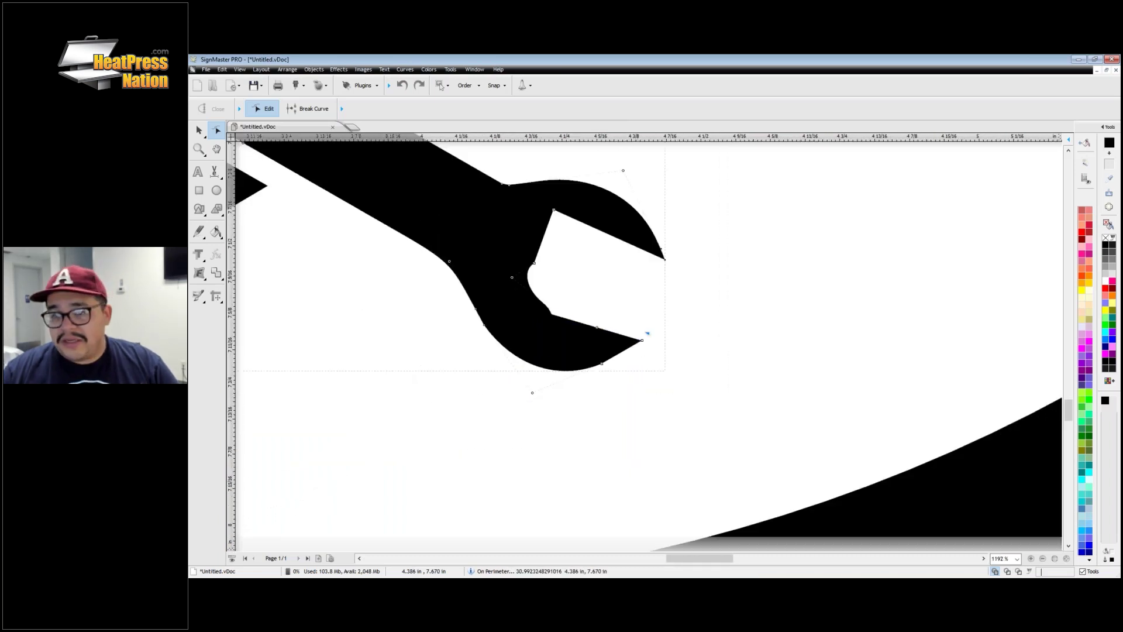
# Step: Undo all reshaping of the lower-right wrench jaw and leave node editing
pyautogui.hotkey('ctrl', 'z')
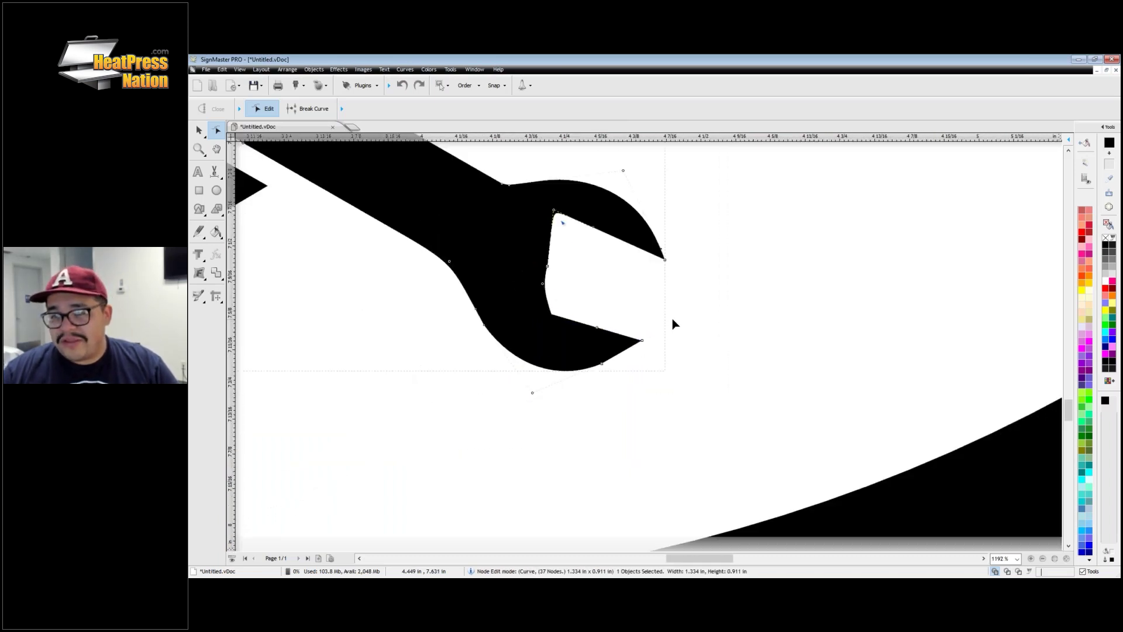
pyautogui.press('Escape')
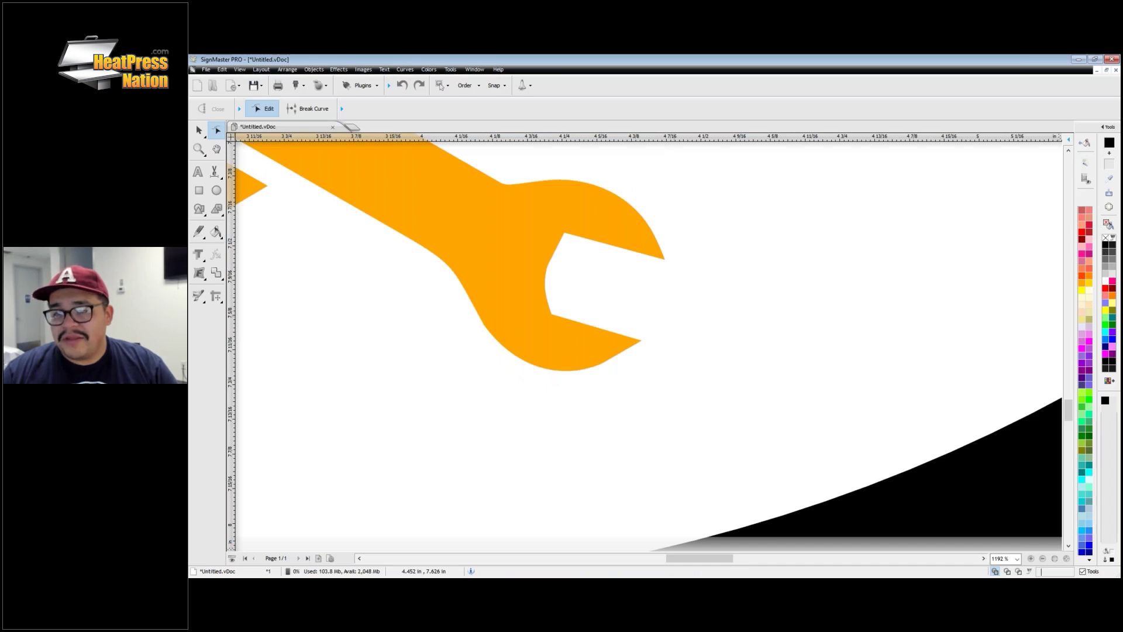
pyautogui.press('space')
# Step: Open the upper red stripe beside the end of EXPERT SERVICE for node editing
pyautogui.scroll(-3, 636, 306)
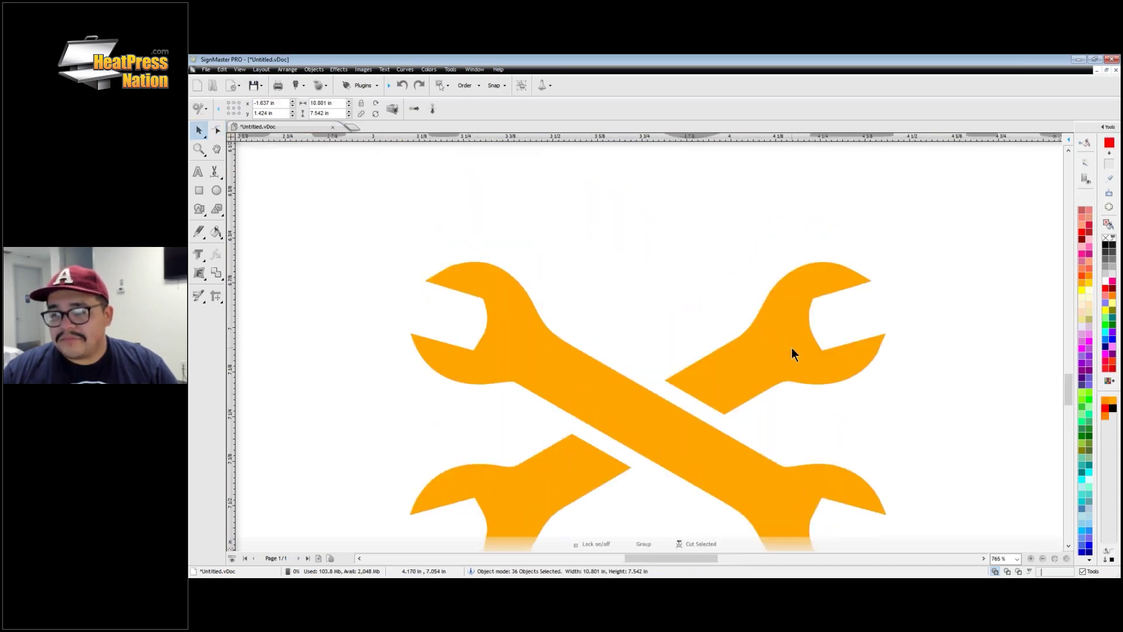
pyautogui.scroll(-8, 791, 348)
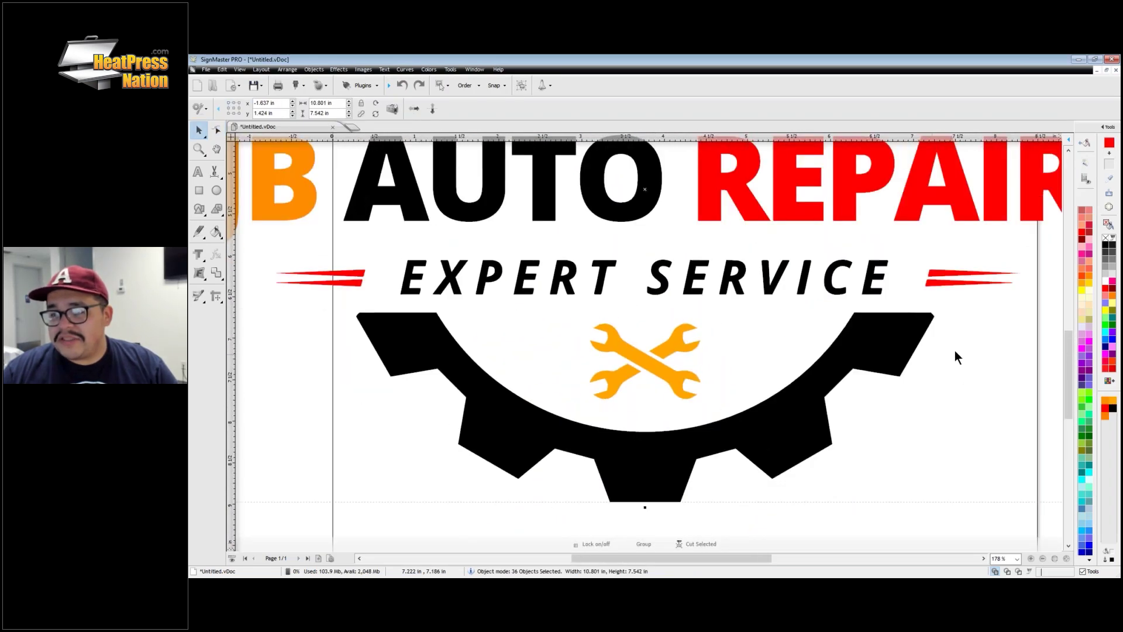
pyautogui.scroll(3, 955, 350)
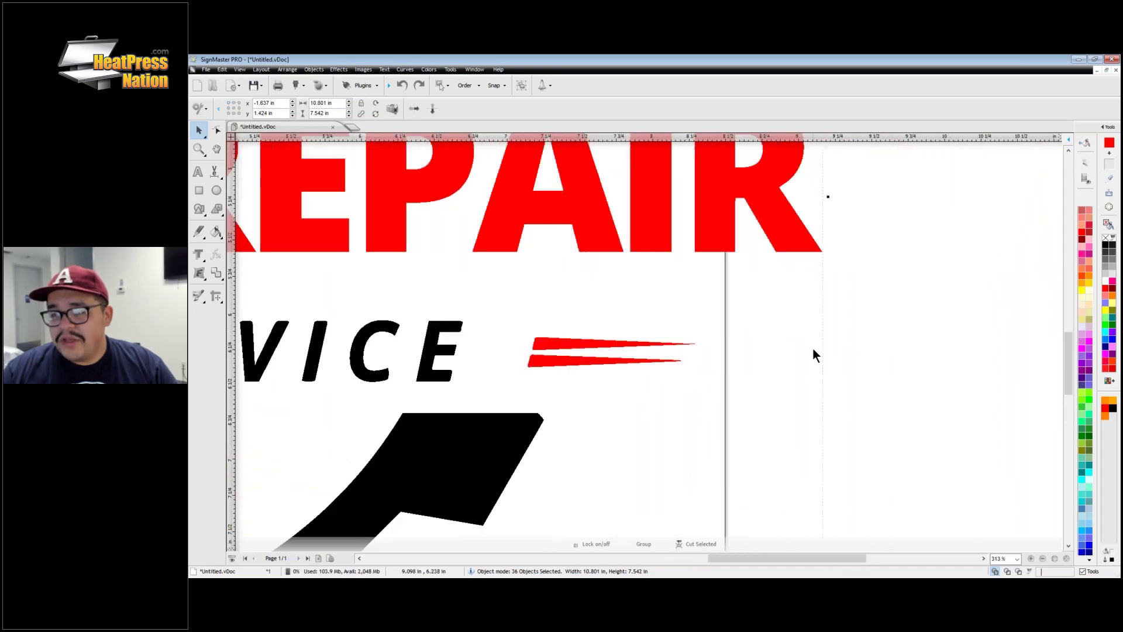
pyautogui.scroll(5, 745, 354)
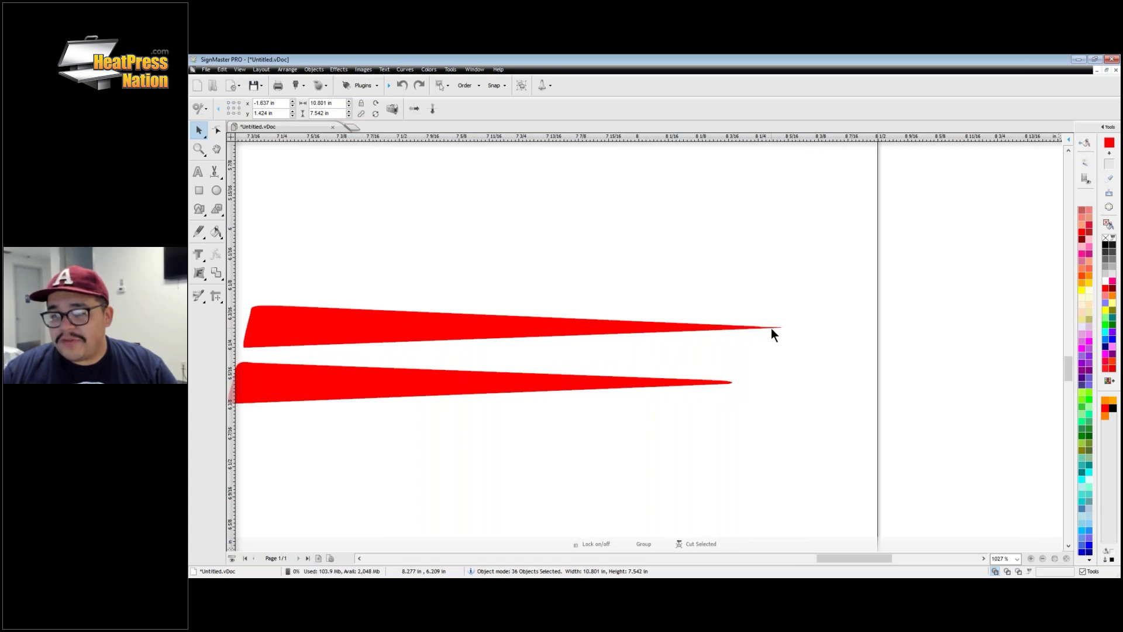
pyautogui.scroll(1, 474, 349)
pyautogui.doubleClick(474, 350)
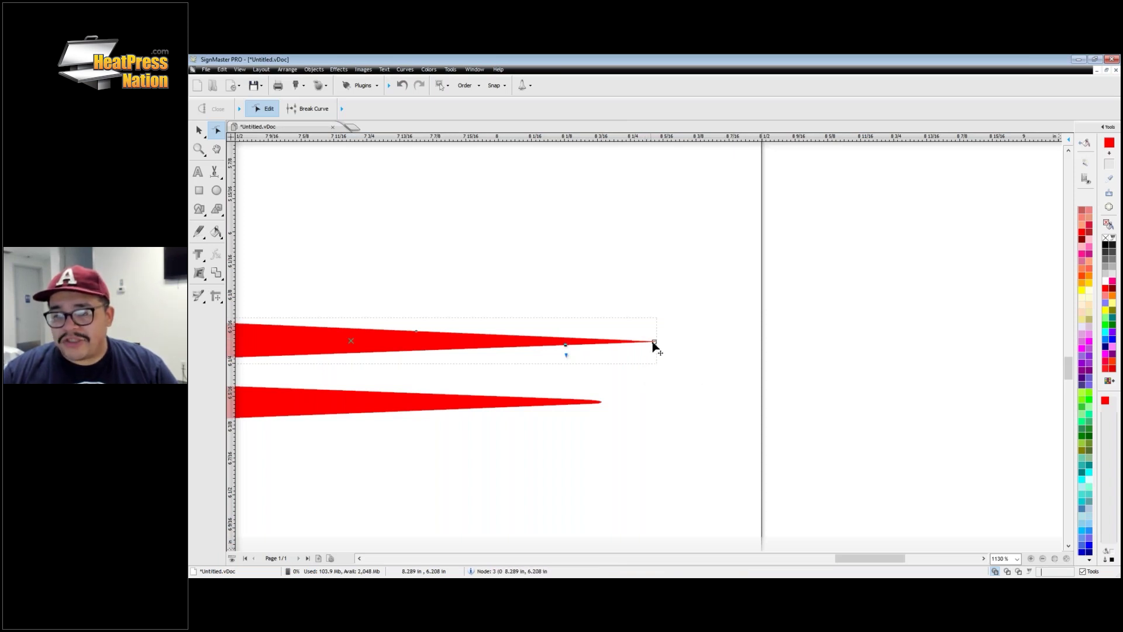
# Step: Clean up the upper red stripe's narrow end by moving its outermost node onto the lower edge node to form one point
pyautogui.scroll(1, 644, 349)
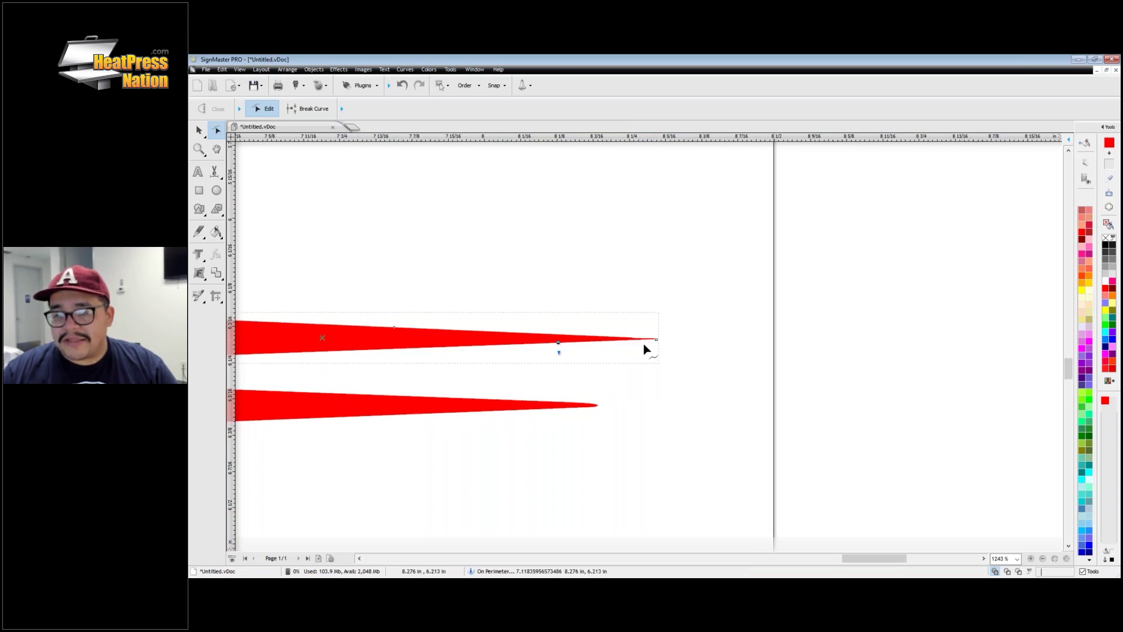
pyautogui.scroll(7, 643, 349)
pyautogui.scroll(4, 646, 348)
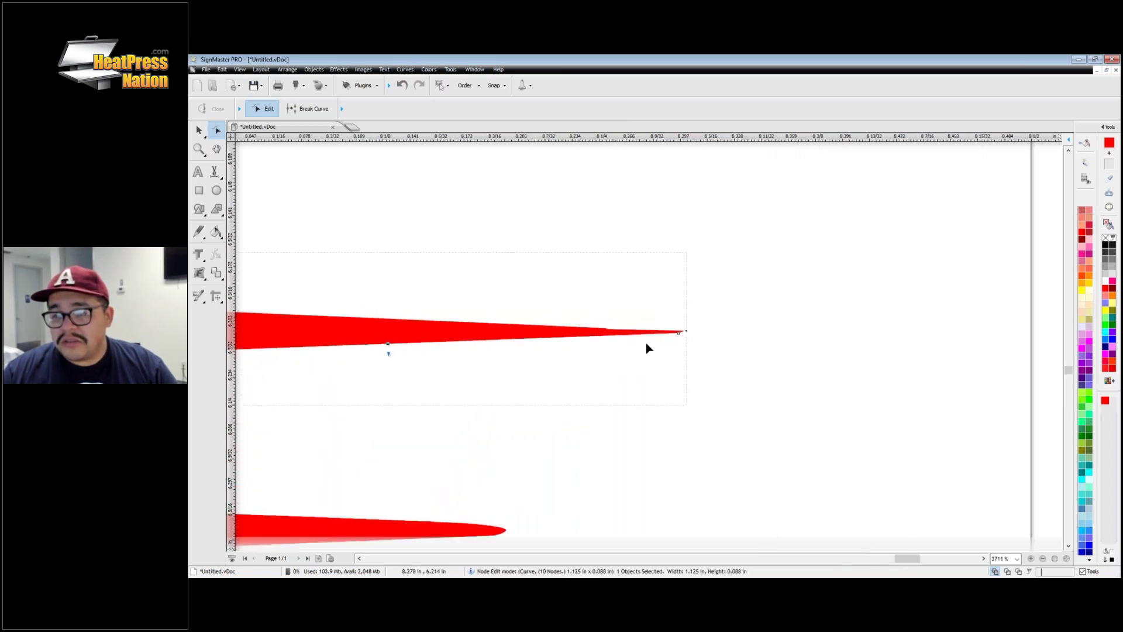
pyautogui.scroll(3, 647, 349)
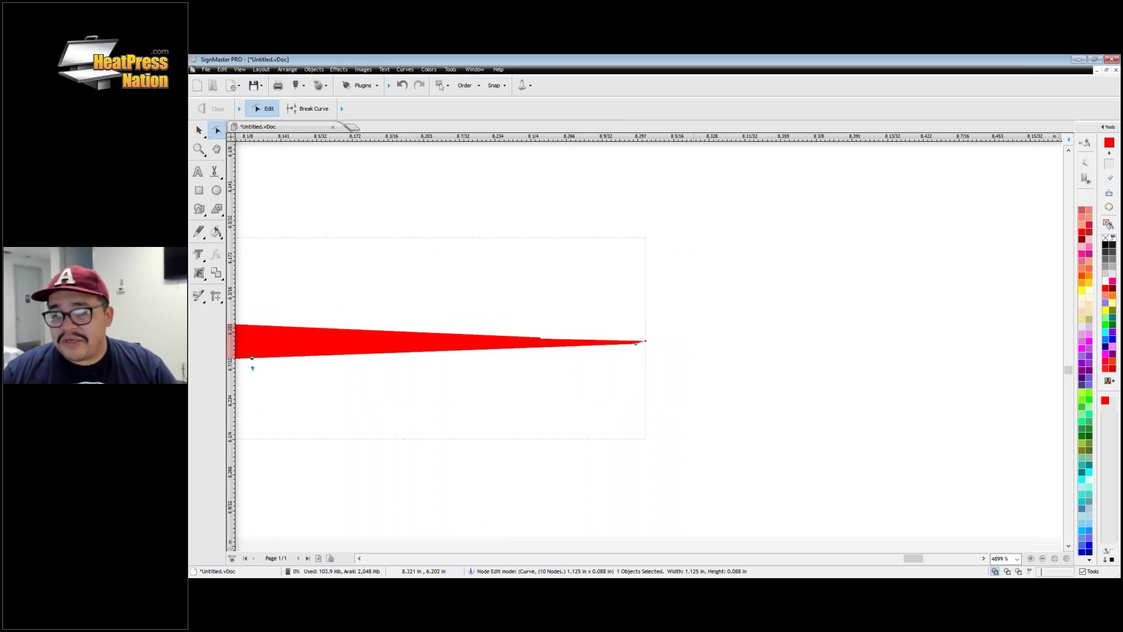
pyautogui.scroll(12, 626, 345)
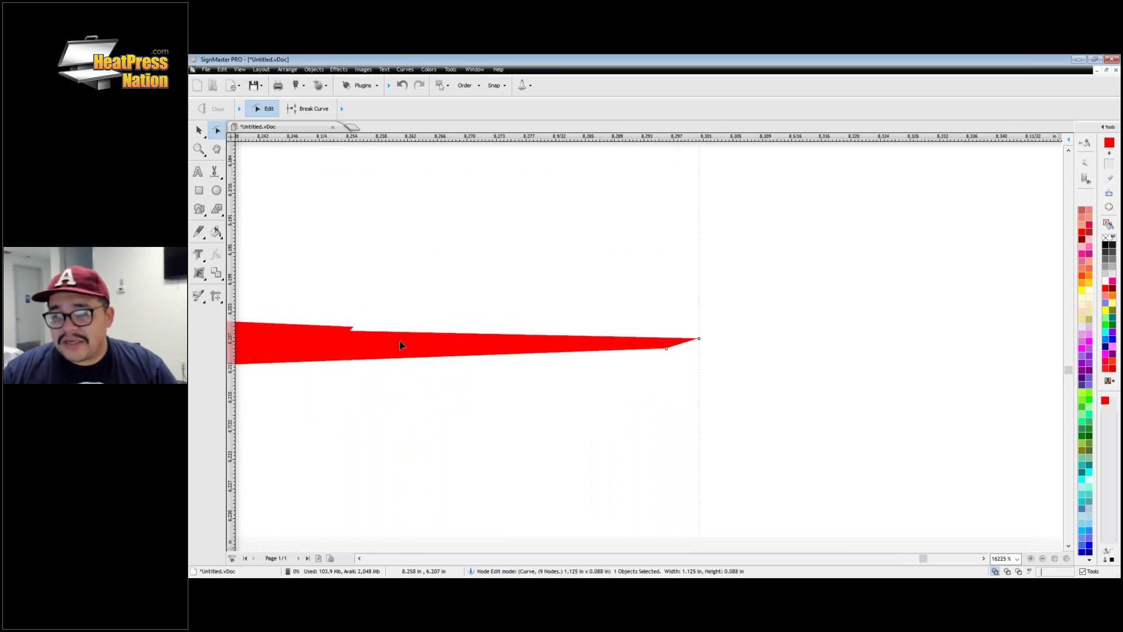
pyautogui.click(698, 339)
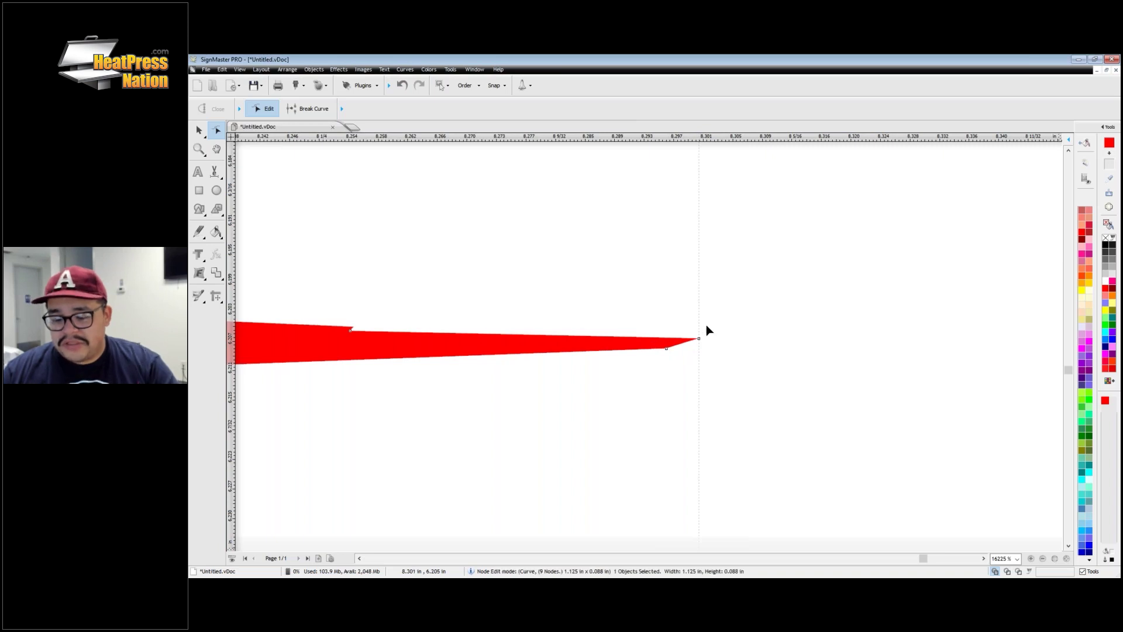
pyautogui.moveTo(698, 338); pyautogui.dragTo(666, 349)
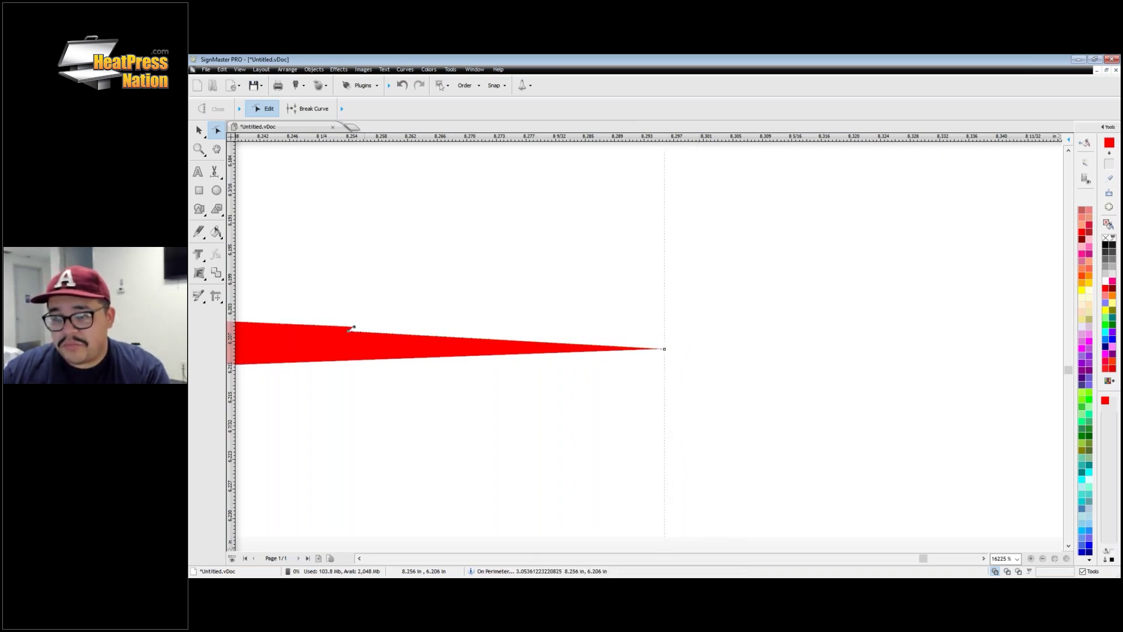
# Step: Remove the notch and surplus nodes along the upper red stripe's top edge near its narrow end, and round the tip
pyautogui.moveTo(351, 327); pyautogui.dragTo(350, 331)
pyautogui.hotkey('ctrl', 'z')
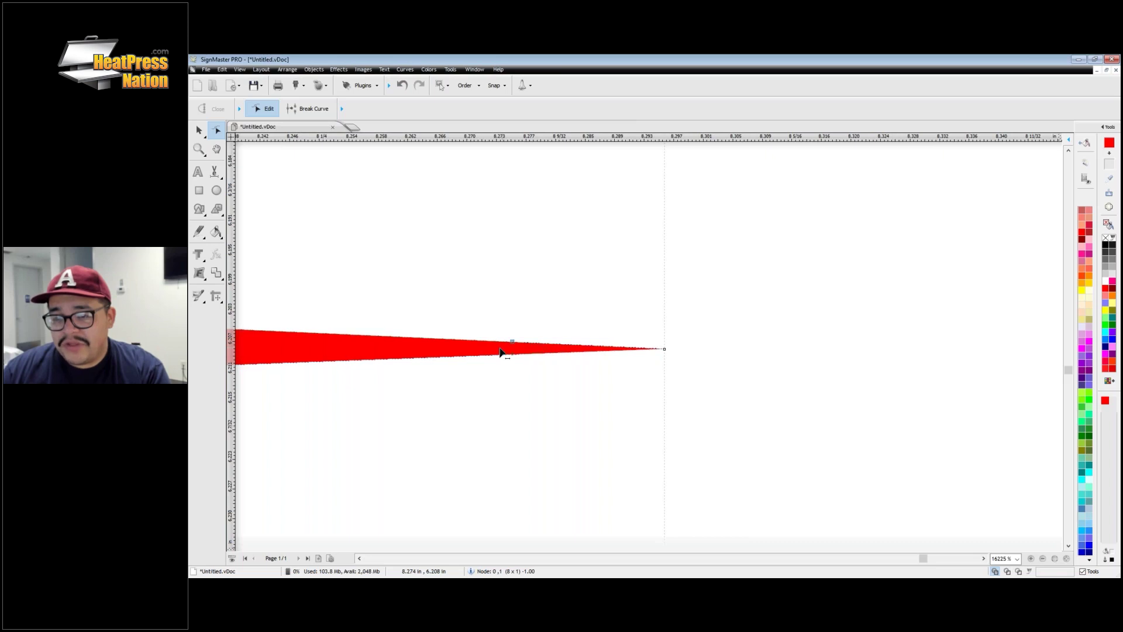
pyautogui.press('Delete')
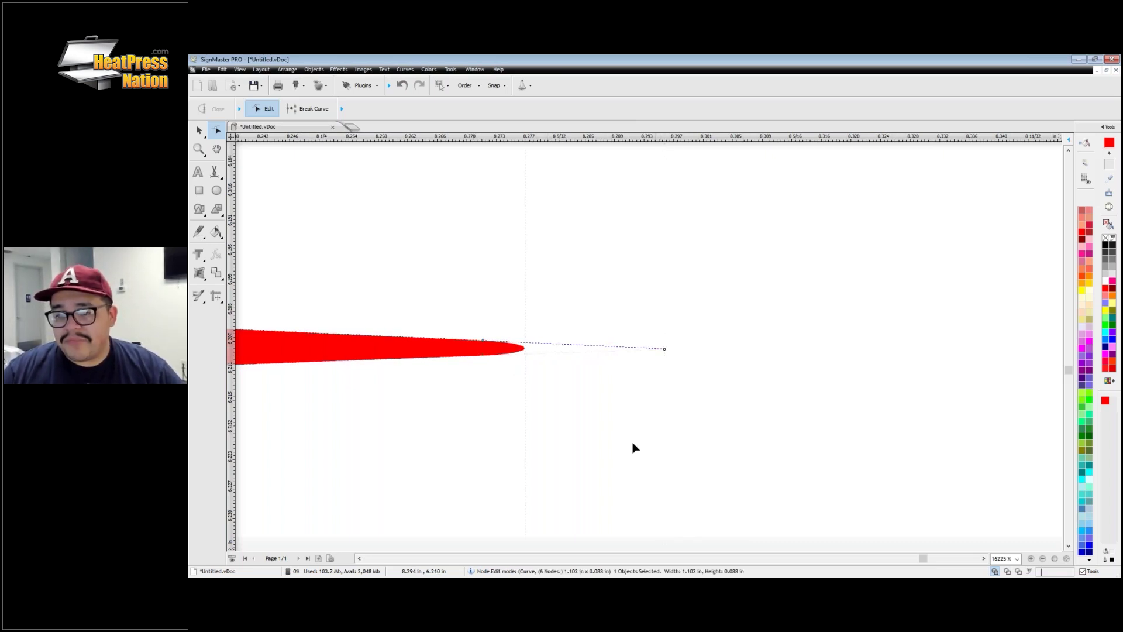
pyautogui.scroll(-2, 471, 338)
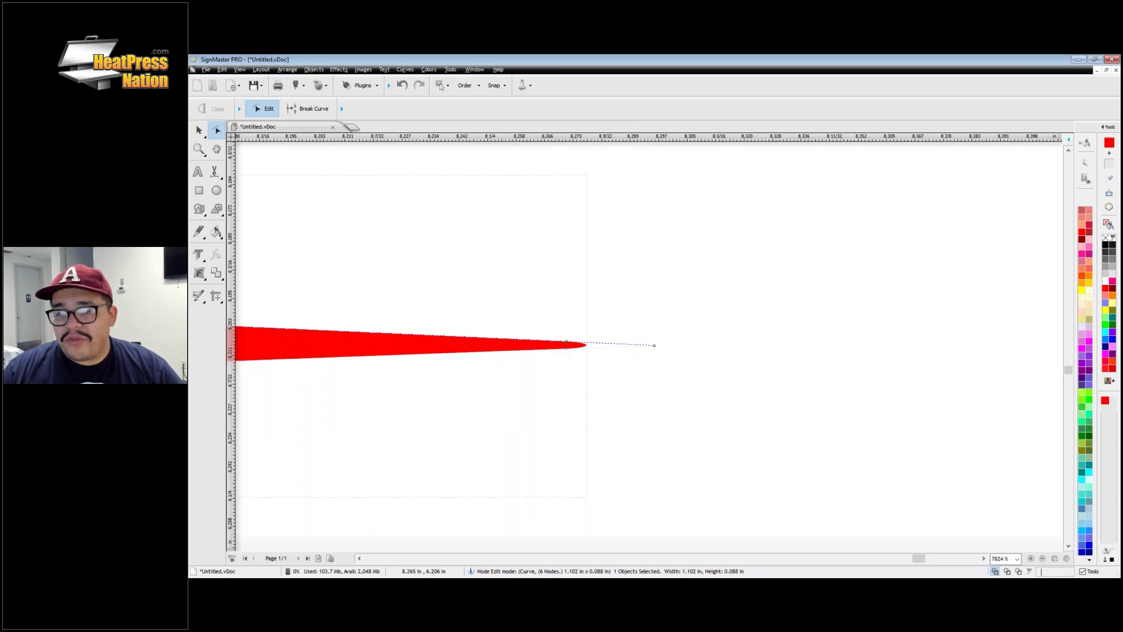
pyautogui.scroll(-2, 472, 339)
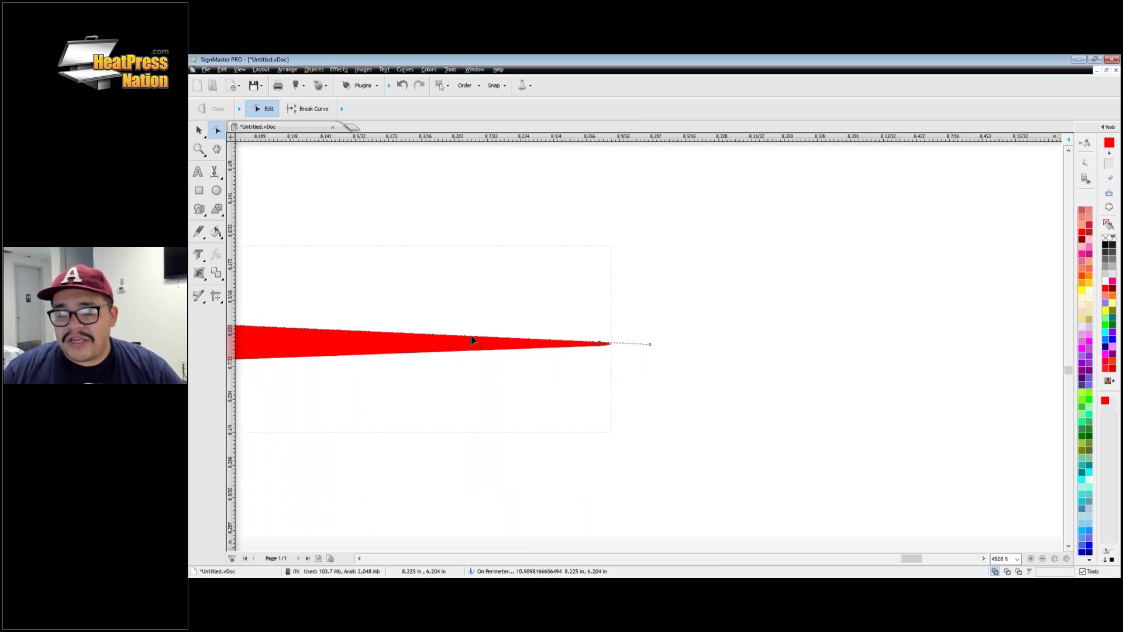
pyautogui.scroll(-1, 472, 340)
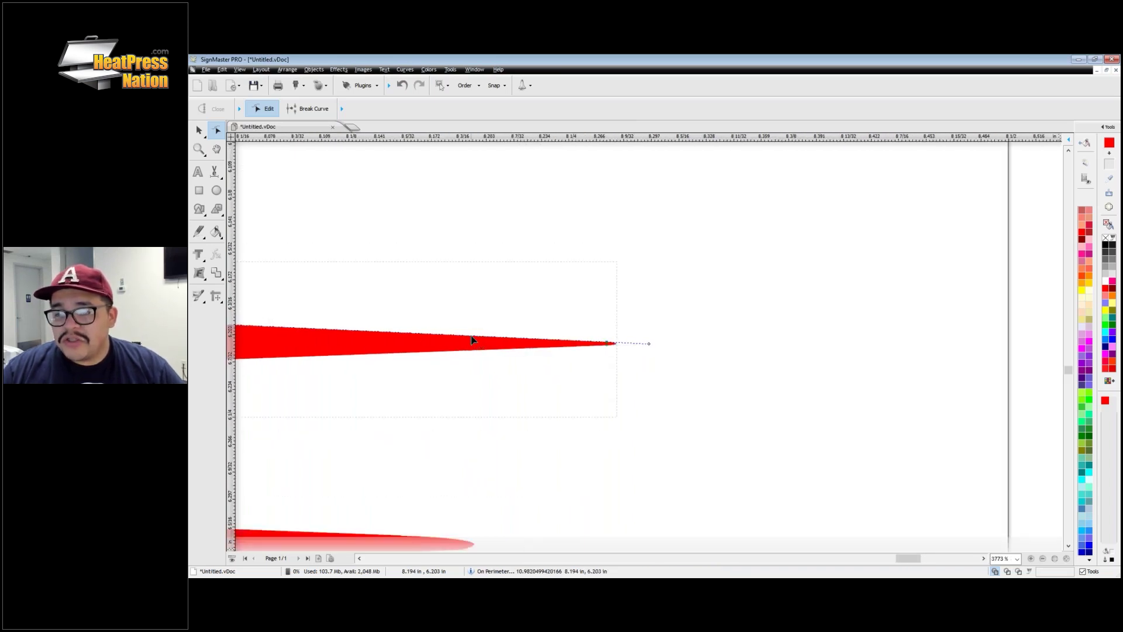
pyautogui.scroll(-5, 472, 336)
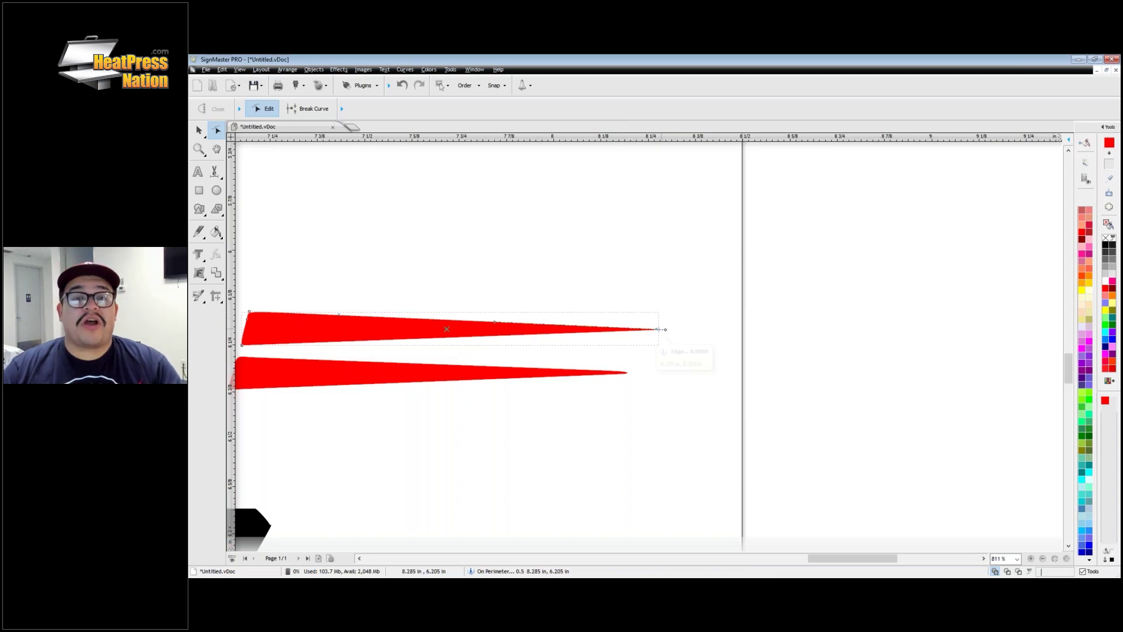
pyautogui.scroll(-8, 662, 340)
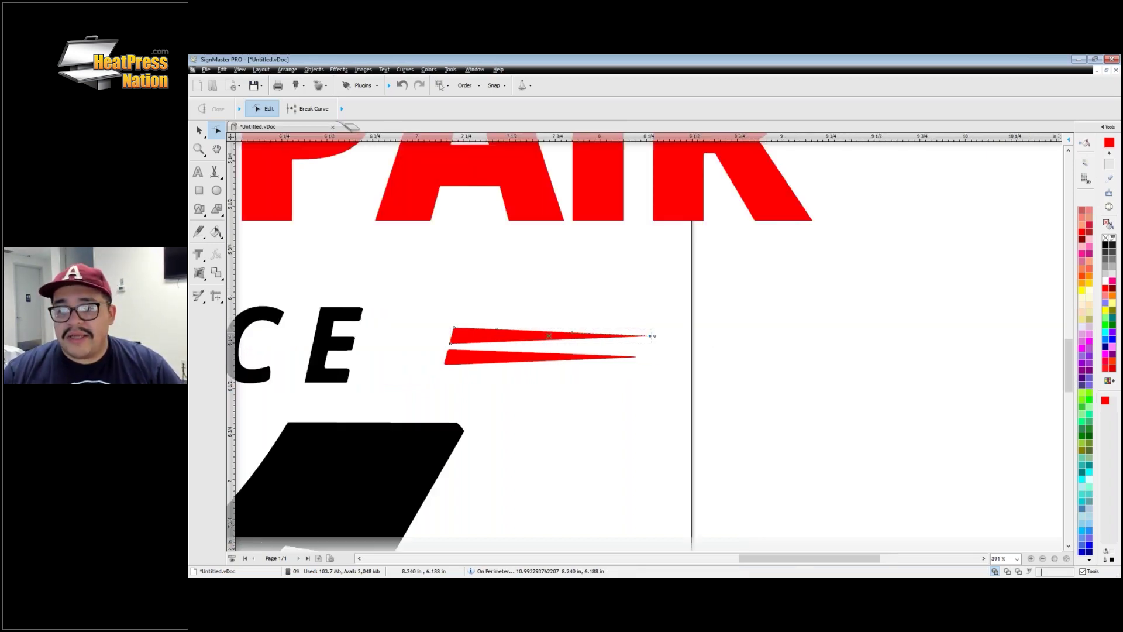